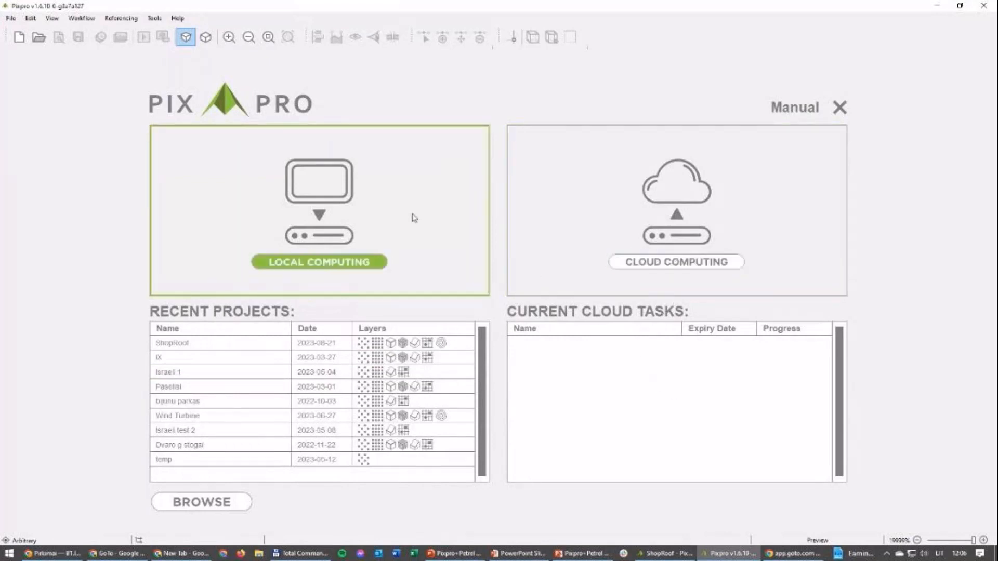
Step: Create a new local computing project named Shop, keeping the default directory and automatic coordinate system detection
click(323, 267)
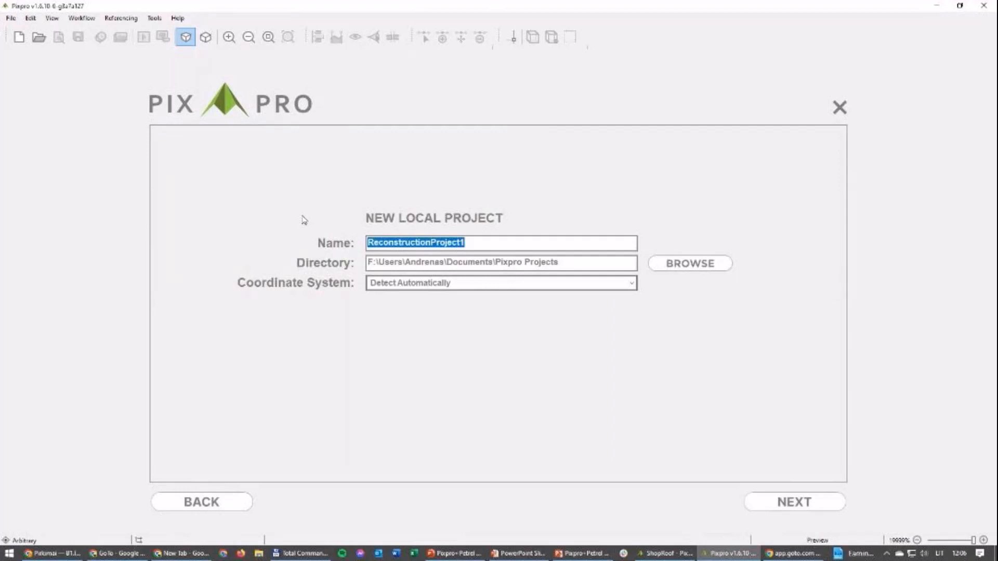
text(Shop)
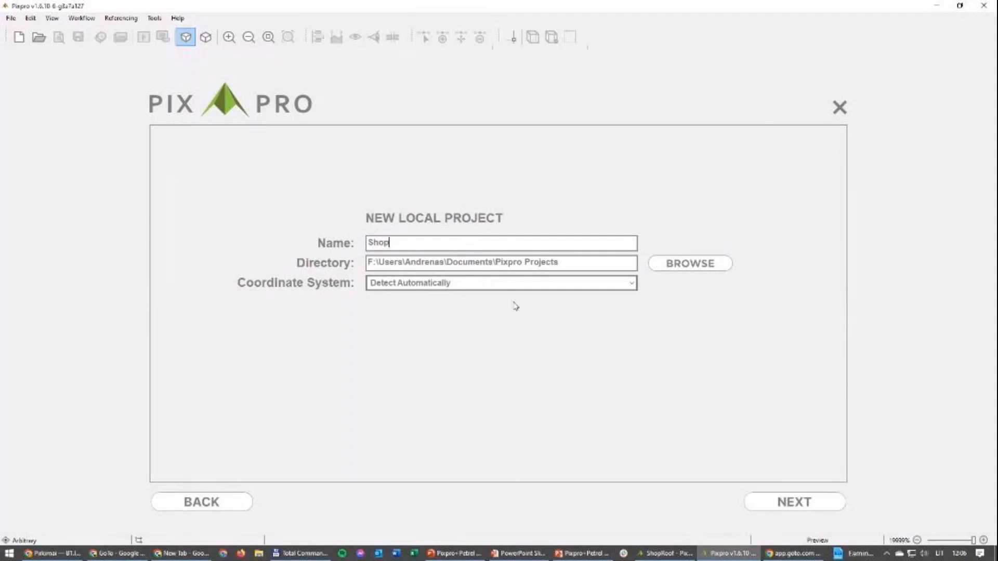
click(814, 506)
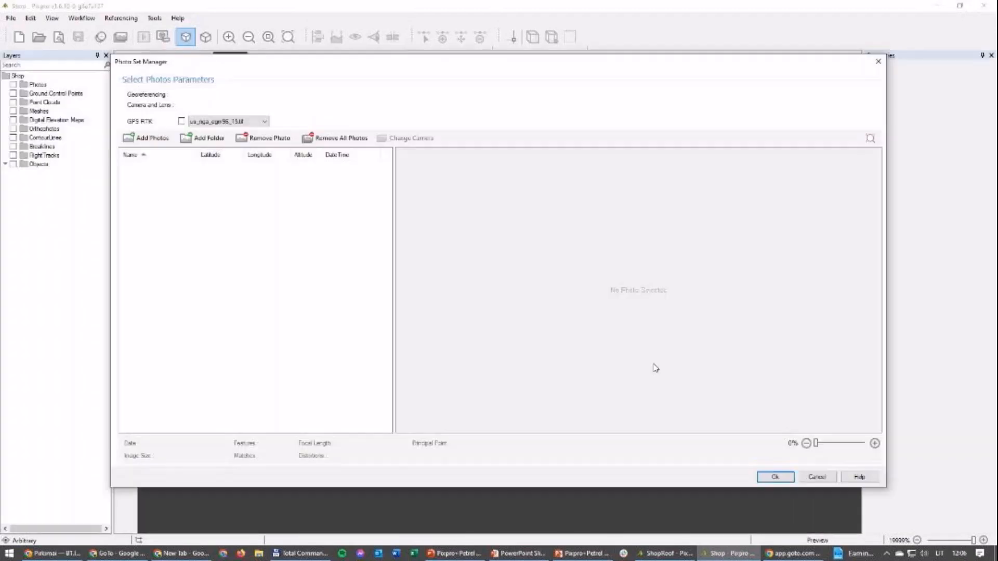
Step: Add the shop_roof folder from Pictures to the project's photo set
click(208, 141)
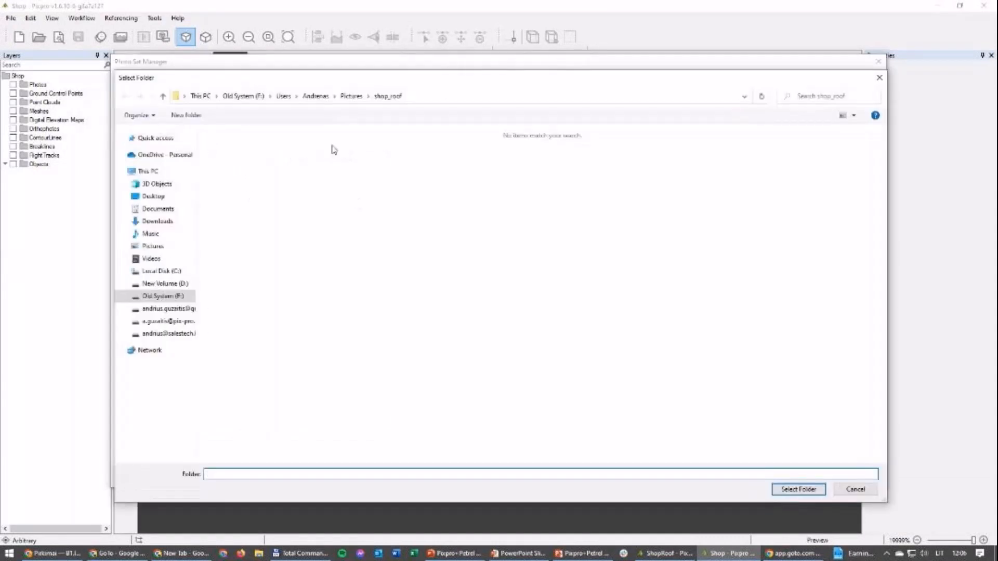
click(351, 96)
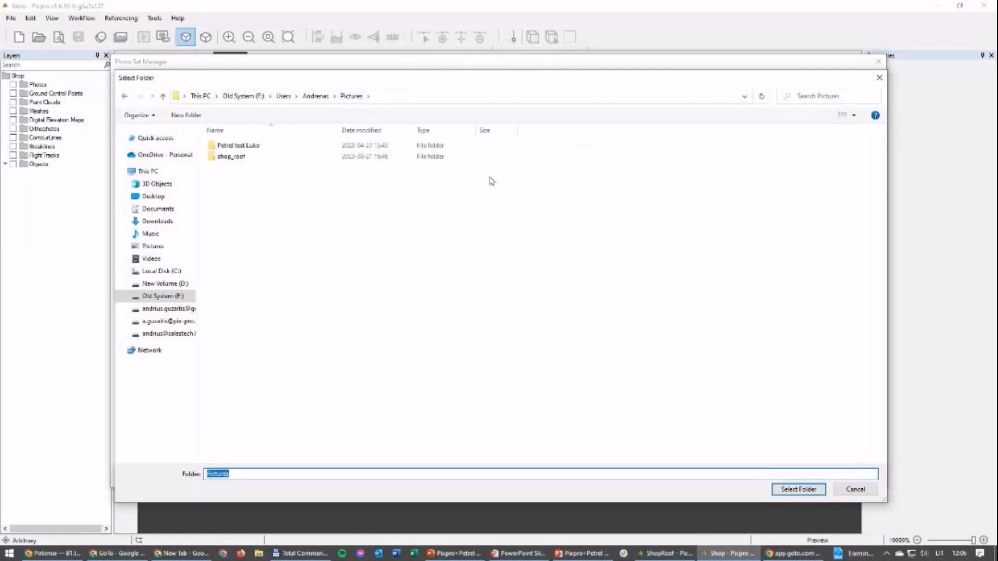
click(242, 158)
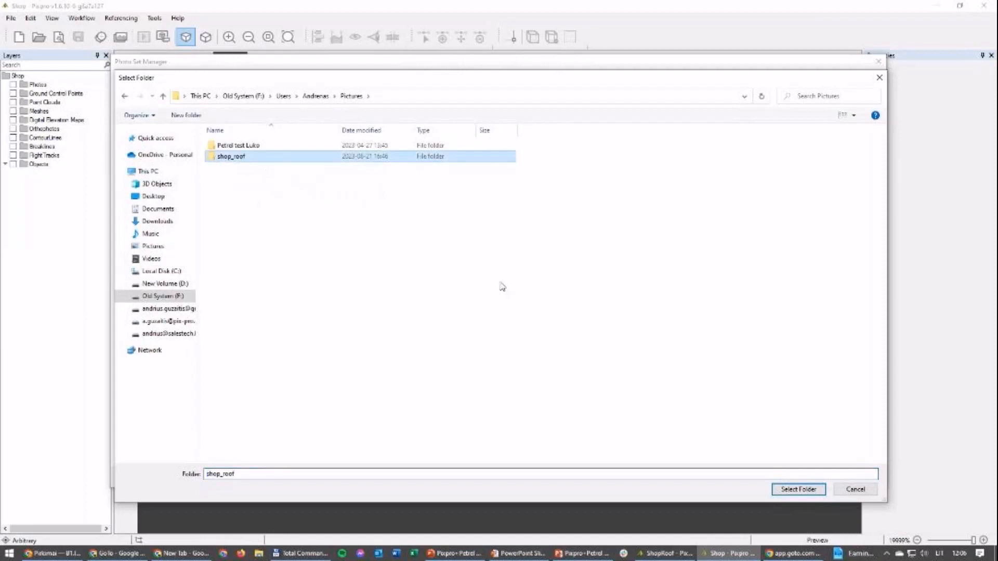
click(798, 490)
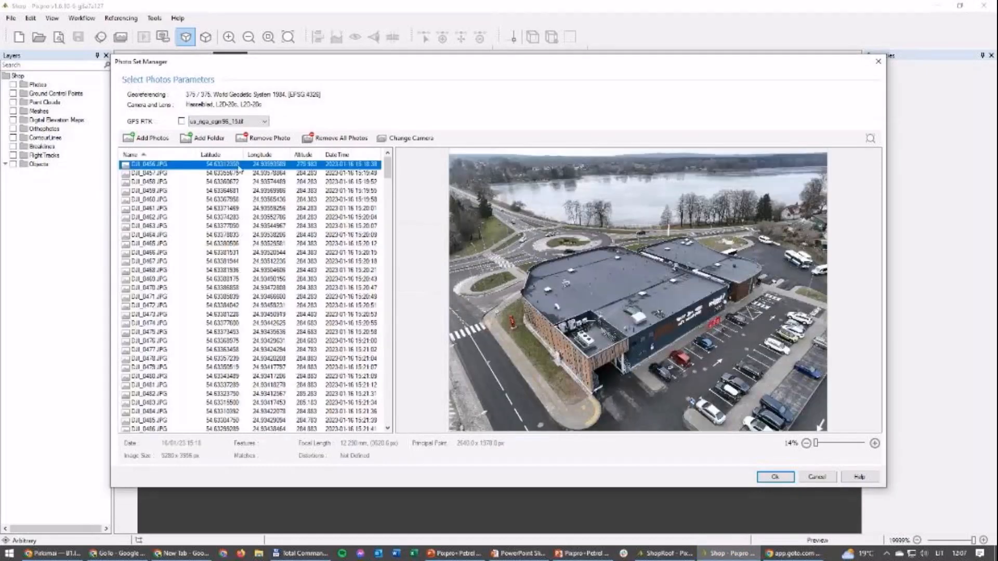
Step: Preview several of the added drone photos, from DJI_0457.JPG through DJI_0481.JPG, and accept the photo set
click(167, 174)
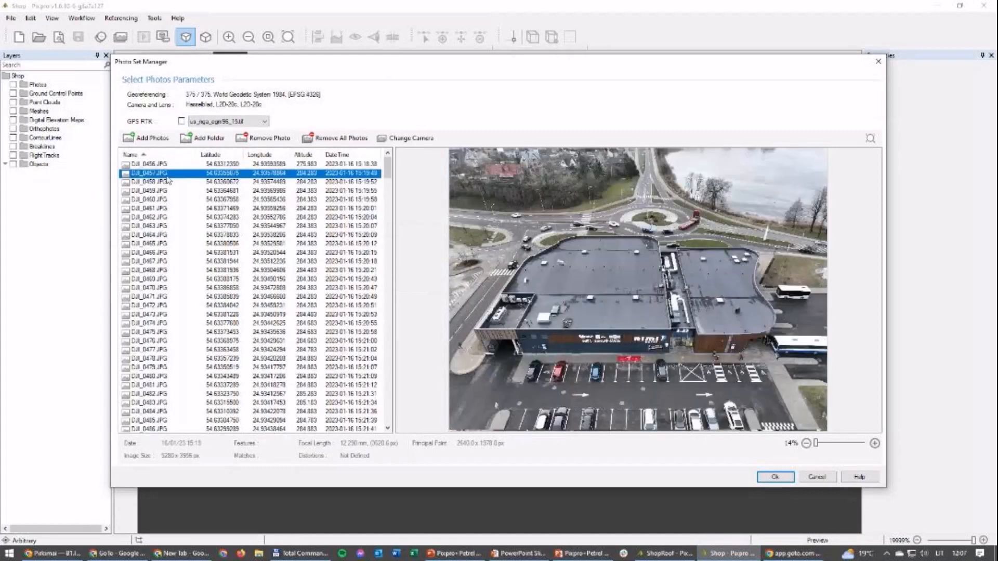
key(Down)
key(Down)
key(Down)
key(Down)
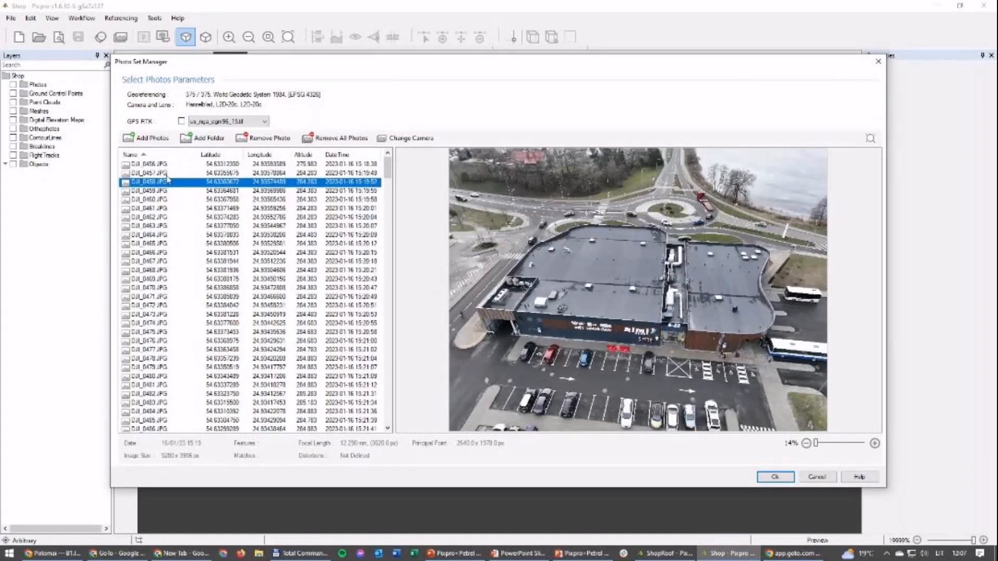
key(Down)
key(Down)
key(Down)
key(Down)
key(Down)
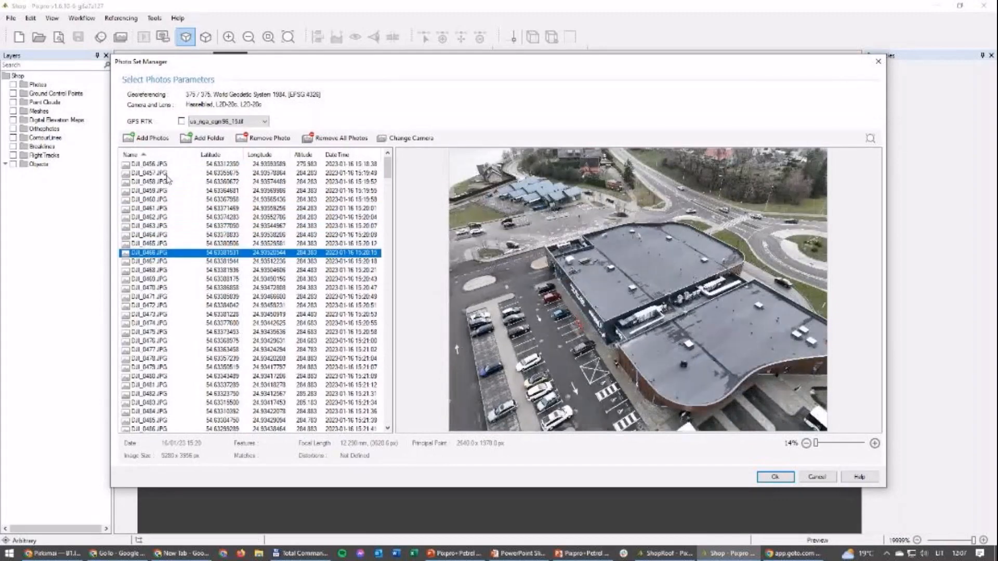
click(211, 325)
click(210, 384)
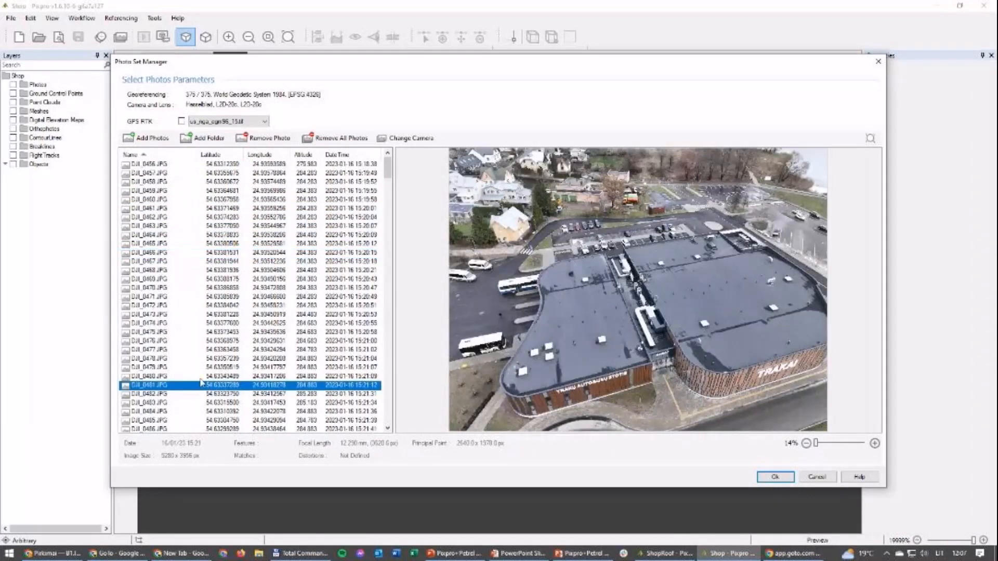
click(775, 477)
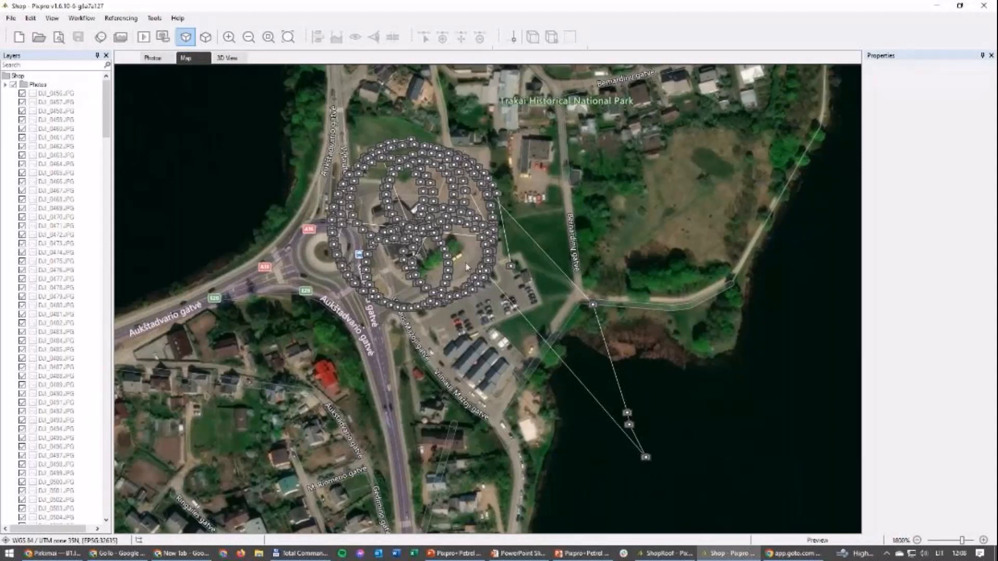
Step: Inspect two outlying photos by the lake on the map, then collapse the Photos layer list
click(592, 308)
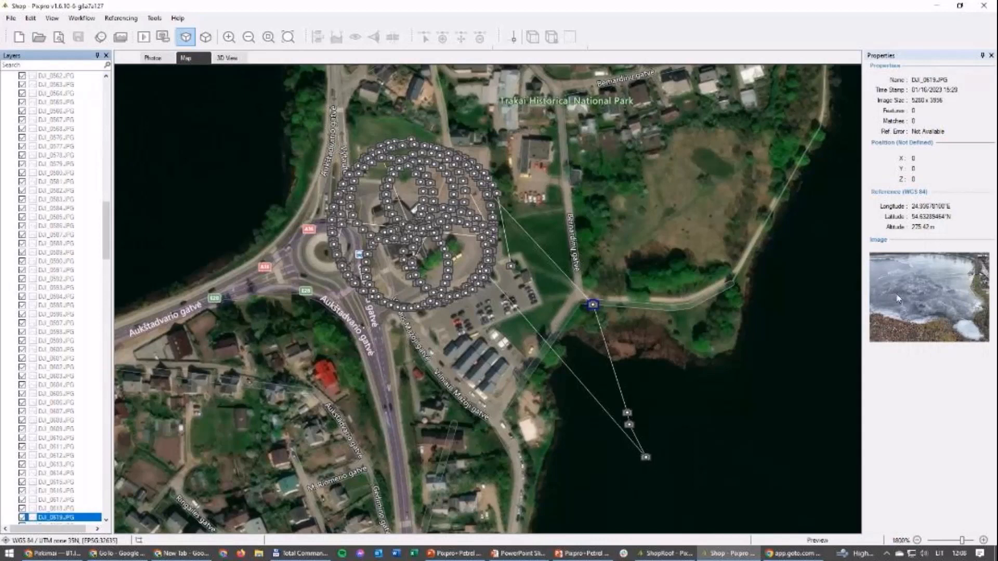
click(627, 413)
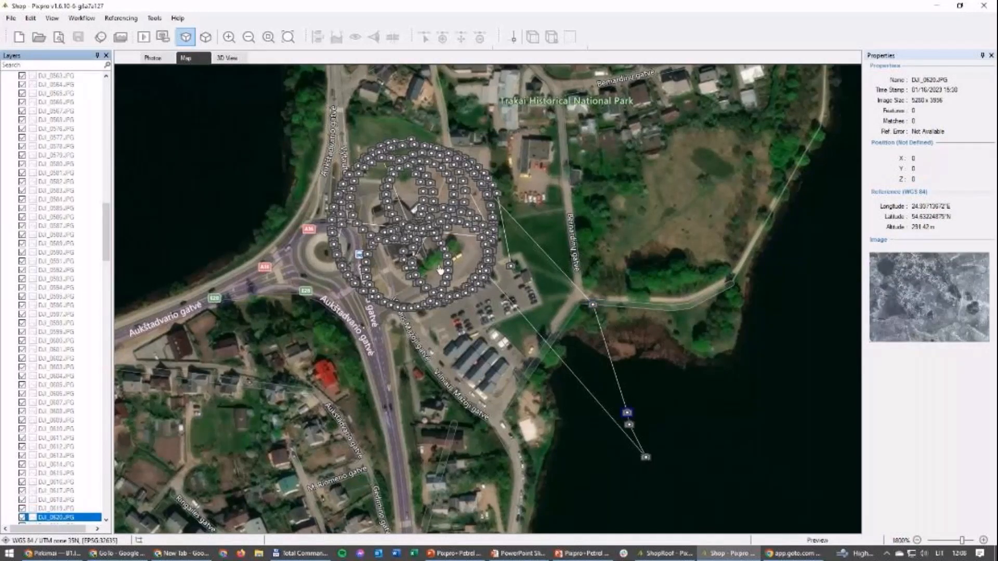
drag(105, 215, 98, 93)
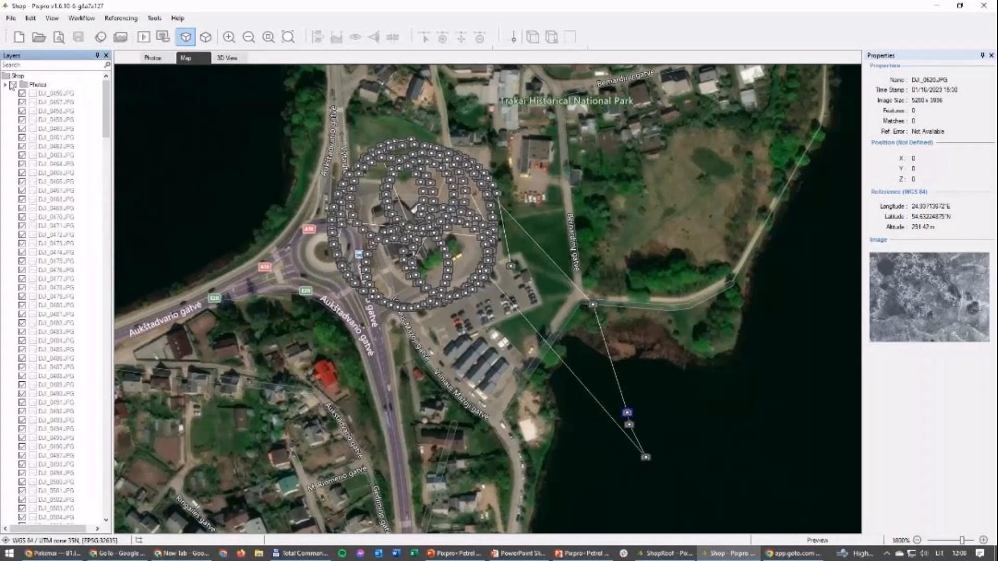
click(9, 86)
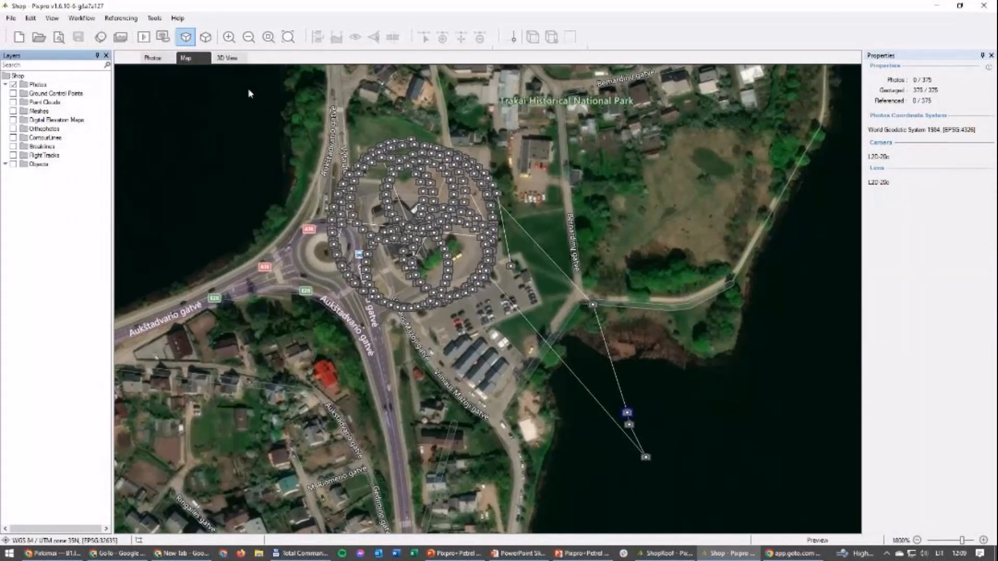
click(80, 19)
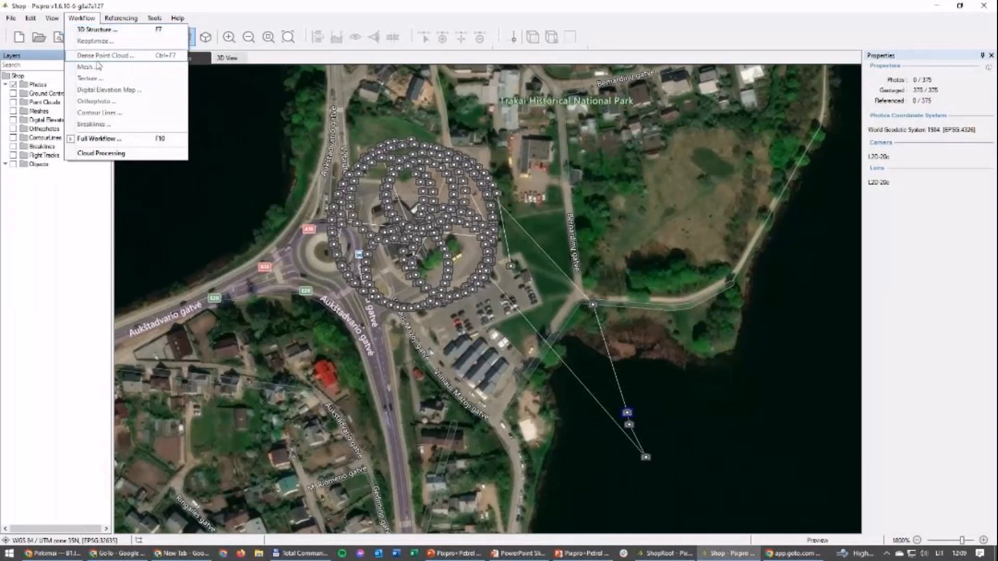
click(101, 139)
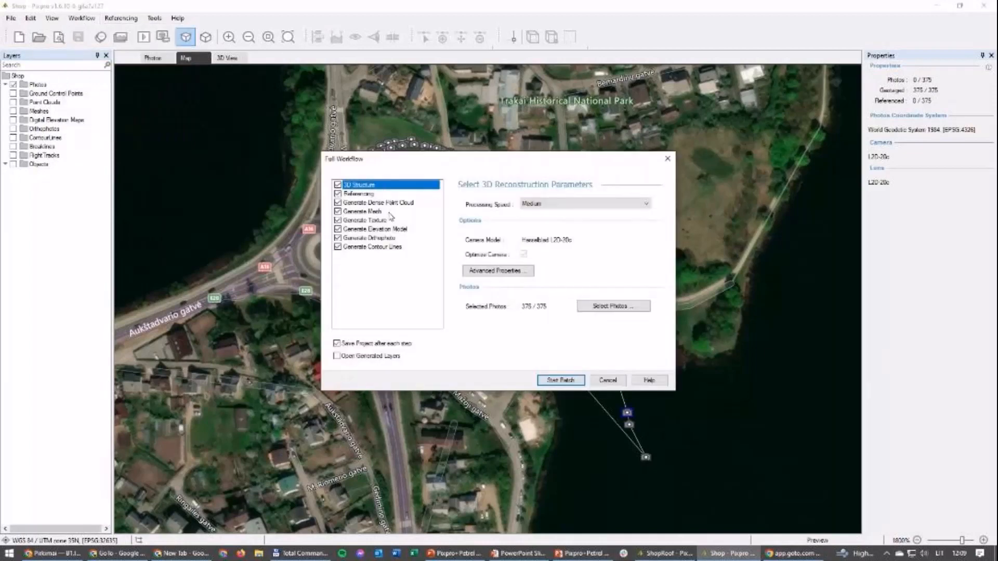
click(338, 238)
click(338, 229)
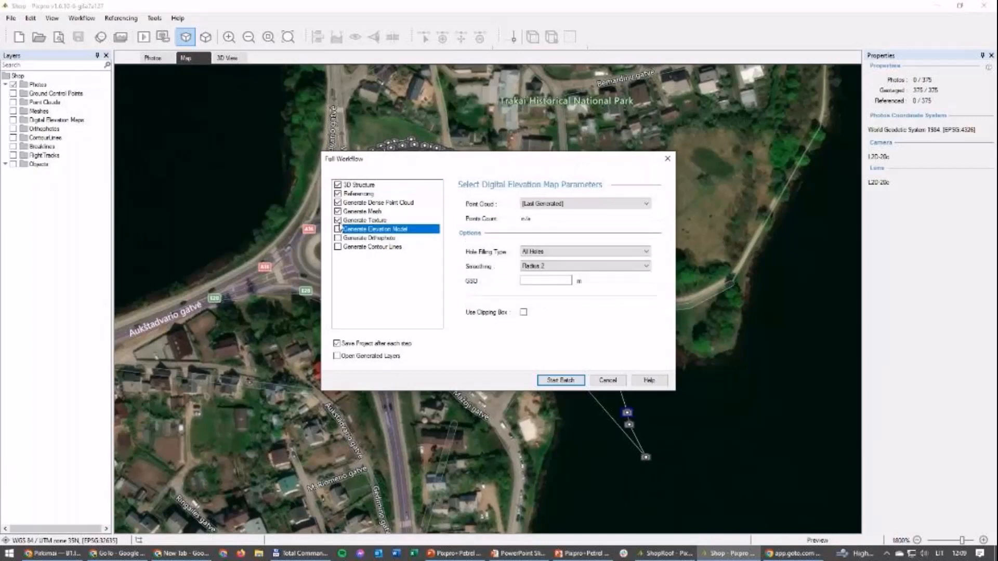
click(338, 220)
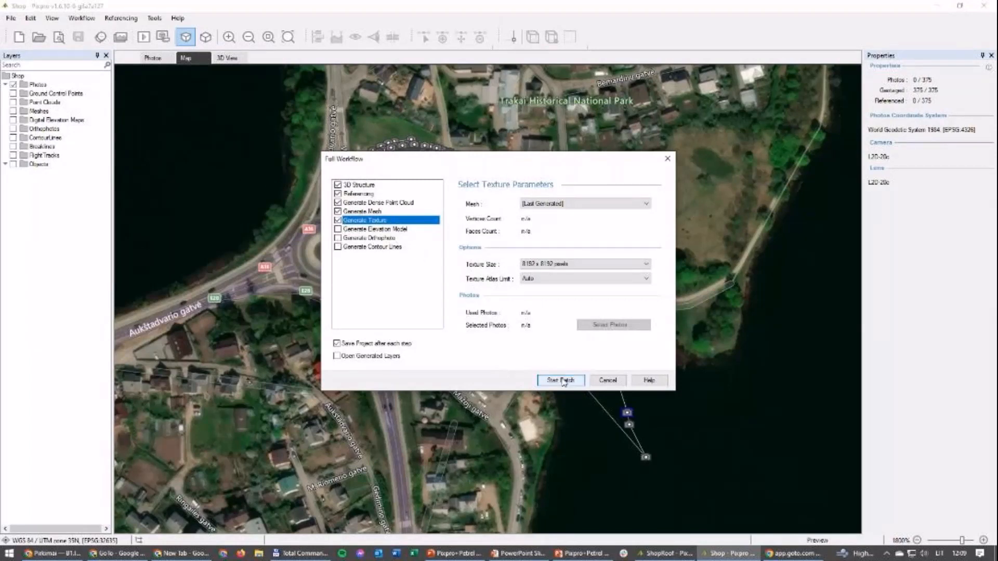
click(608, 382)
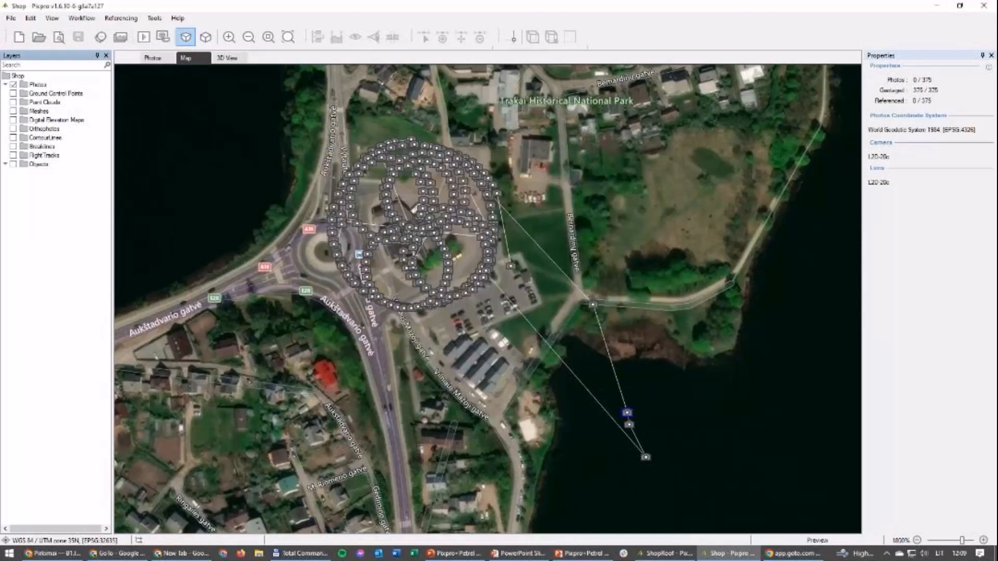
Step: Open the photo selection for the 3D structure reconstruction and exclude all photos
click(82, 18)
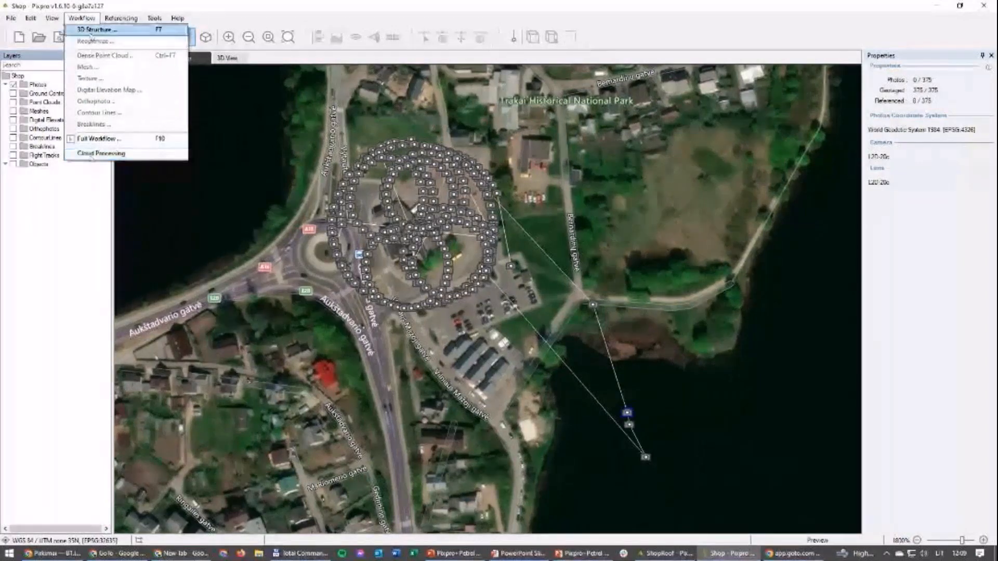
click(94, 29)
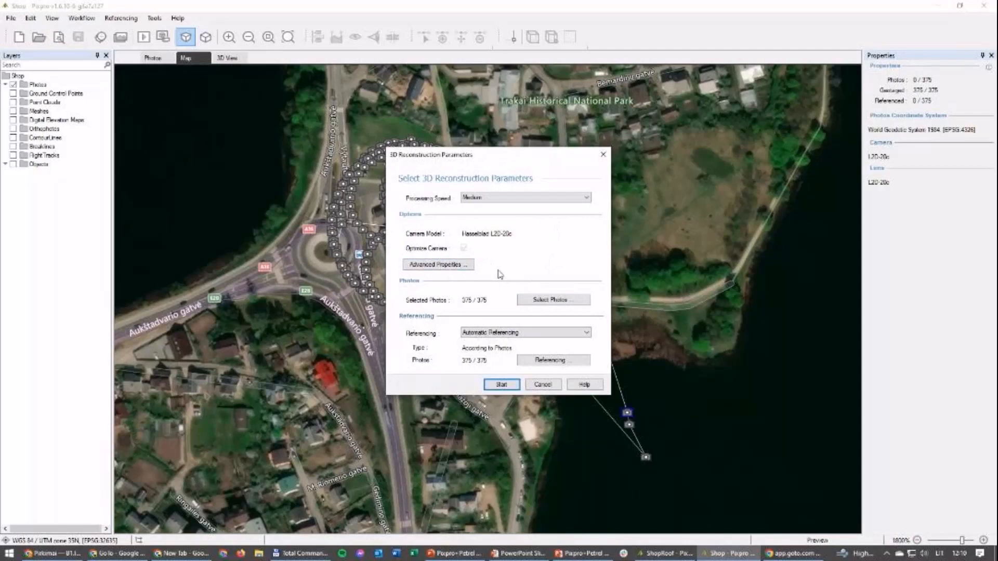
click(553, 301)
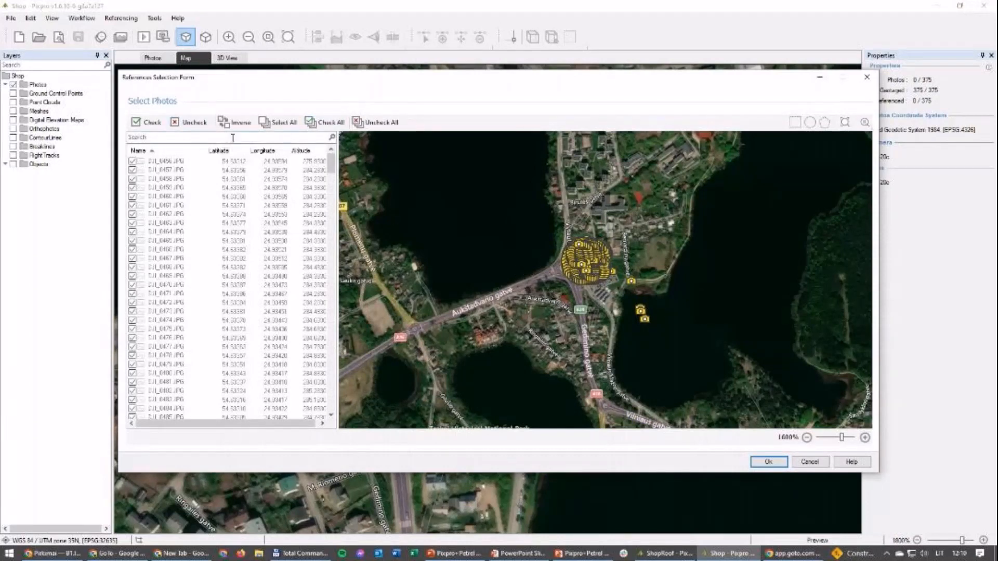
click(378, 121)
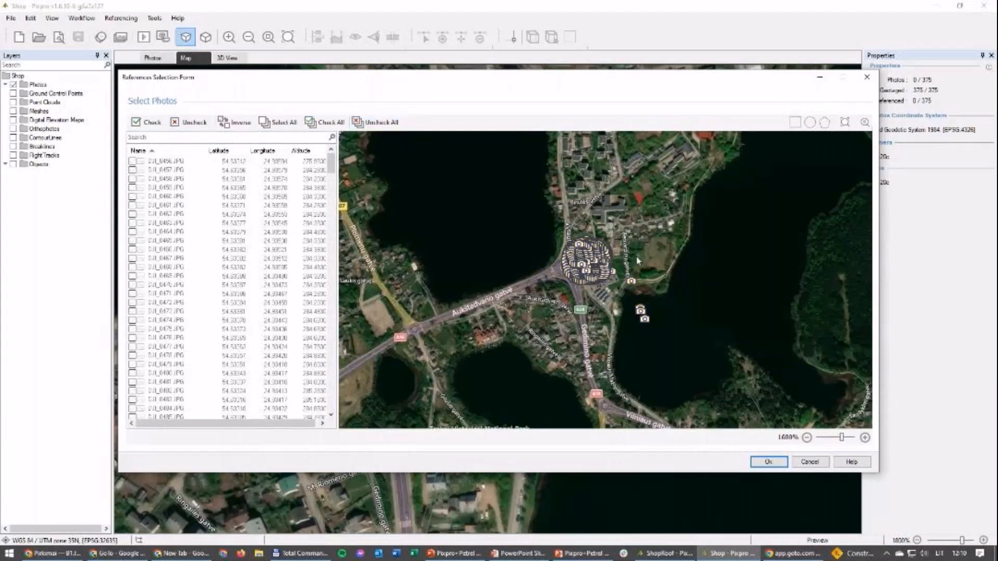
click(134, 268)
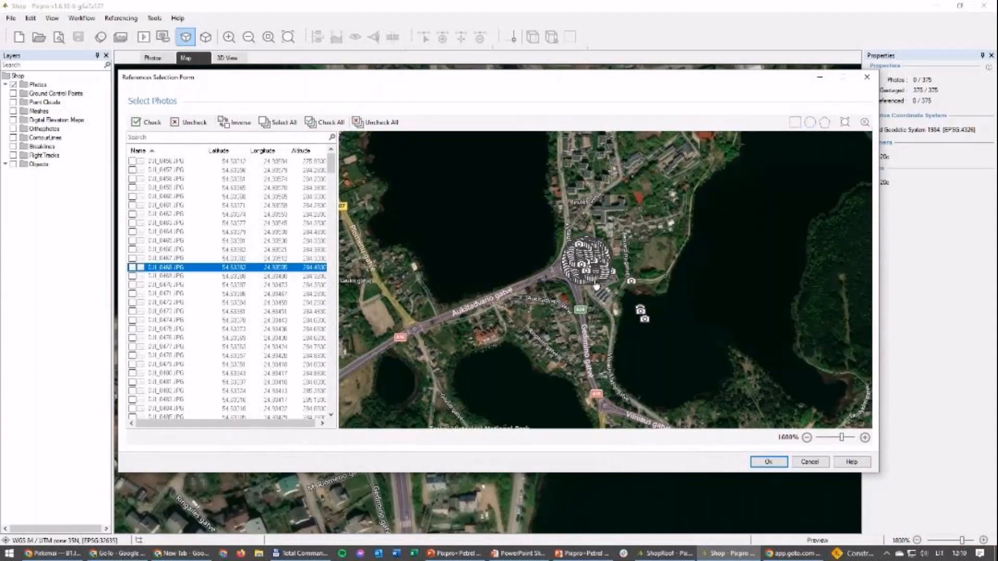
Step: Select the photos around the shop building with a circle on the map, include only those, and confirm the selection
scroll(596, 277, up, 5)
scroll(596, 277, down, 4)
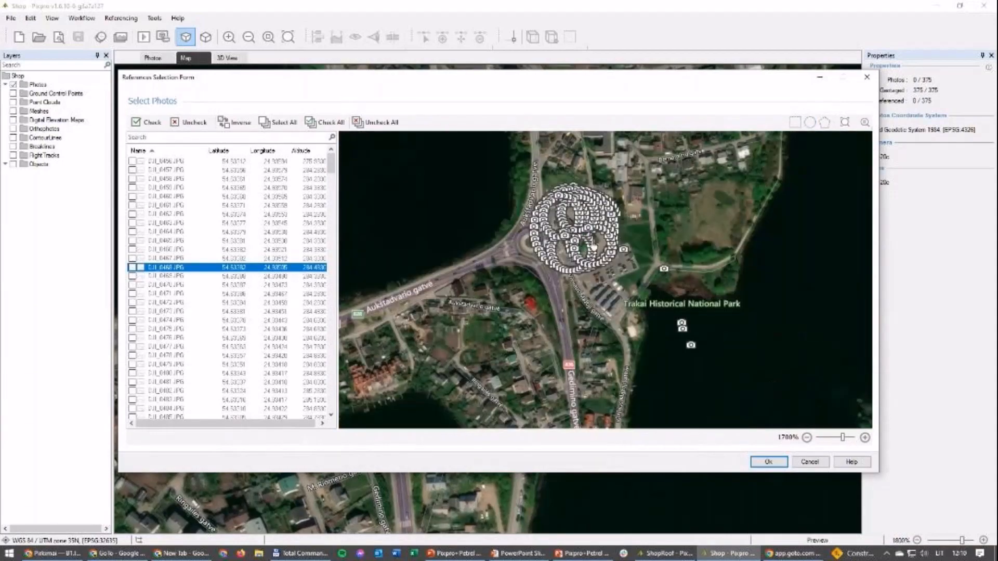
click(809, 123)
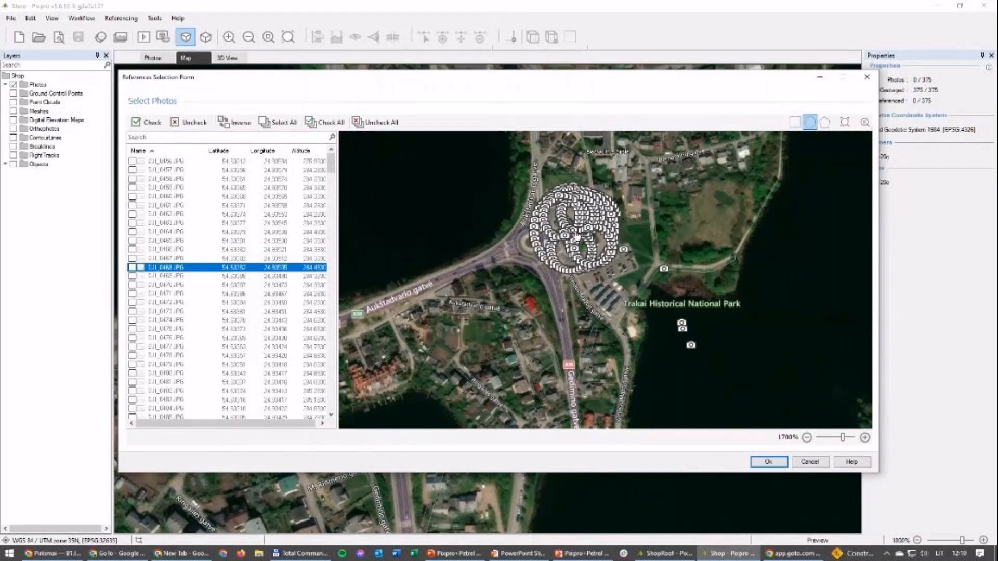
drag(576, 236, 609, 273)
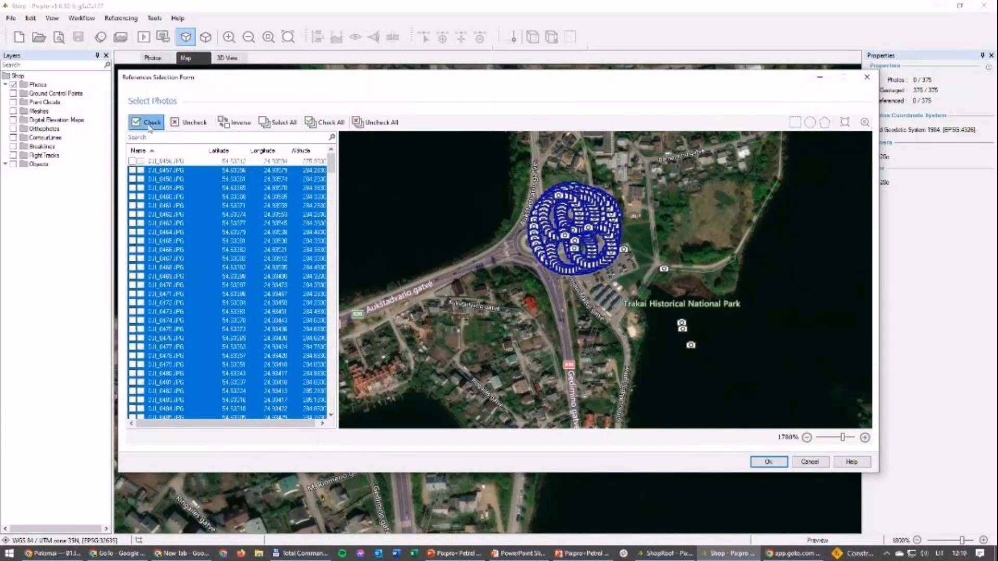
click(150, 128)
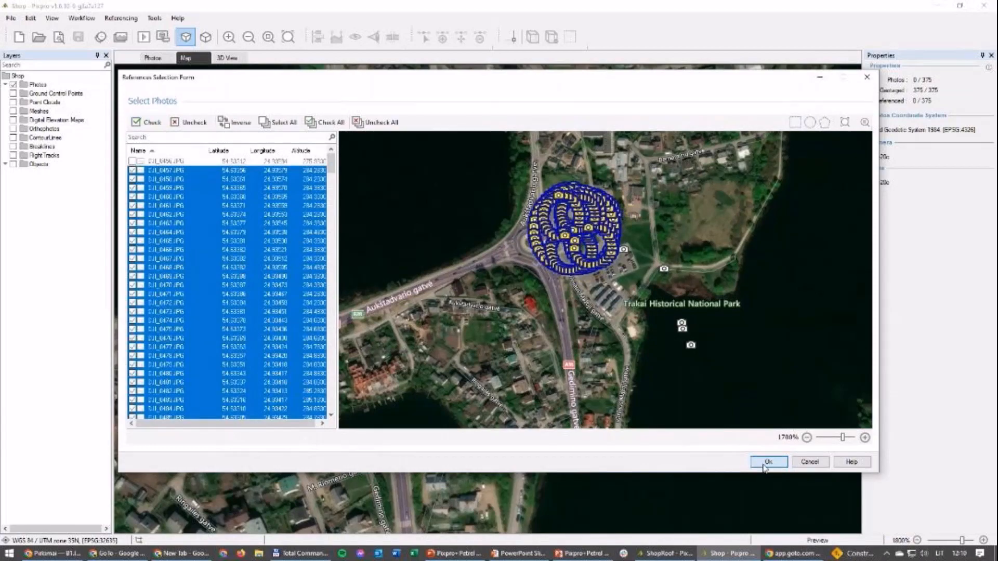
click(768, 462)
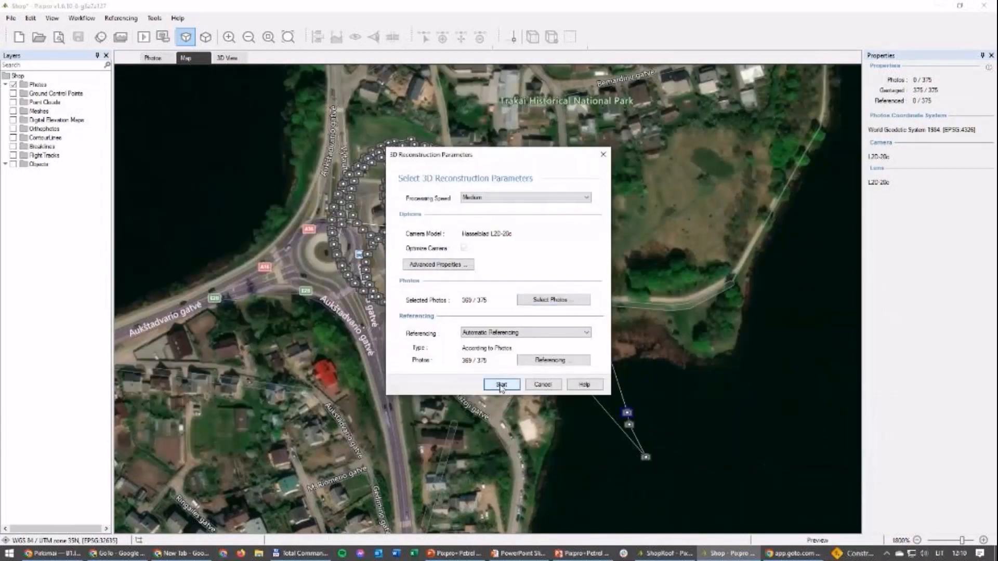
Step: Start the 3D reconstruction at Medium processing speed with automatic referencing, then pause the processing
click(502, 385)
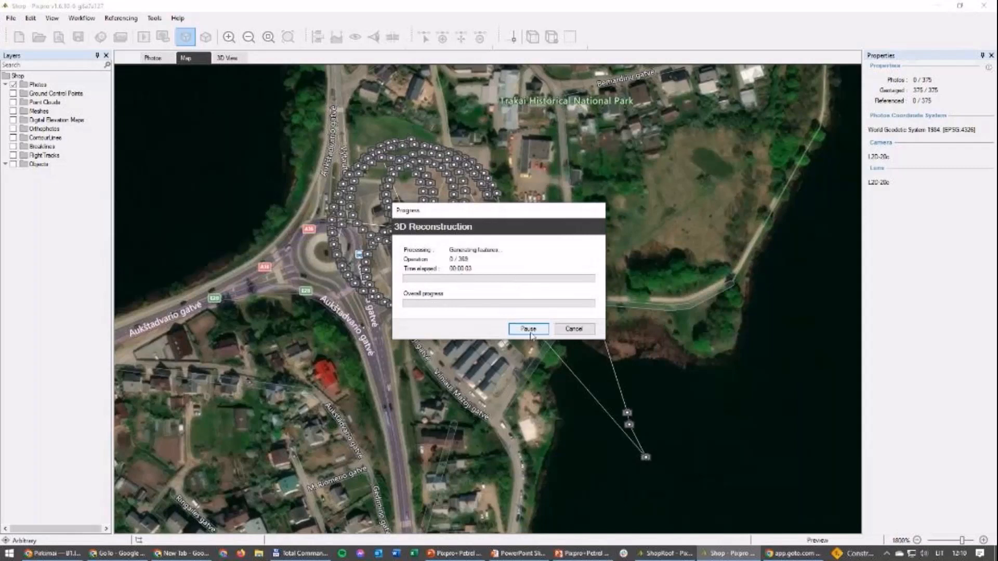
click(528, 329)
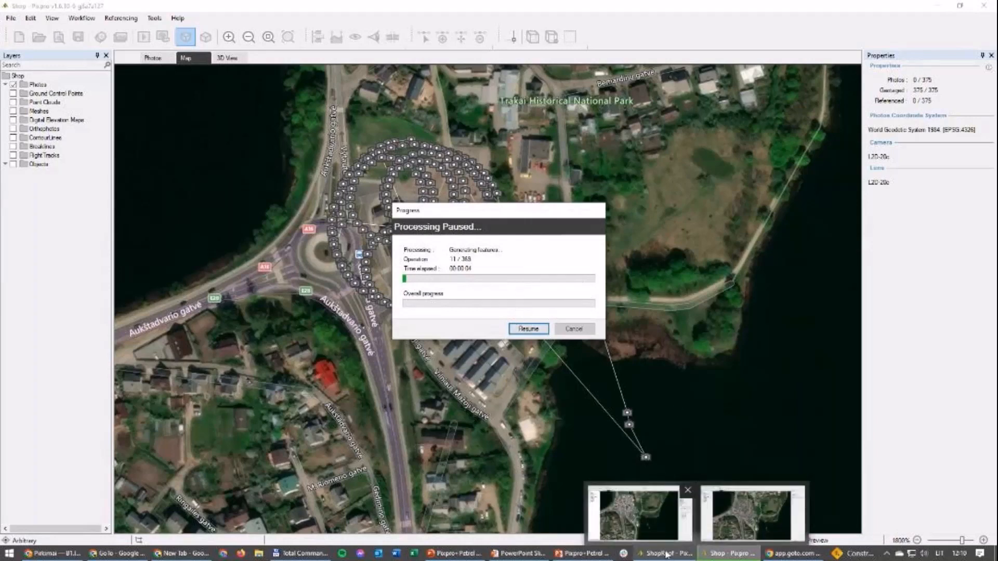
Step: Switch to the processed ShopRoof project, hide the photos, and inspect the Sparse Point Cloud in the 3D view
click(667, 555)
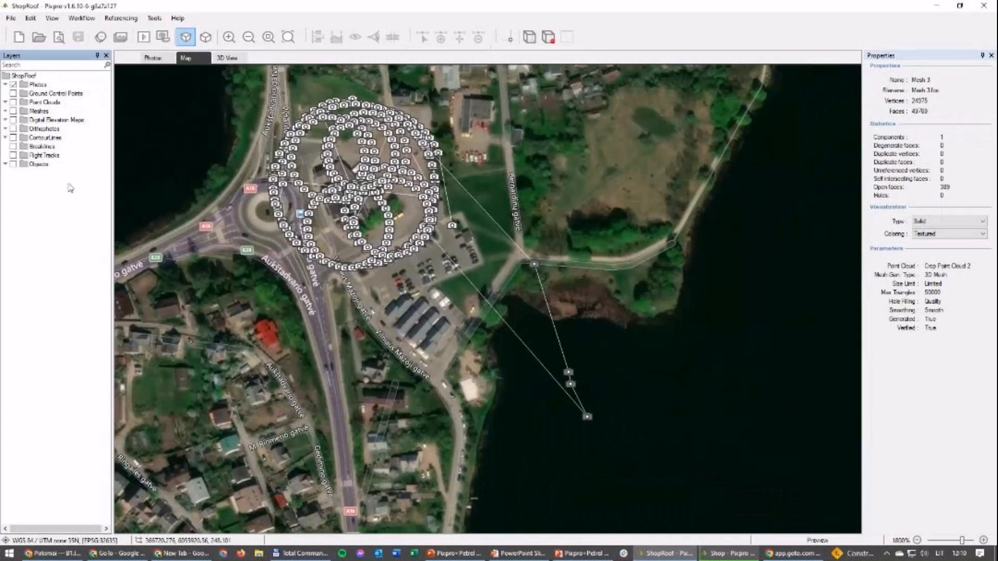
click(6, 103)
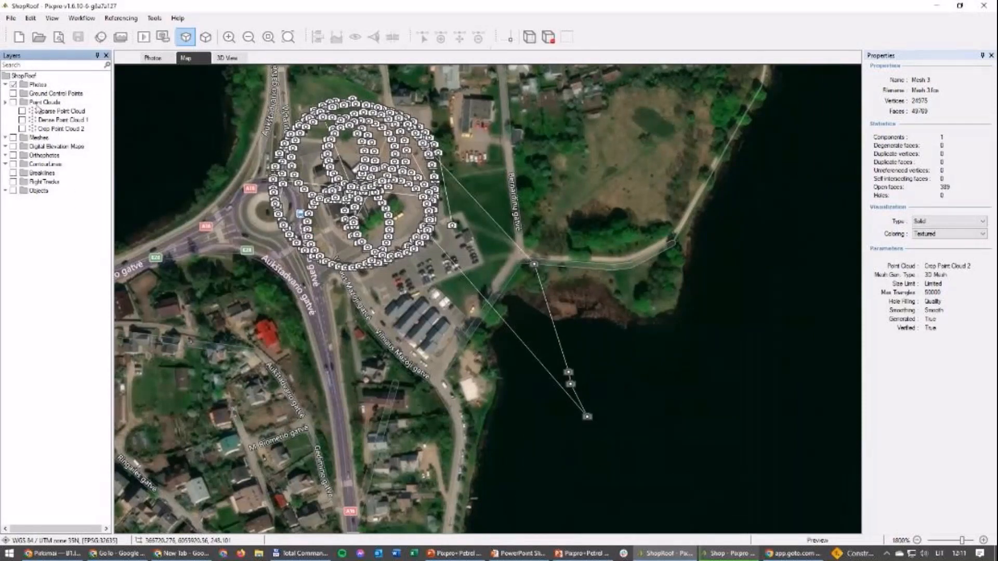
click(14, 85)
click(224, 61)
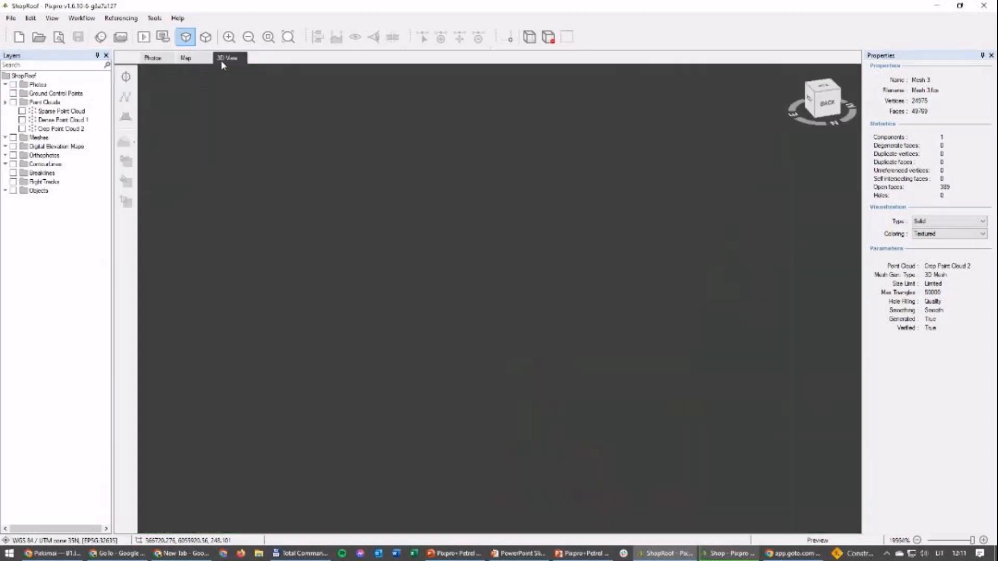
click(22, 111)
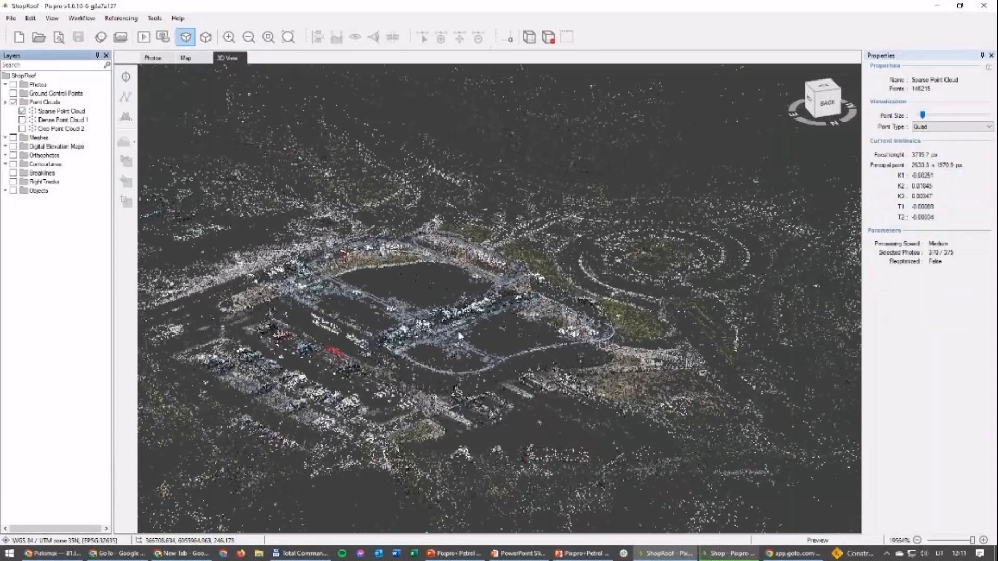
scroll(457, 338, down, 5)
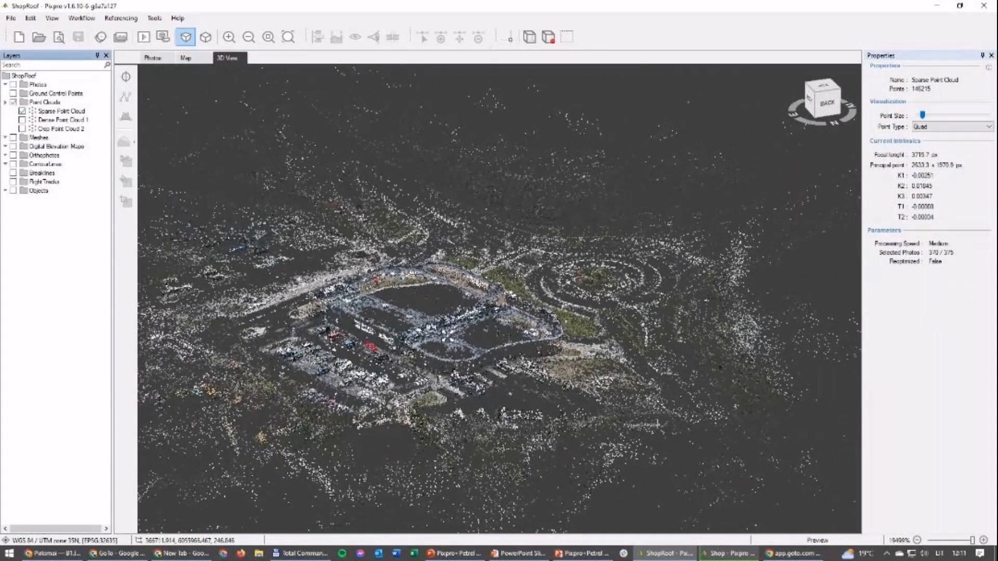
scroll(451, 337, down, 4)
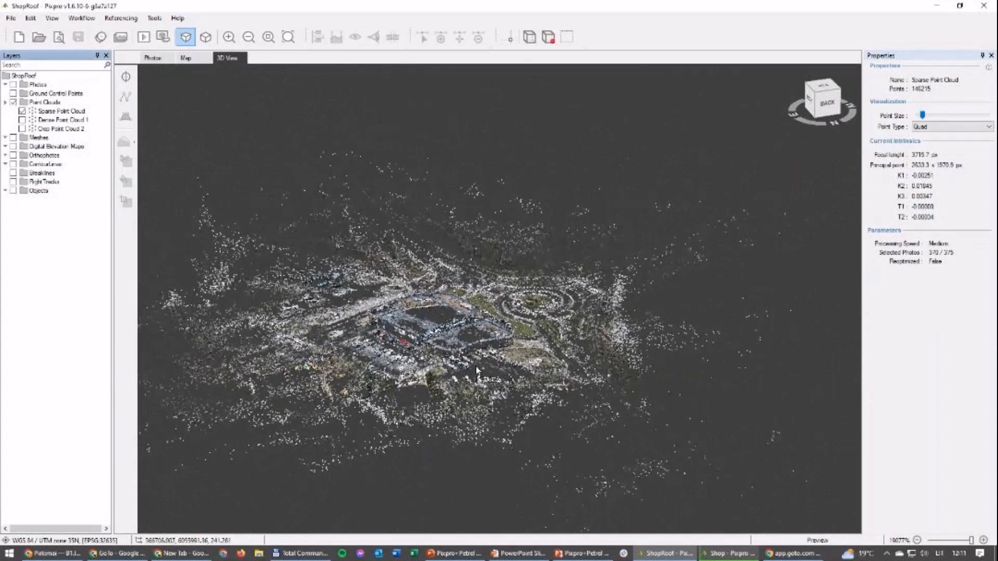
drag(449, 337, 427, 305)
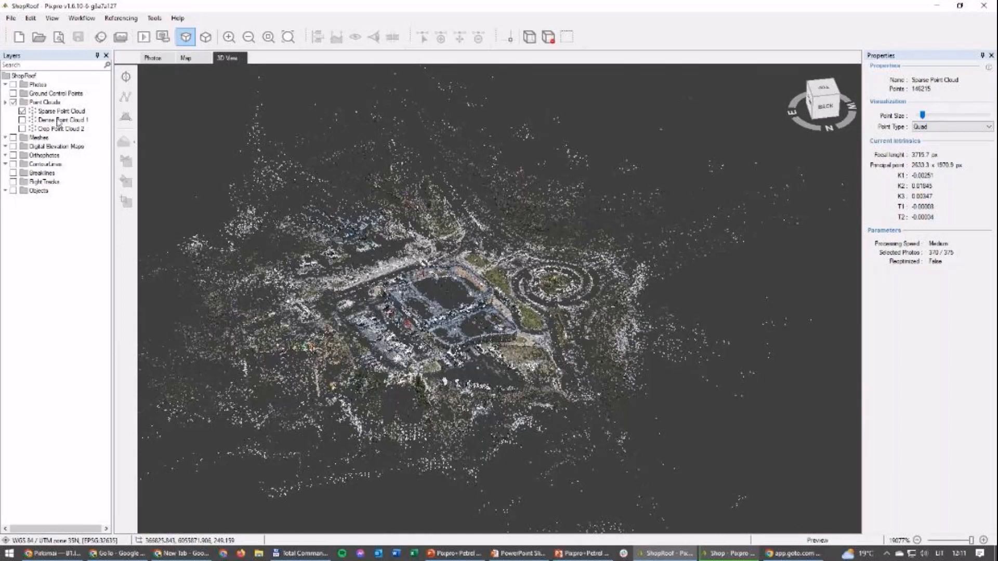
Step: Review the dense point cloud generation parameters and leave them without starting the processing
right_click(48, 104)
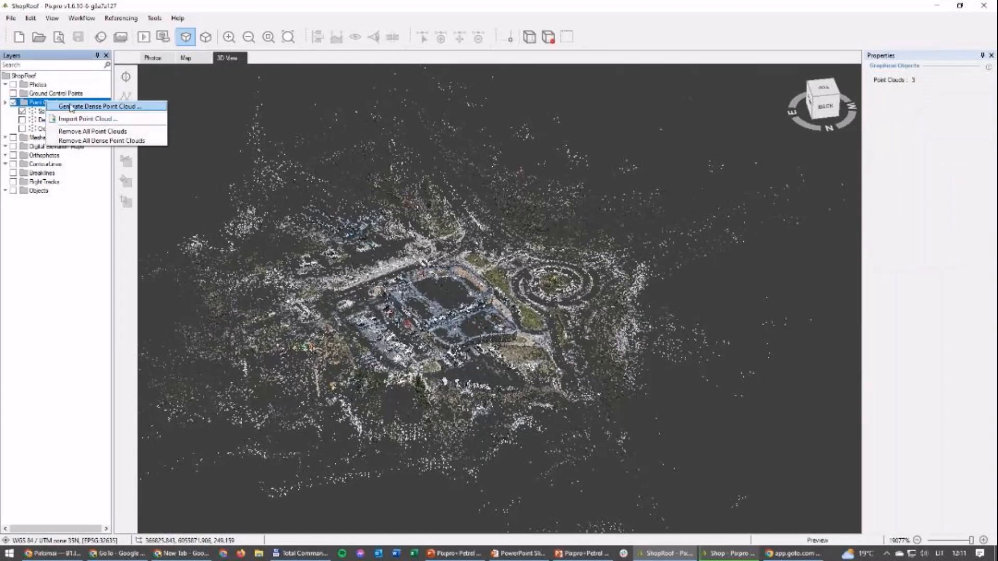
click(88, 19)
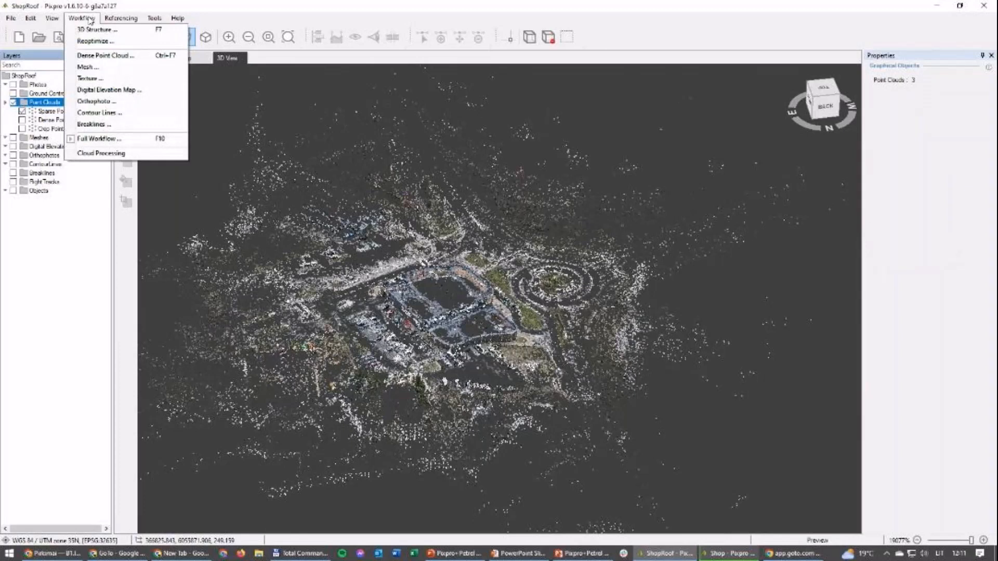
click(102, 56)
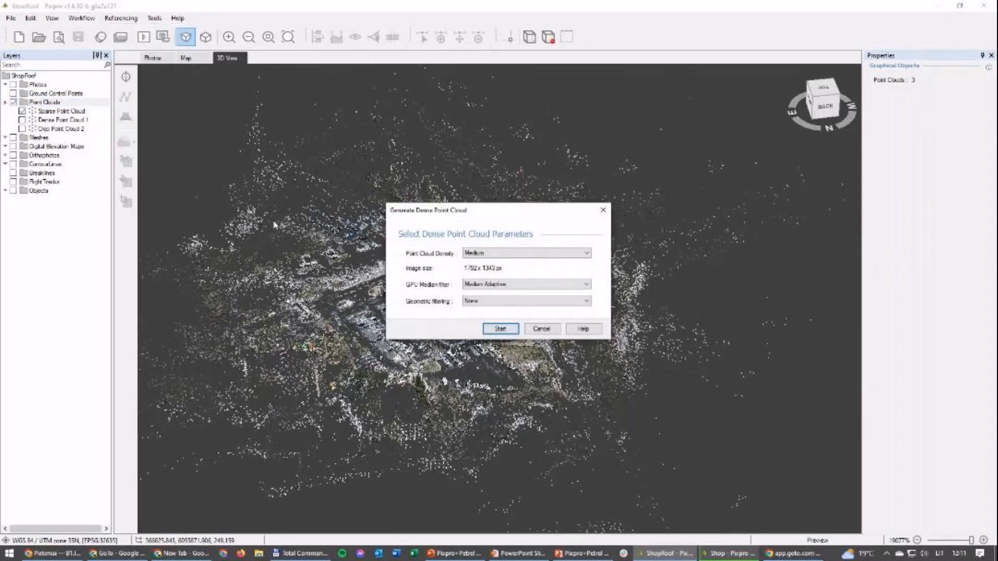
click(541, 329)
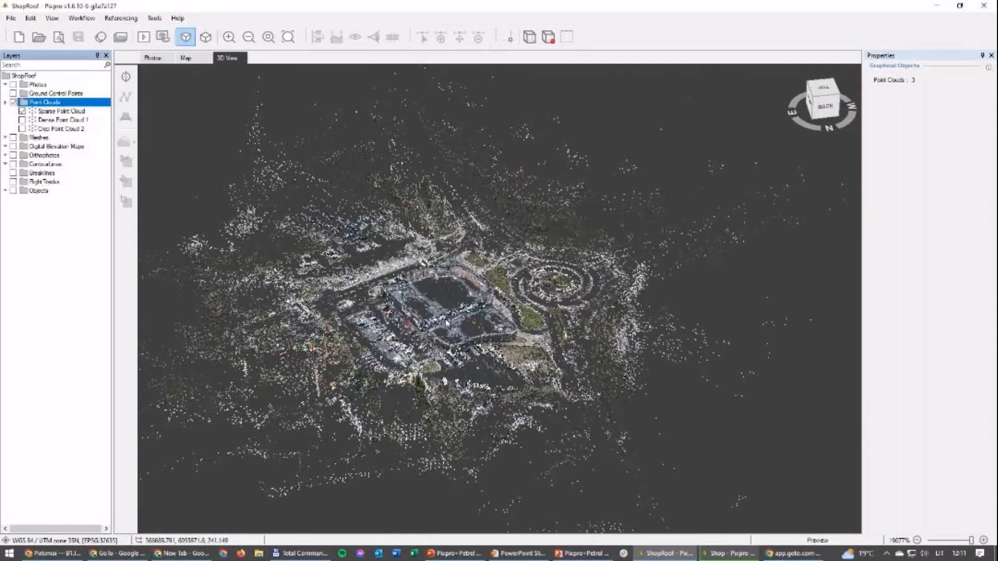
Step: Display Dense Point Cloud 1 instead of the sparse cloud and examine the shop building and its surroundings
click(22, 120)
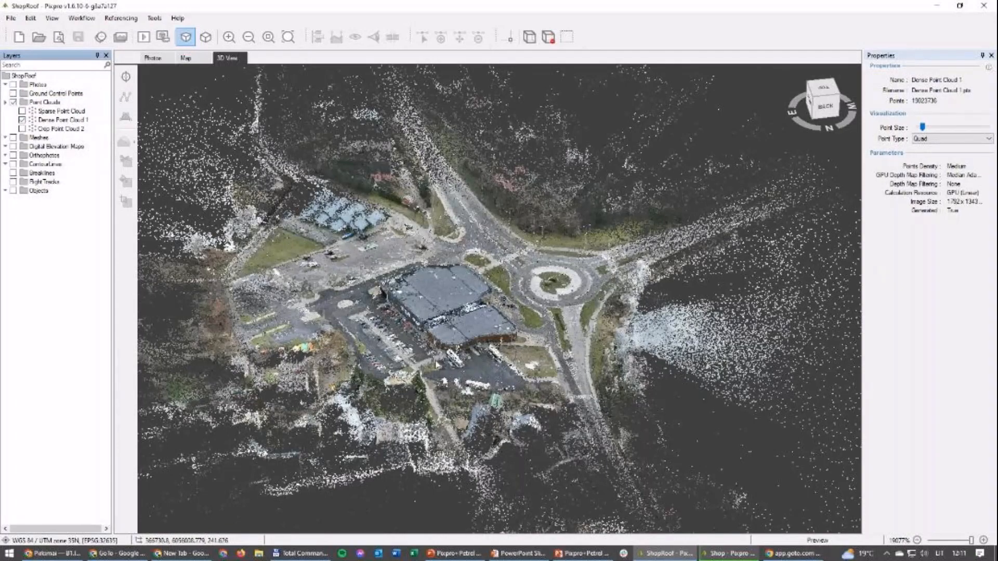
scroll(434, 366, up, 1)
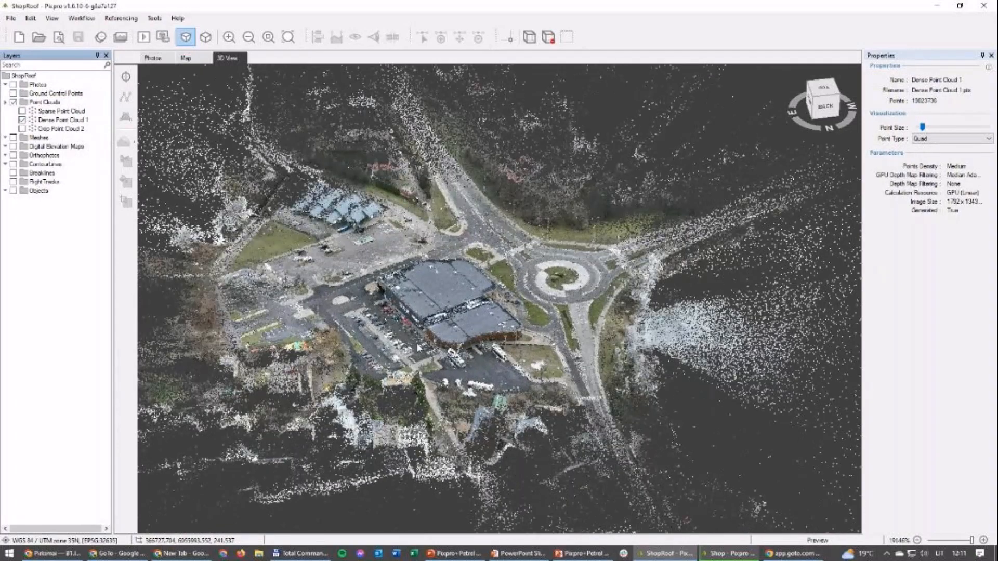
drag(357, 428, 425, 275)
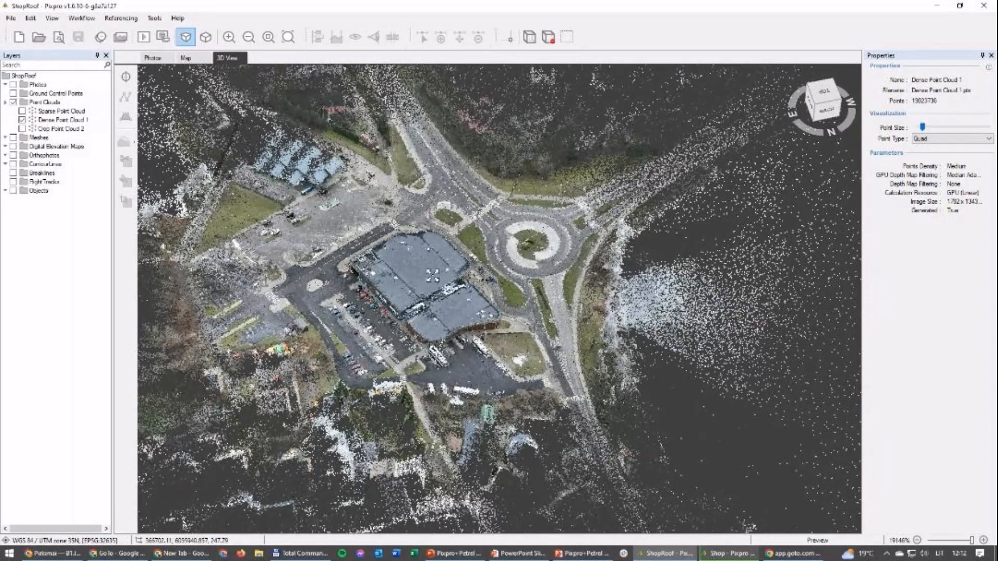
scroll(430, 285, down, 1)
scroll(431, 285, down, 1)
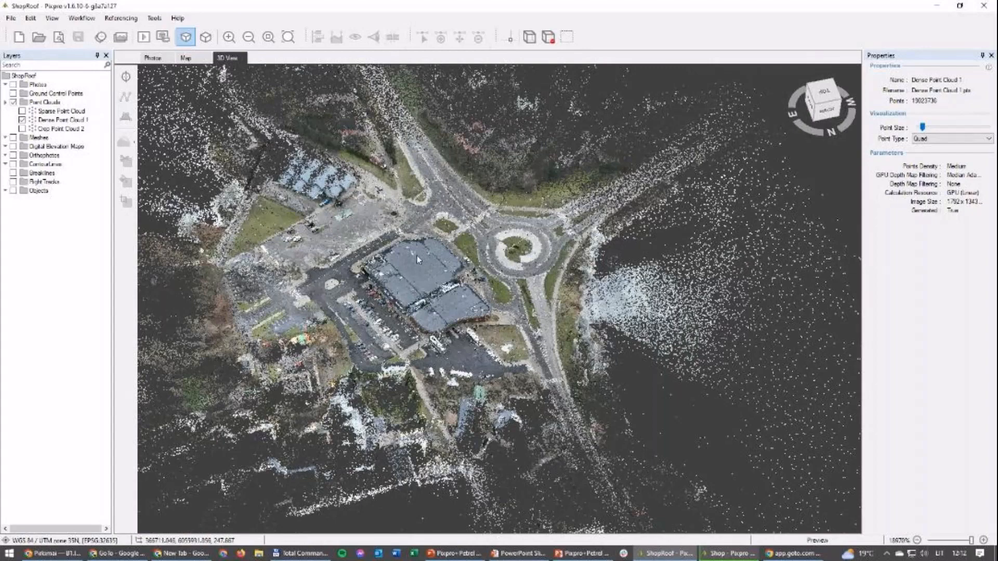
scroll(414, 290, up, 1)
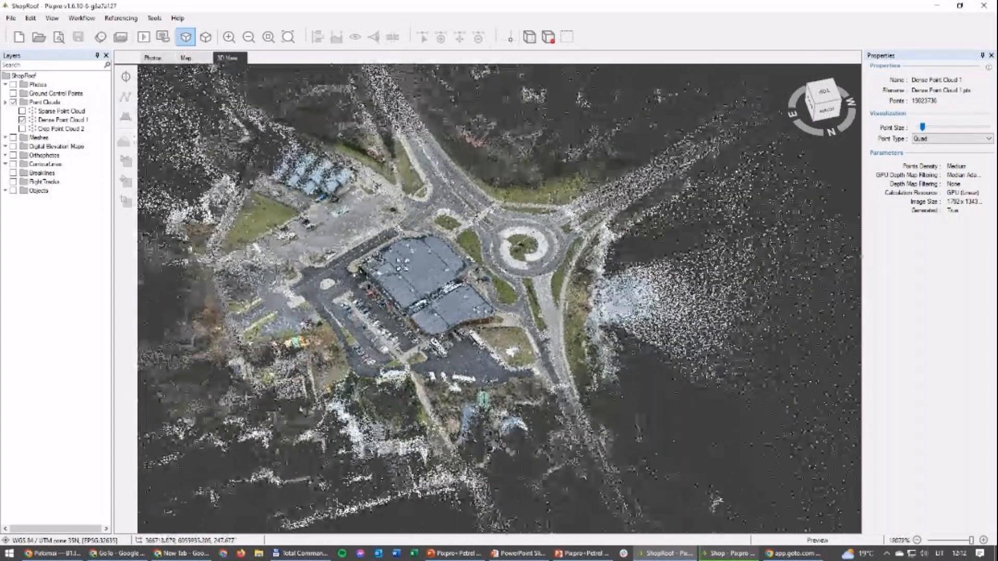
scroll(404, 269, down, 2)
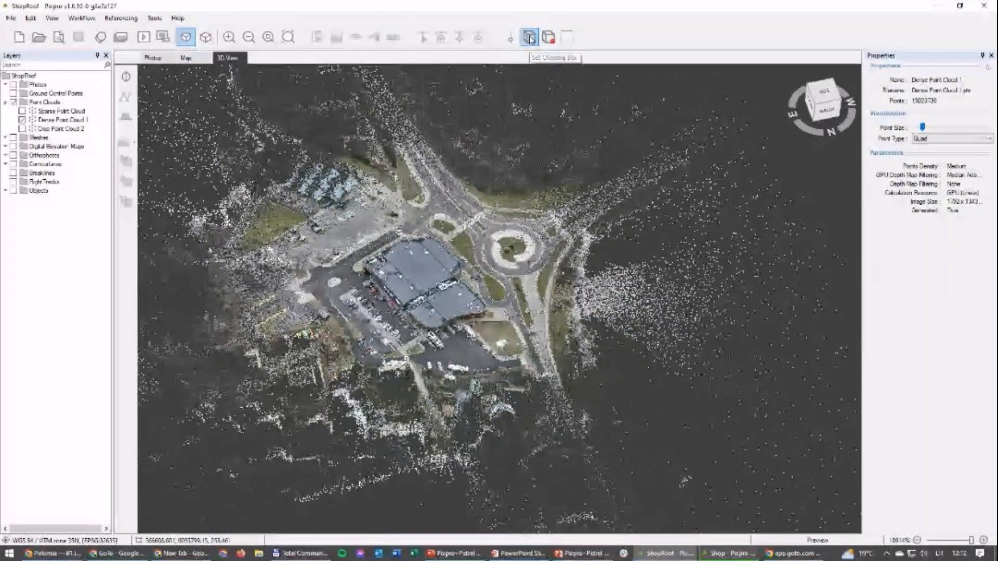
Step: Start a clipping box on the dense cloud and narrow its length and width toward the shop building, with a width of about 385 m
click(531, 38)
scroll(479, 360, down, 5)
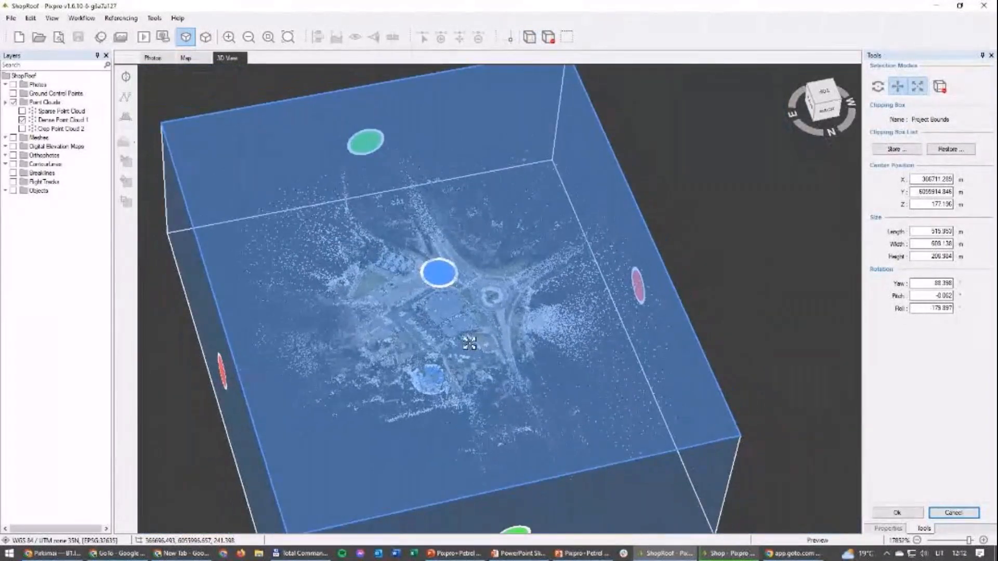
scroll(469, 344, down, 2)
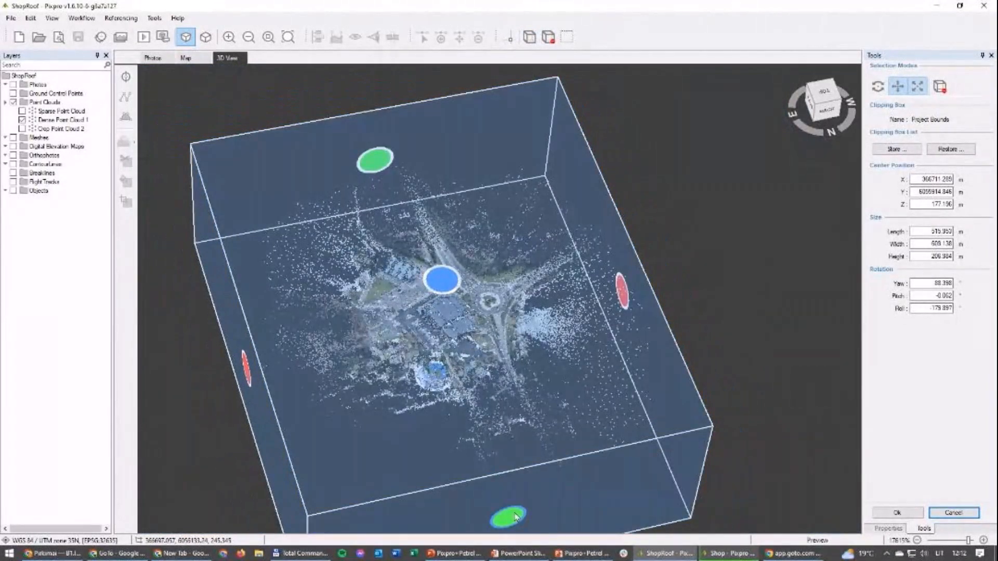
drag(515, 517, 456, 376)
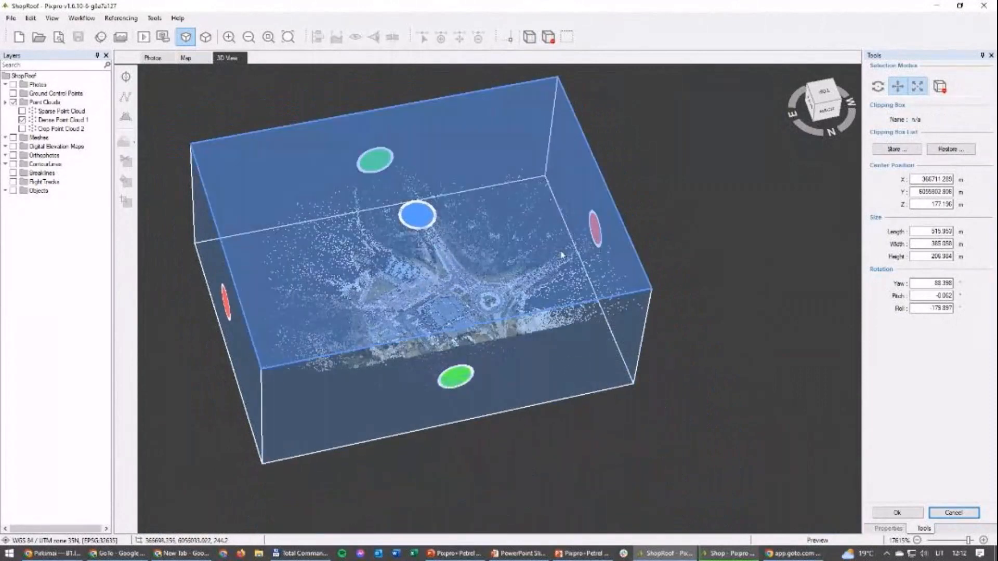
mouse_move(595, 234)
mouse_down()
mouse_move(489, 283)
mouse_move(473, 259)
mouse_move(461, 271)
mouse_up()
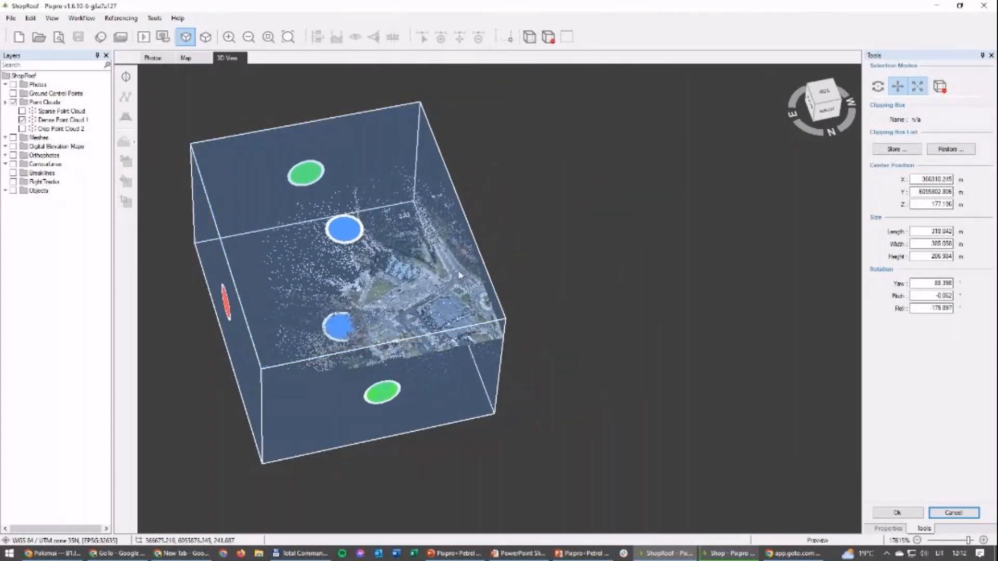
drag(225, 310, 279, 311)
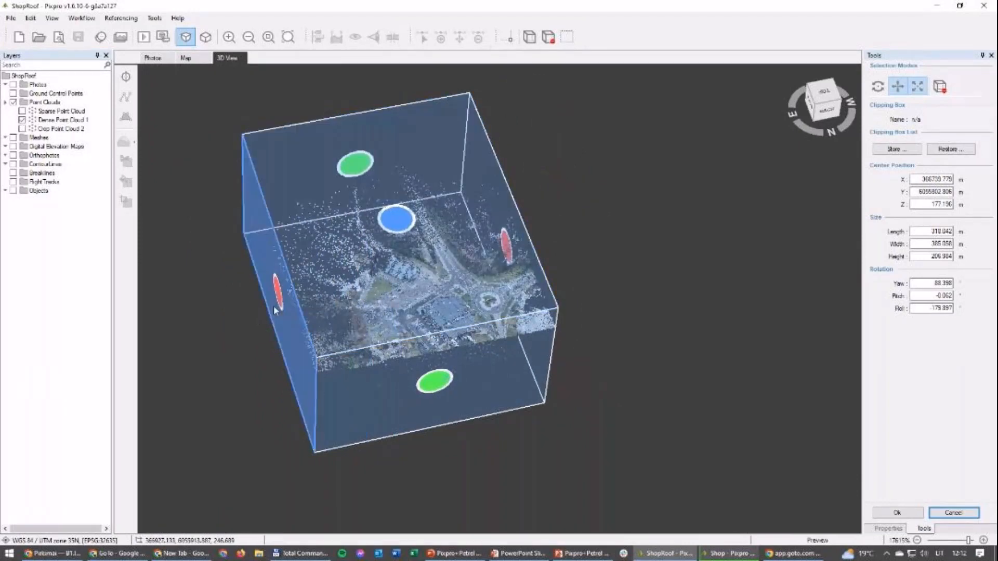
drag(274, 299, 393, 288)
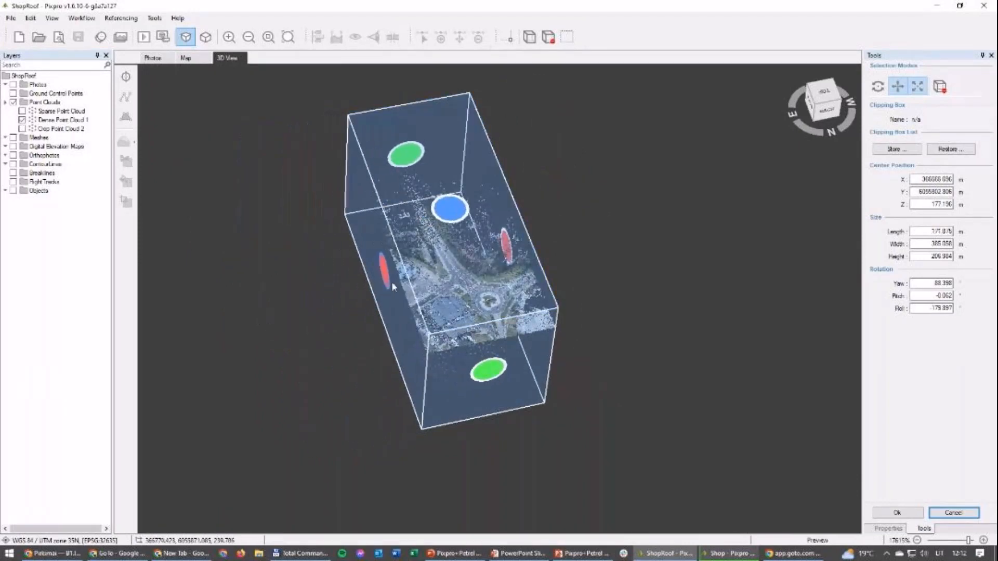
drag(510, 257, 453, 280)
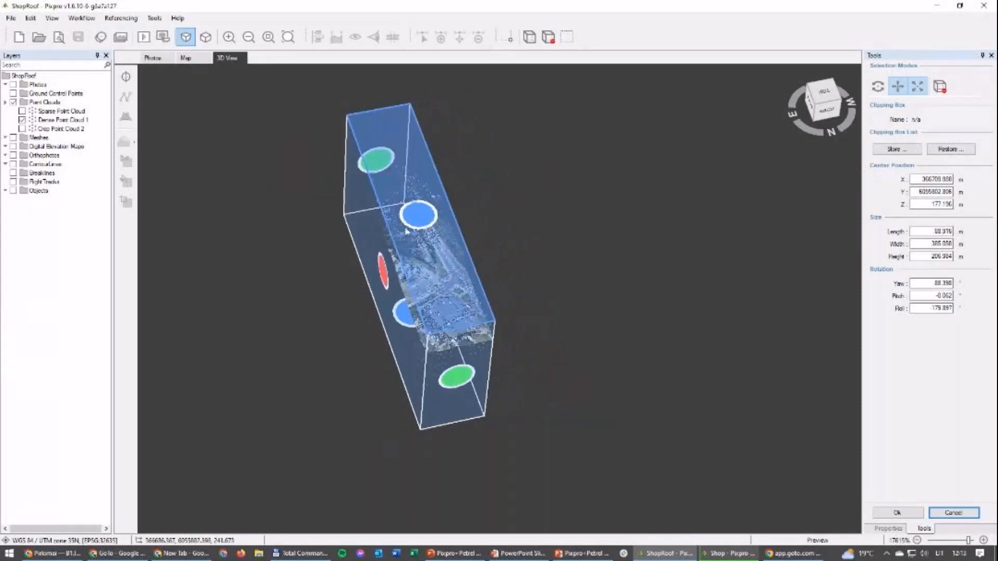
Step: Tighten the clipping box around the shop to about 98 m wide and 69 m high, and shift it to enclose the whole building
drag(380, 167, 468, 321)
drag(568, 301, 557, 437)
drag(450, 502, 497, 411)
scroll(436, 416, up, 5)
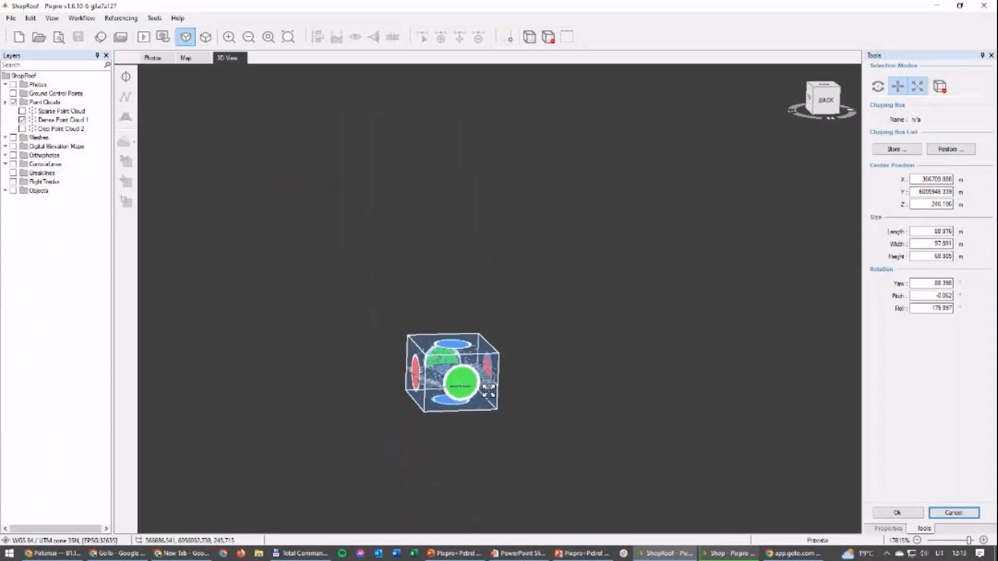
scroll(436, 415, up, 6)
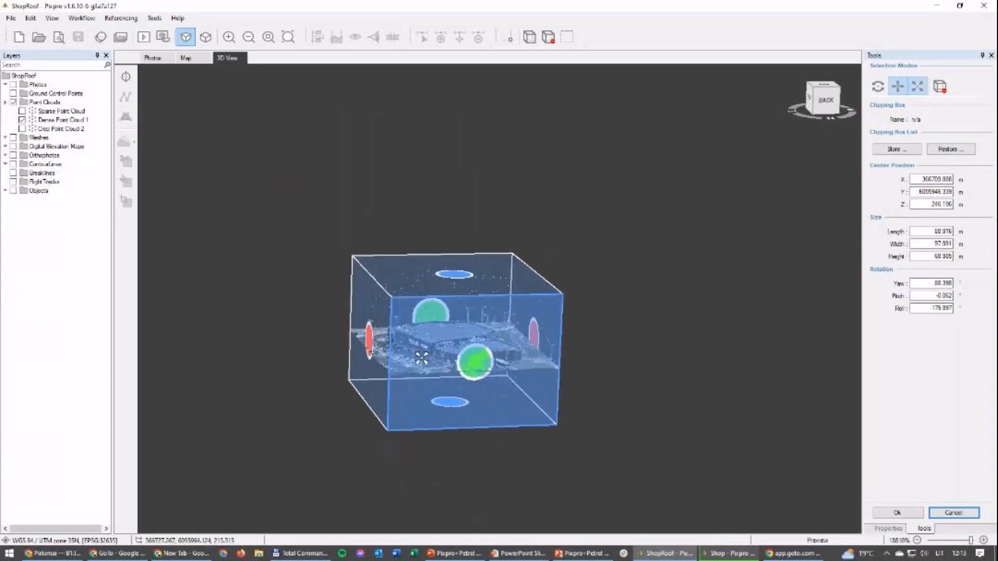
scroll(485, 337, up, 2)
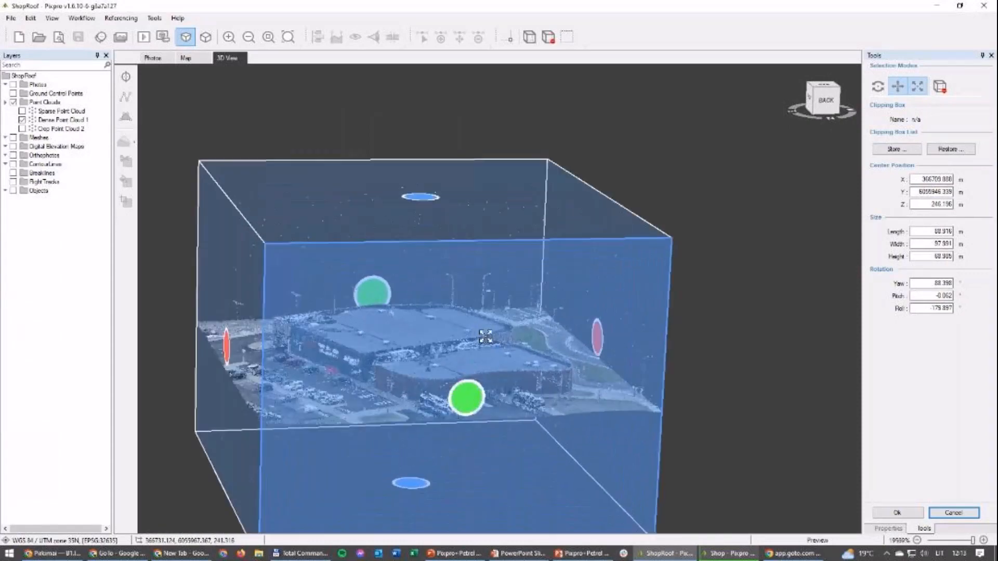
scroll(518, 397, up, 1)
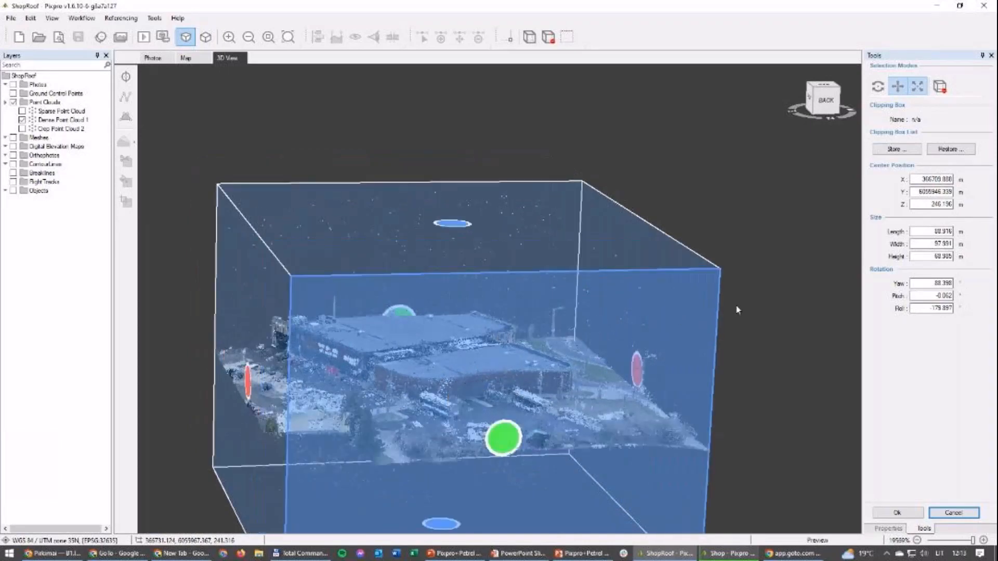
drag(773, 408, 768, 308)
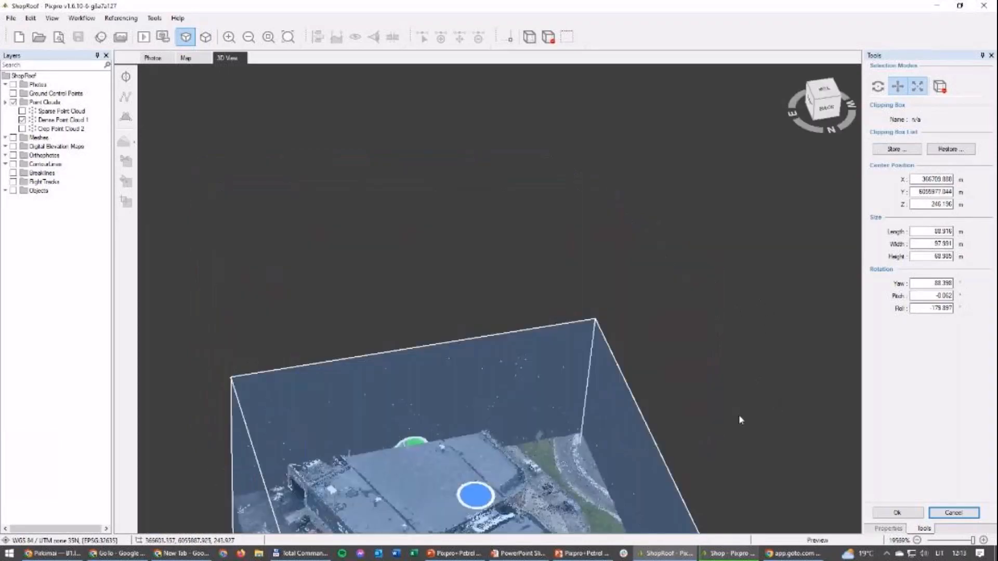
right_drag(726, 301, 723, 220)
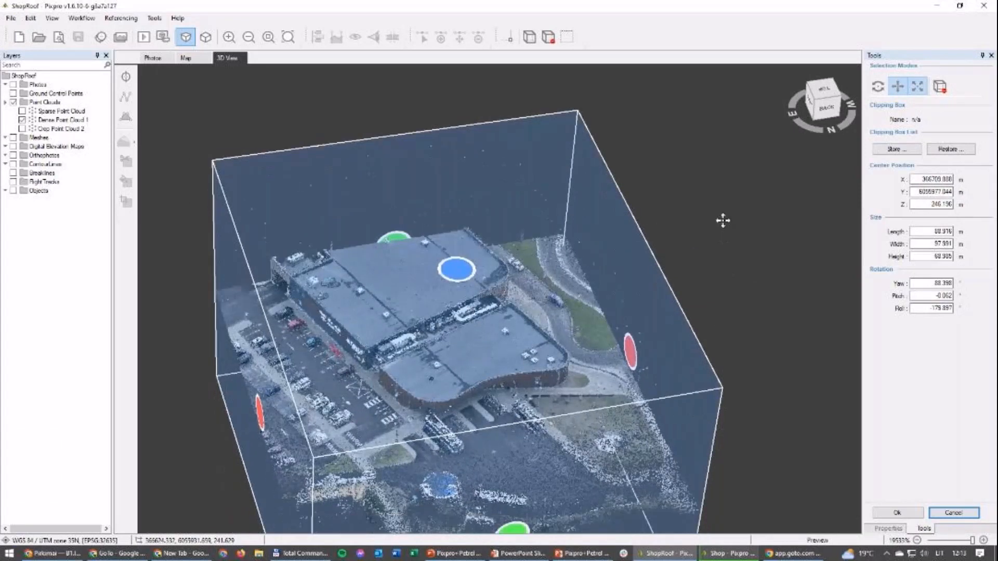
drag(518, 445, 485, 362)
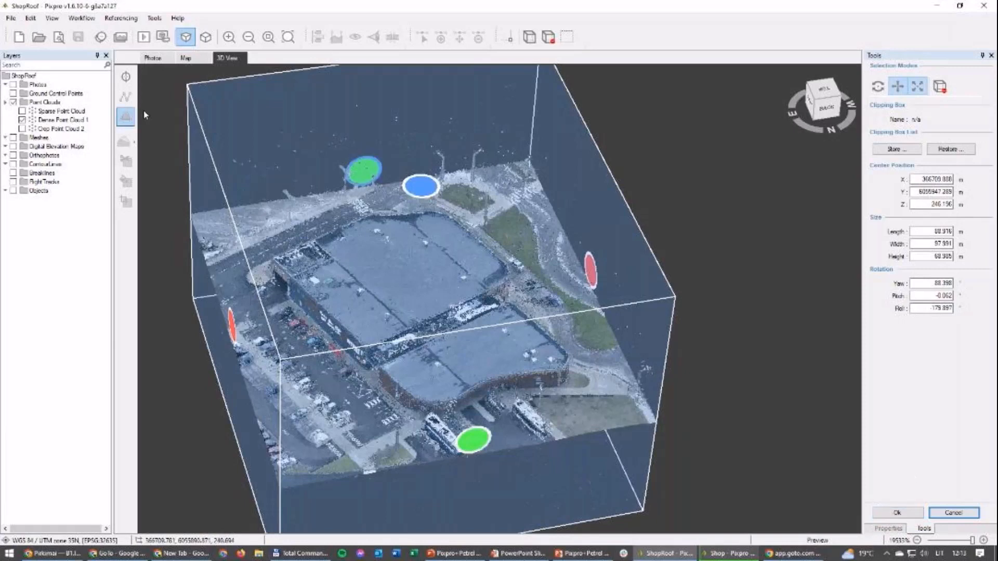
Step: Display Crop Point Cloud 2 instead of Dense Point Cloud 1, cancel the clipping box, and view the cropped shop building
click(23, 120)
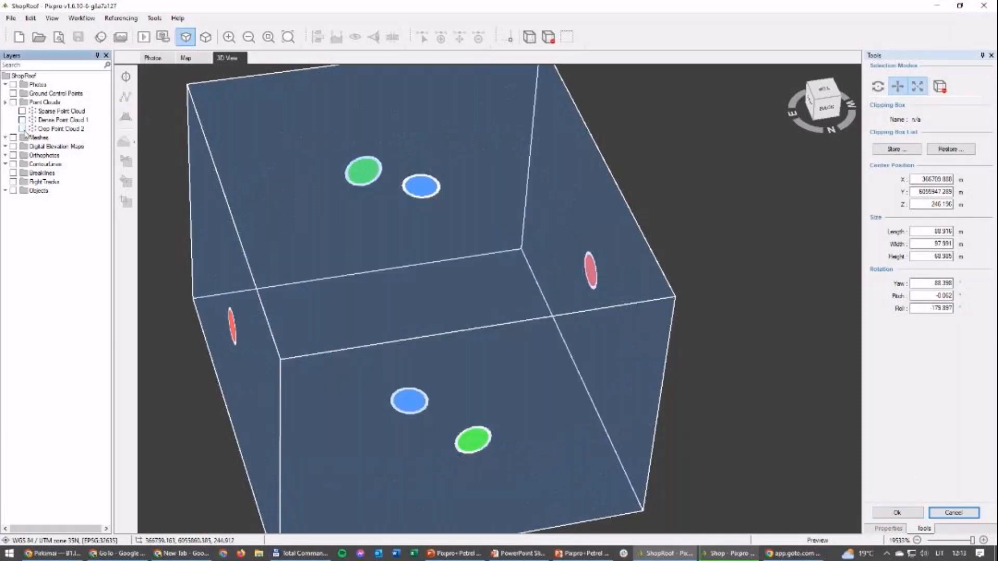
click(23, 129)
click(22, 129)
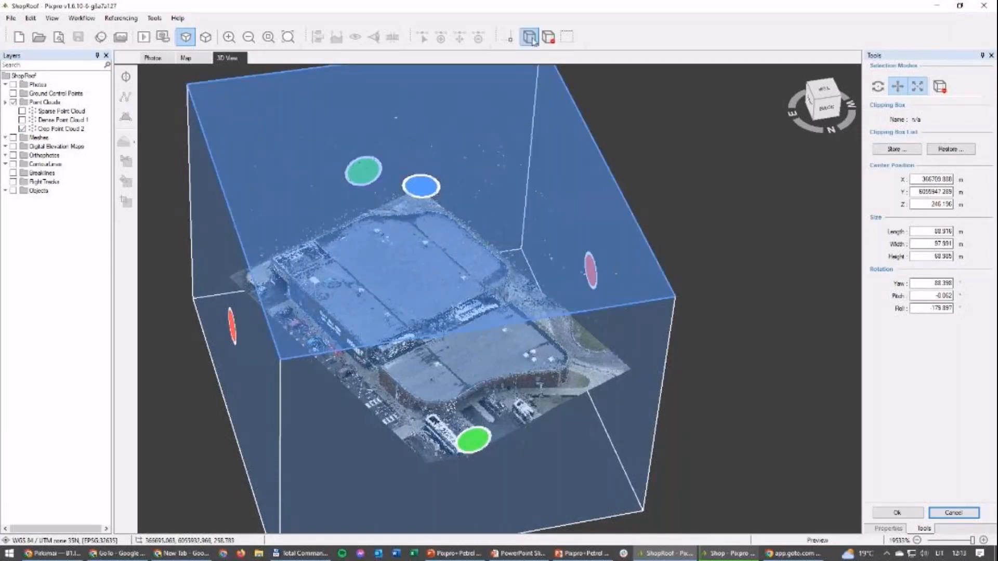
click(955, 513)
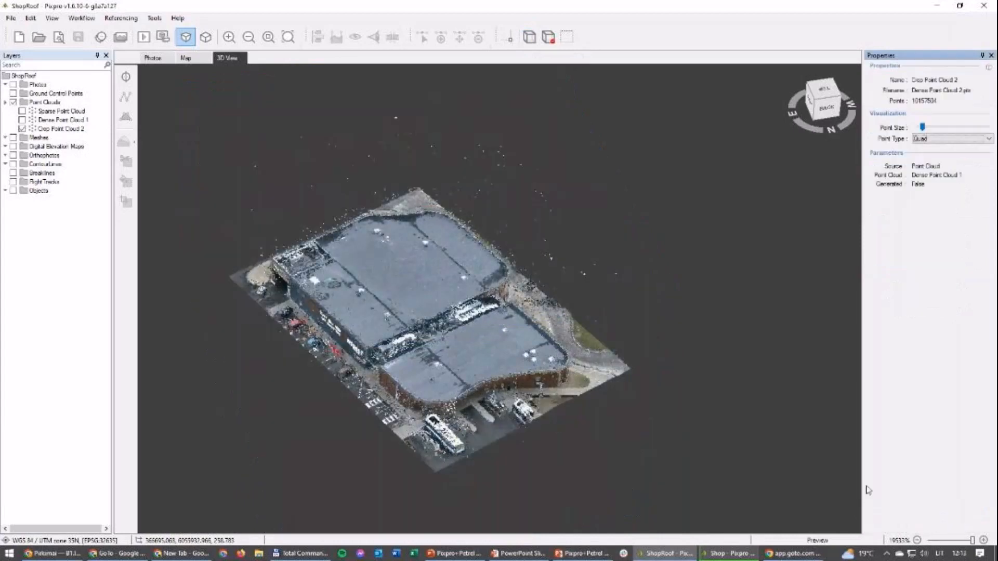
scroll(467, 369, up, 6)
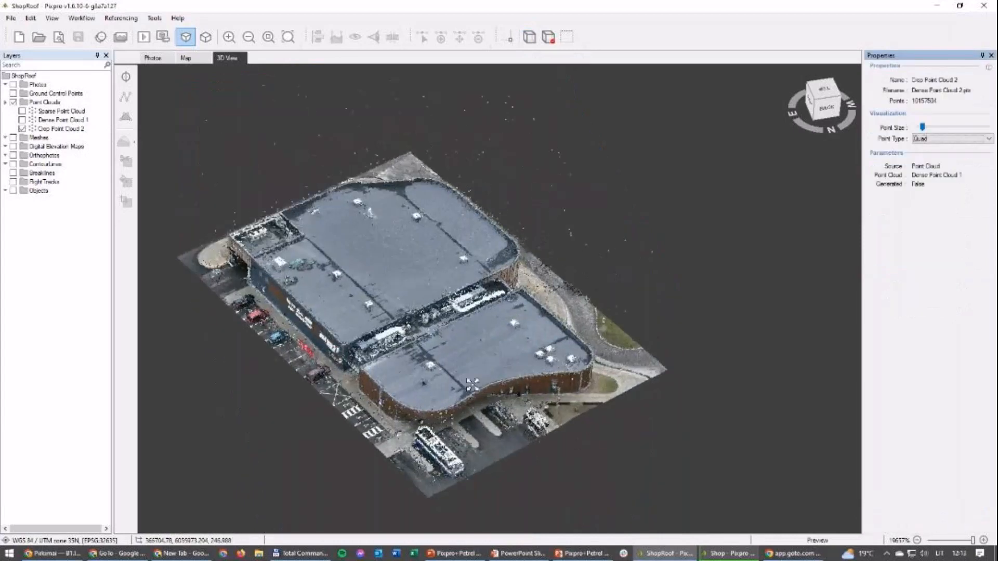
Step: Expand the Meshes layers and open the mesh generation settings
scroll(469, 392, up, 1)
drag(469, 393, 471, 437)
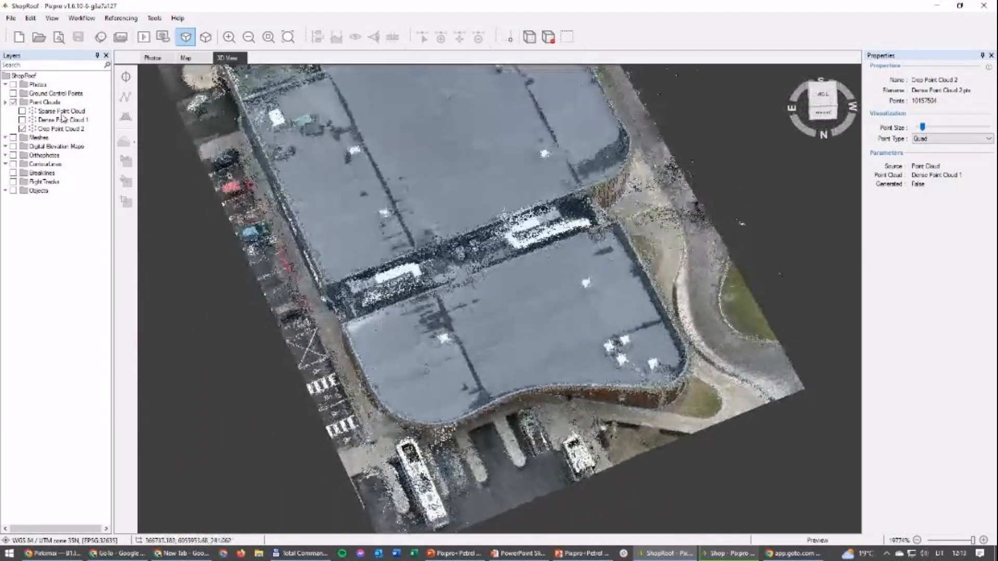
click(6, 138)
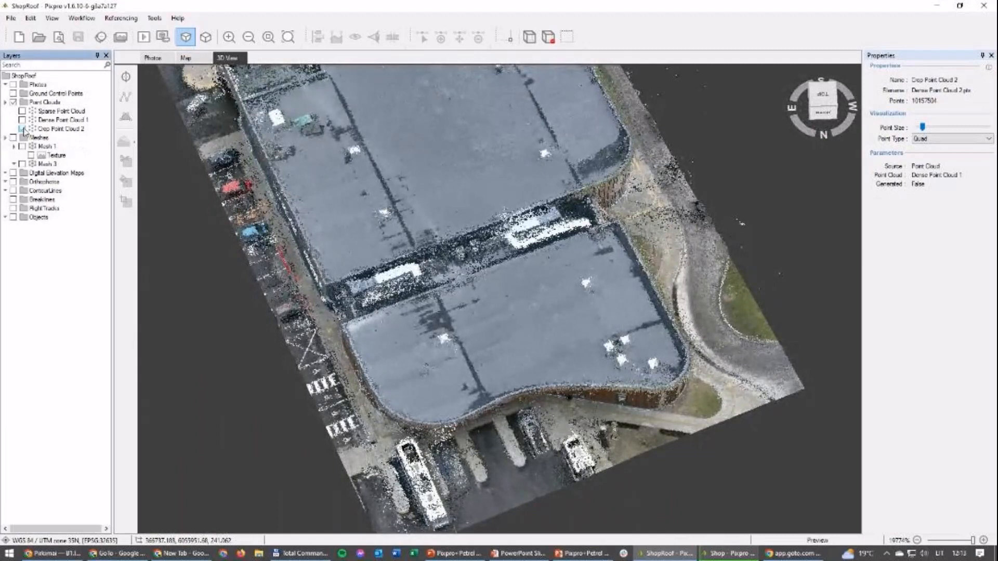
click(21, 128)
right_click(32, 139)
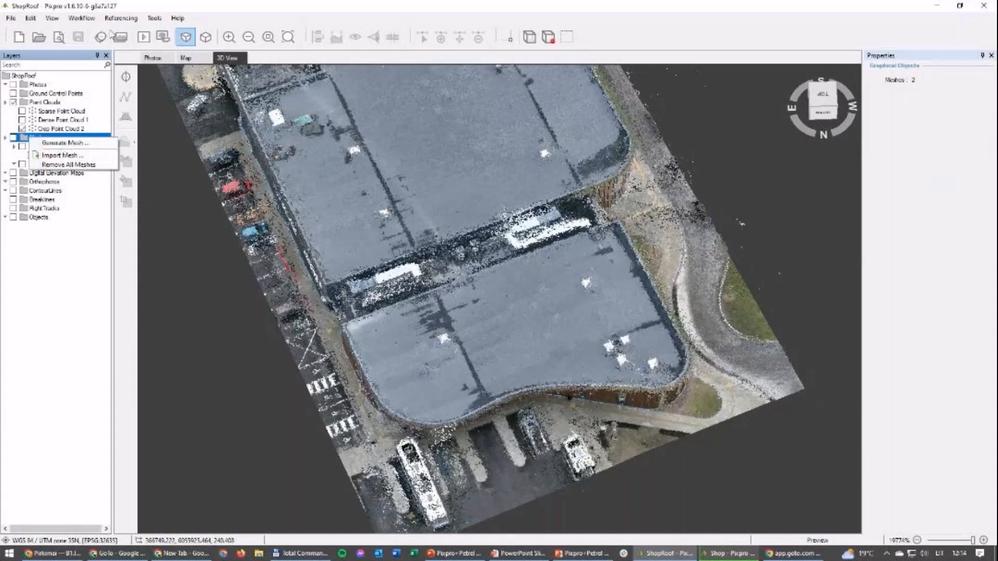
click(91, 21)
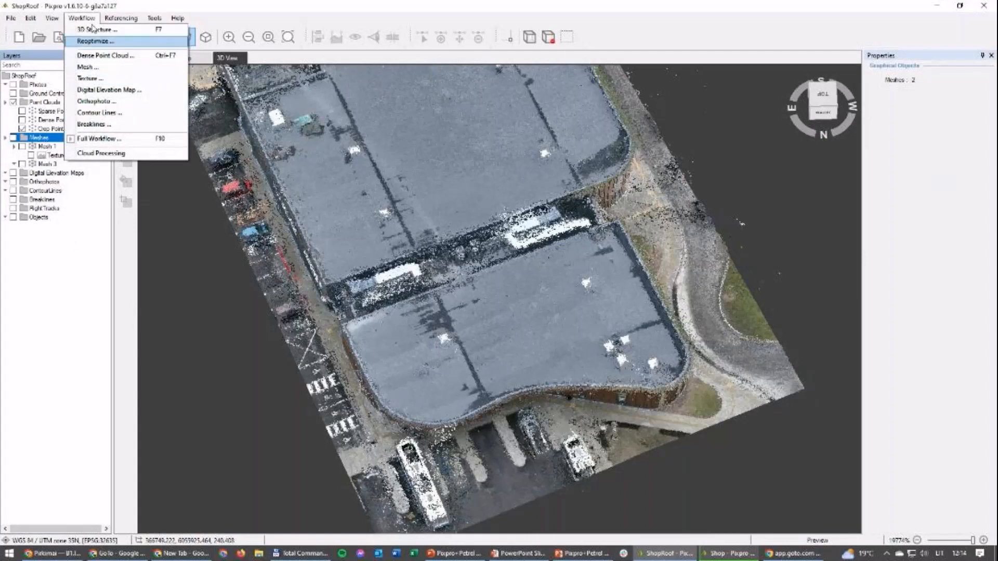
click(87, 67)
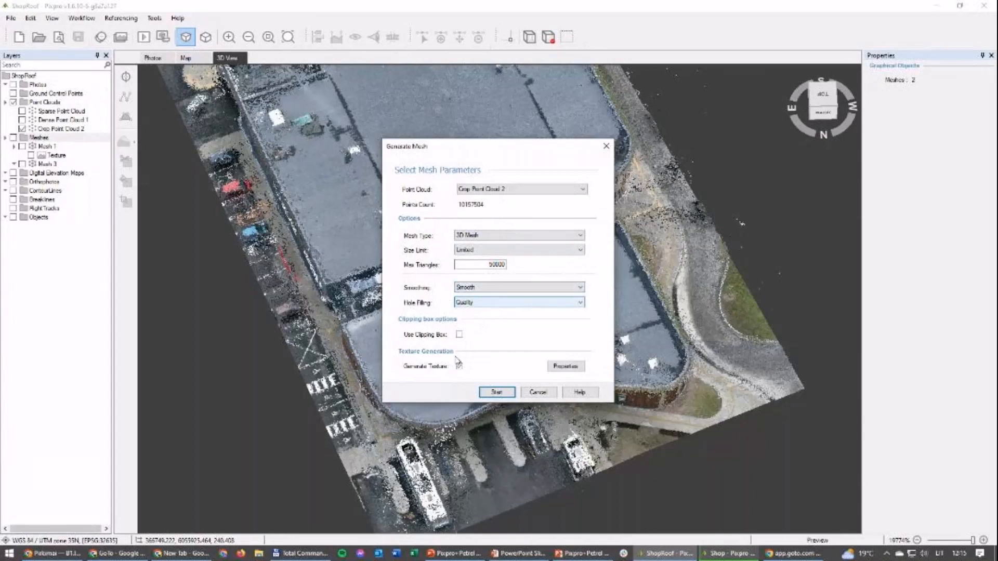
Step: Examine the texture size and texture atlas limit options for mesh generation, leaving both dialogs without generating a mesh
click(573, 368)
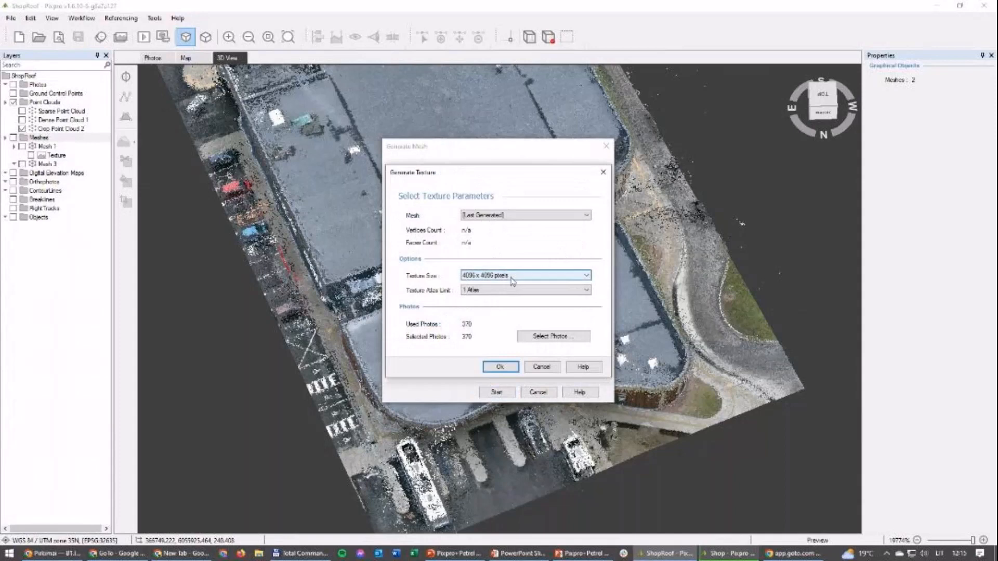
click(512, 278)
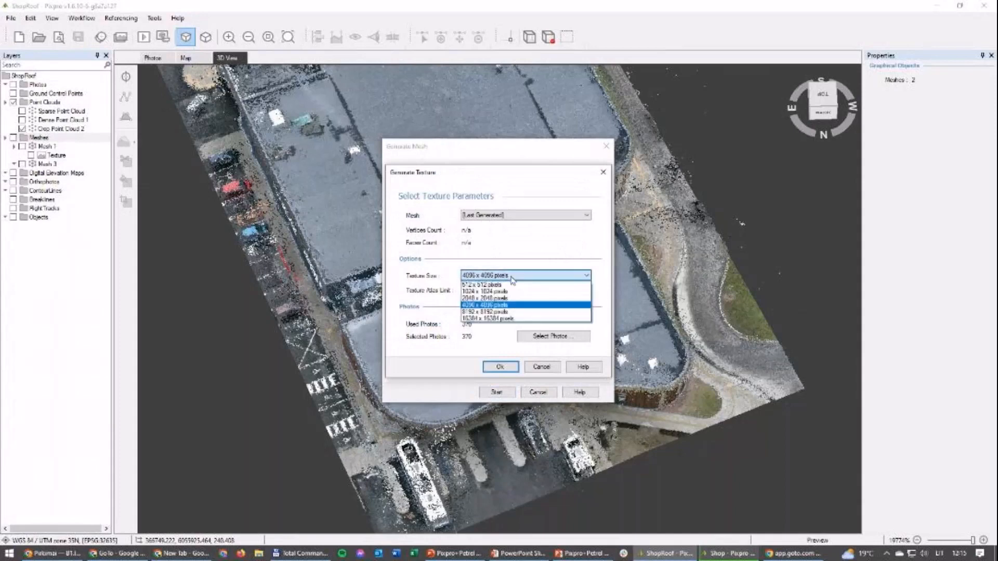
click(483, 306)
click(485, 290)
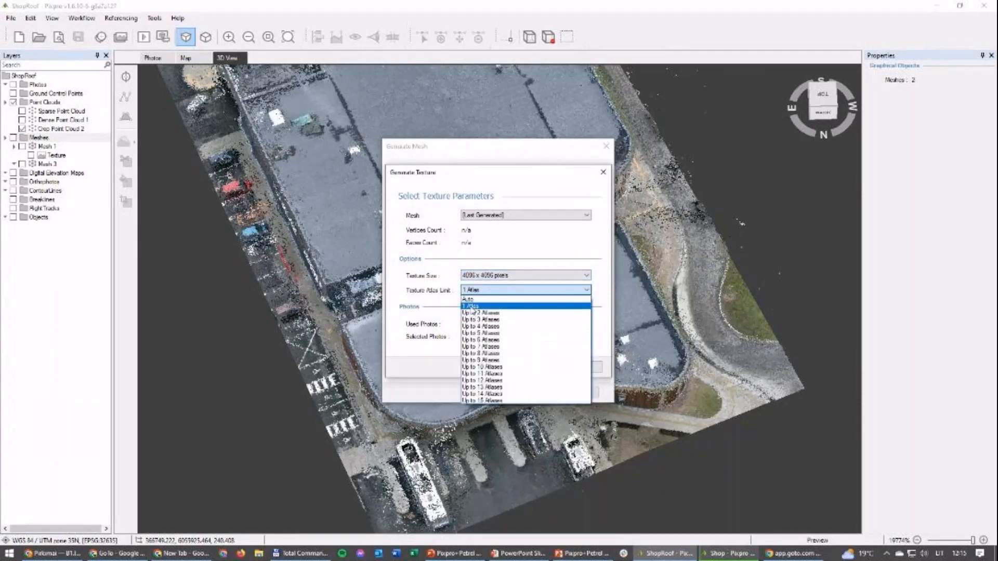
click(439, 301)
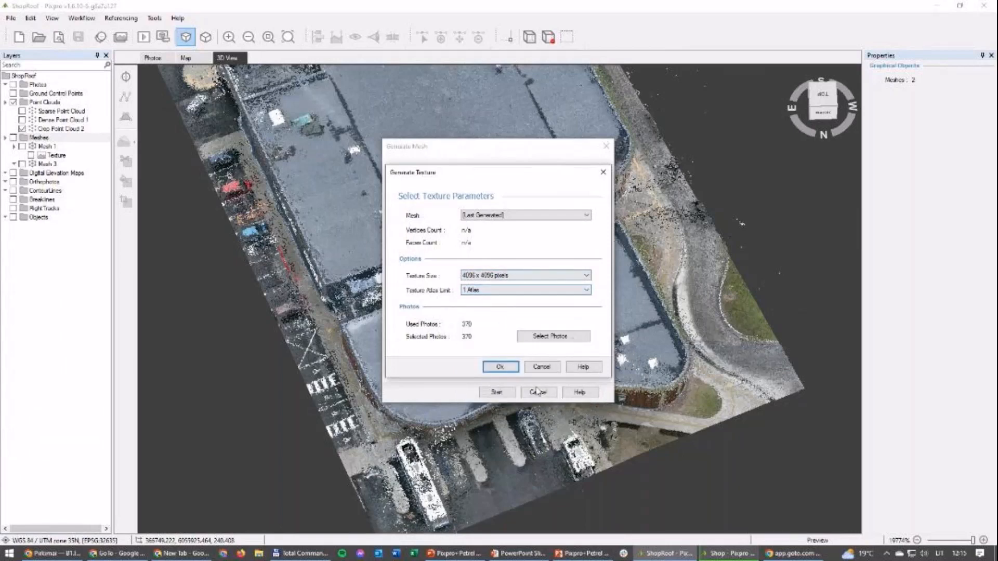
click(536, 369)
click(536, 368)
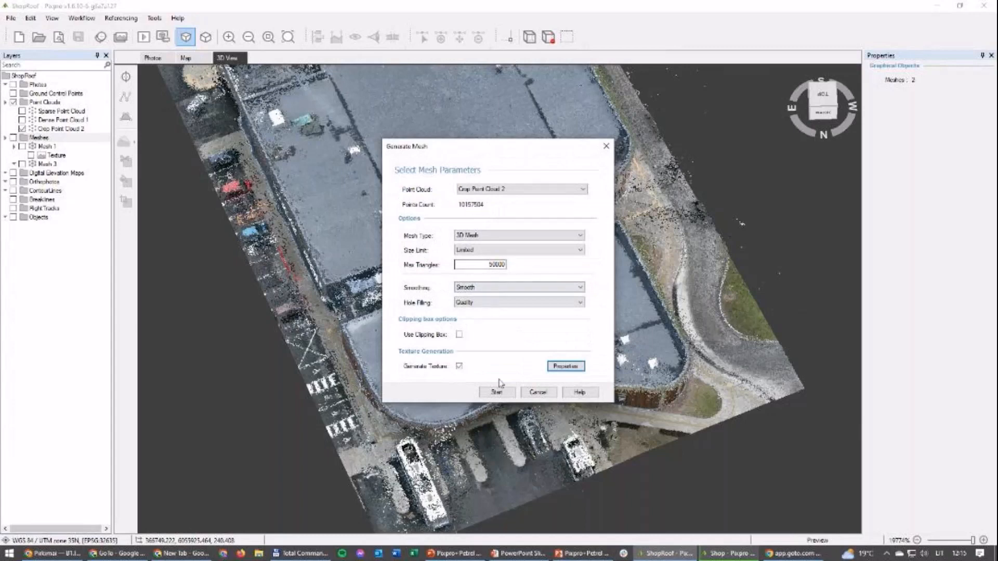
click(538, 393)
Step: Display Mesh 3 instead of Crop Point Cloud 2 and view the textured shop building from above
click(39, 137)
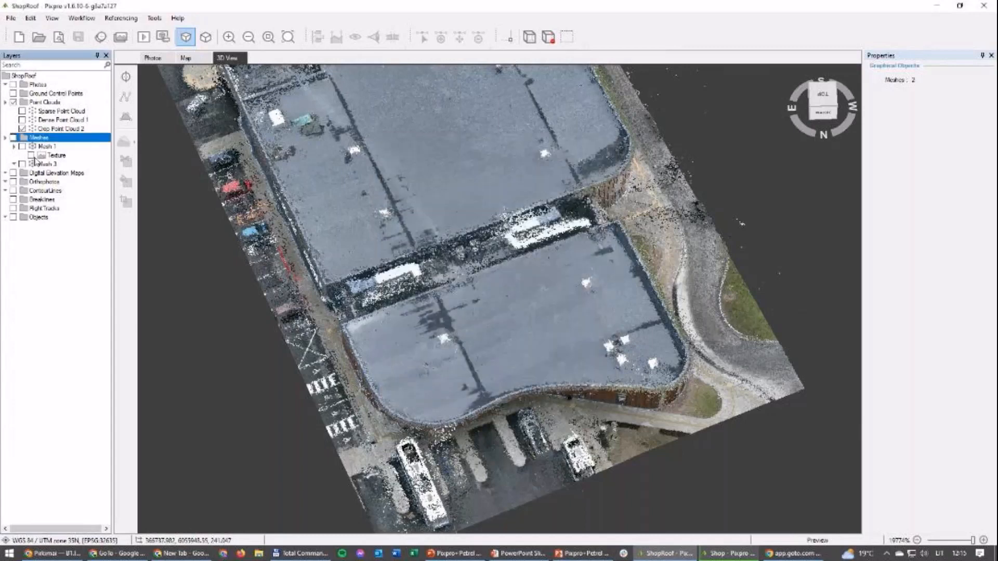
click(22, 163)
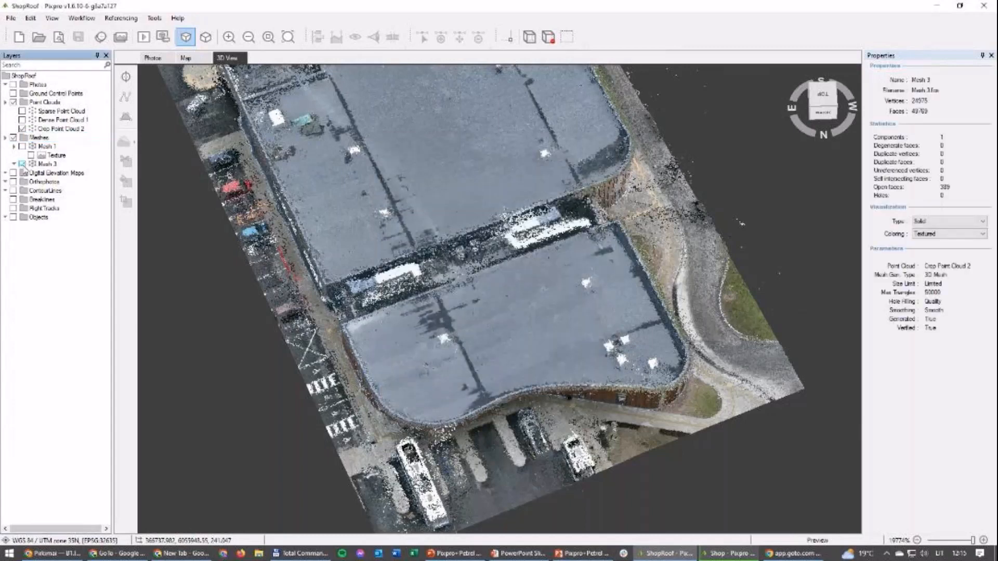
click(24, 128)
drag(338, 450, 477, 356)
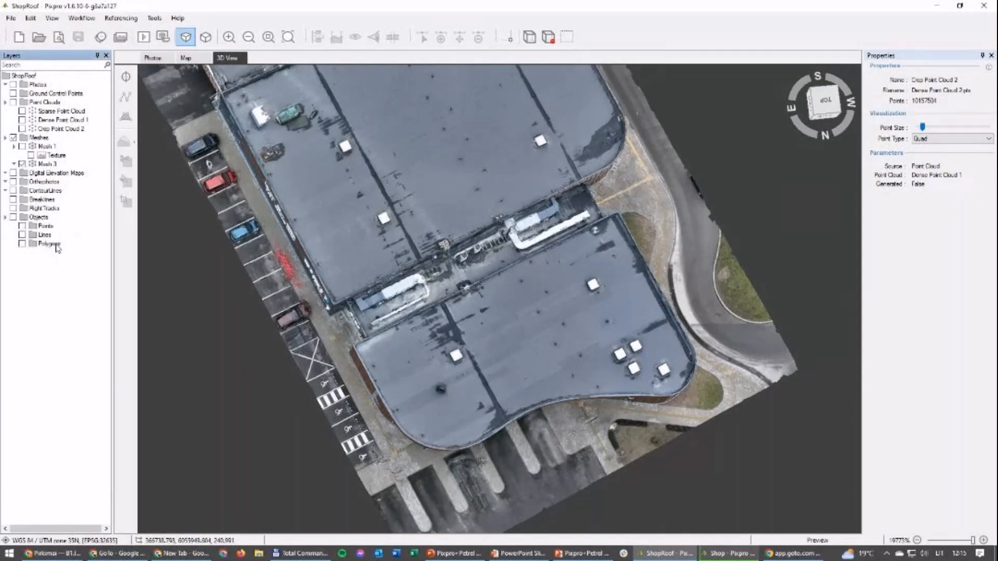
Step: Add a two-point line about 10 m long across the empty parking spaces between the blue car and the maroon car
click(44, 237)
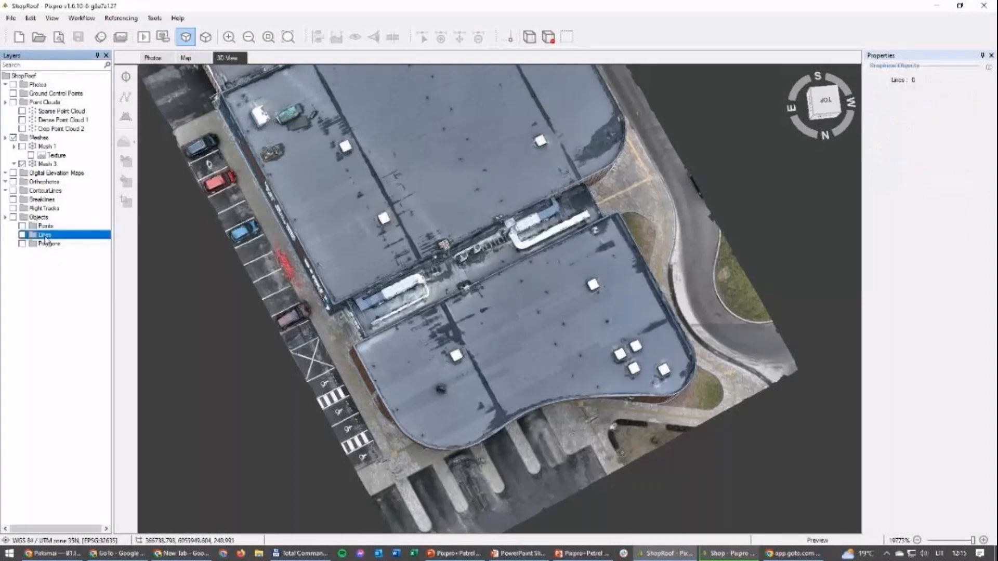
right_click(46, 238)
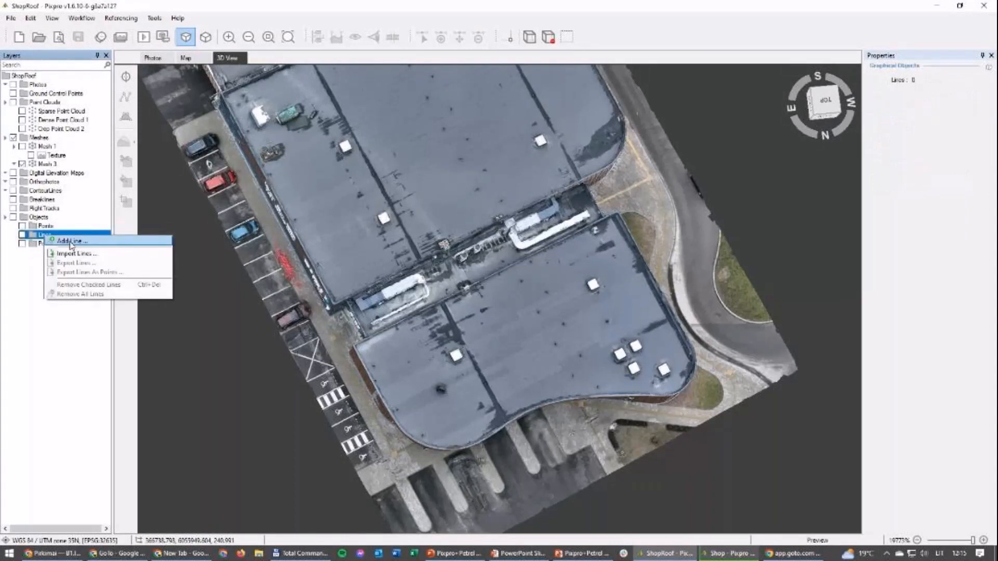
click(70, 242)
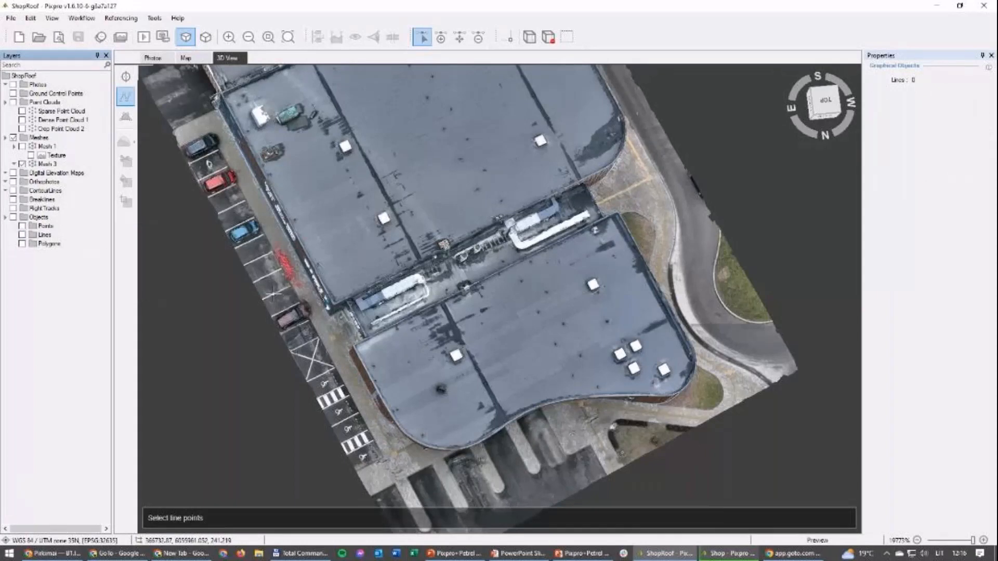
scroll(271, 294, up, 5)
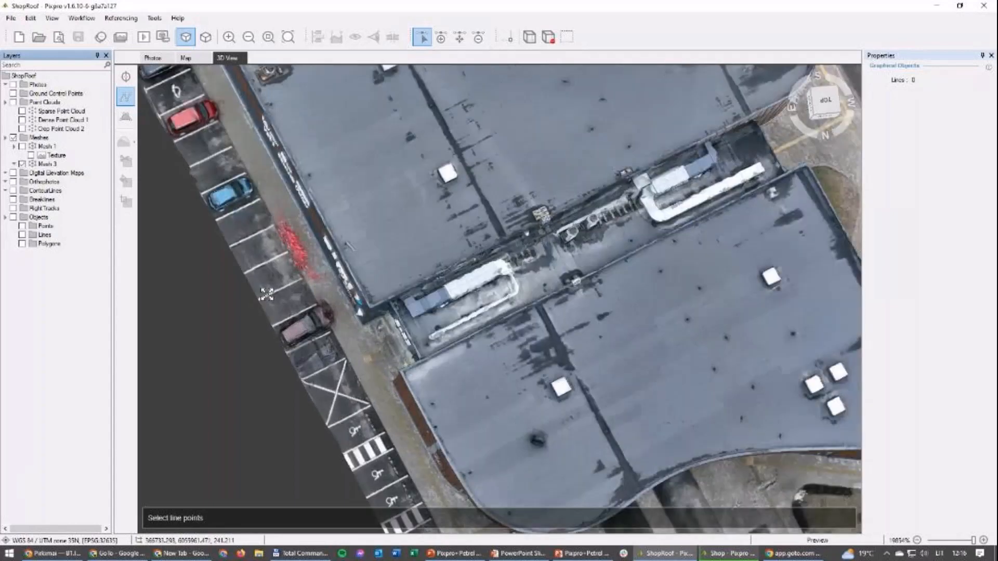
scroll(266, 294, up, 1)
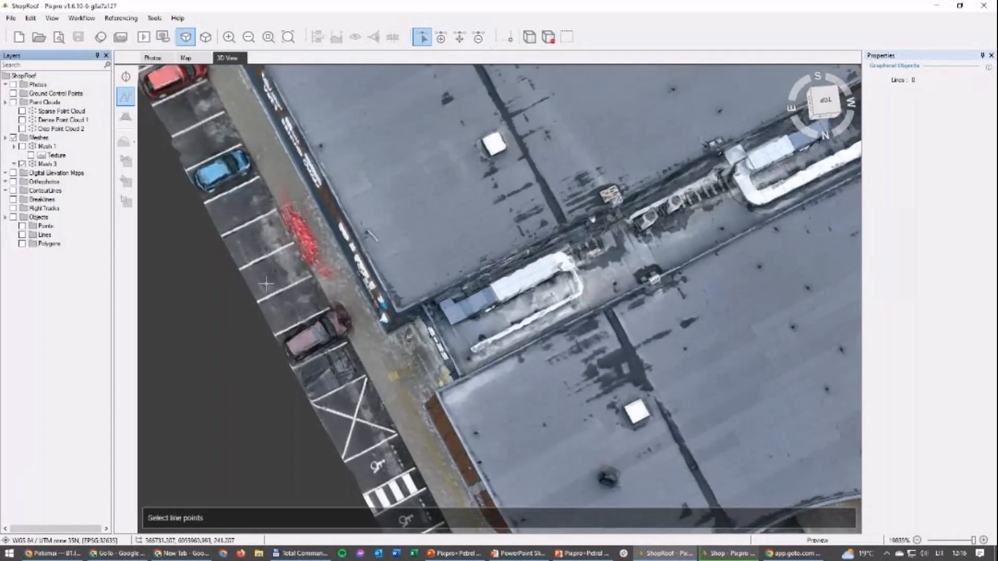
click(292, 326)
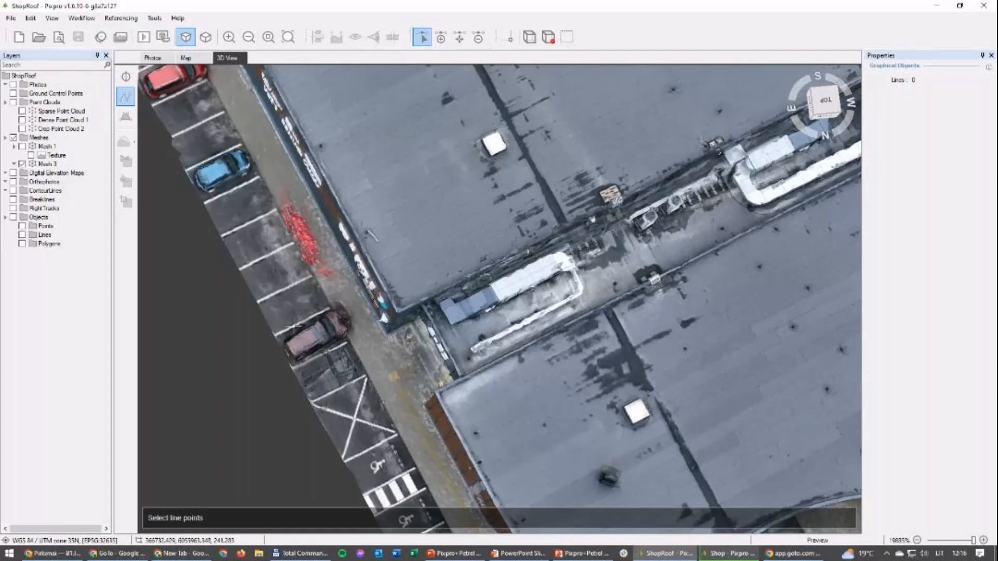
double_click(220, 193)
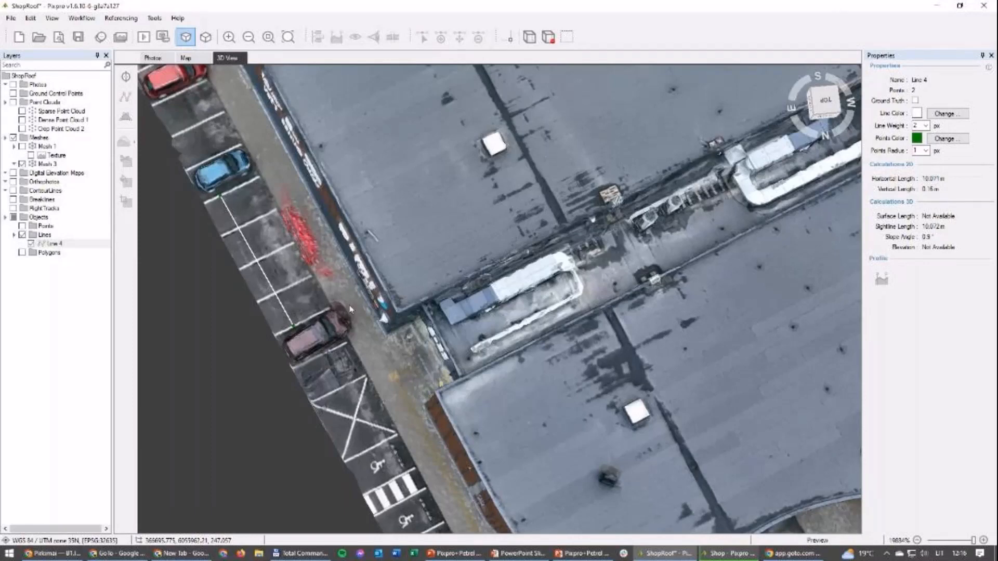
Step: Examine the line's end beside the maroon car and the textured shop mesh from above and at an angle
scroll(299, 333, up, 3)
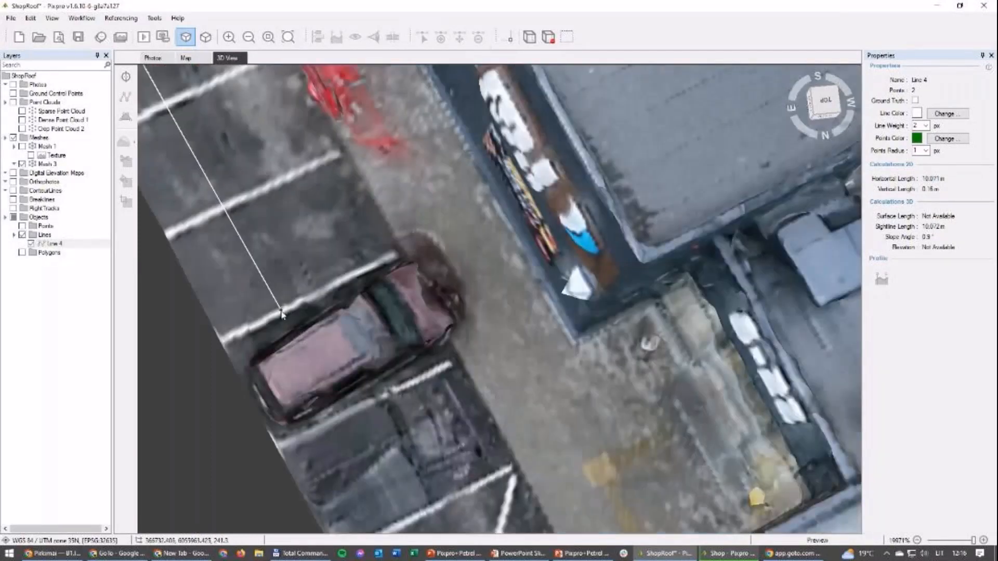
scroll(324, 284, down, 2)
scroll(324, 285, down, 1)
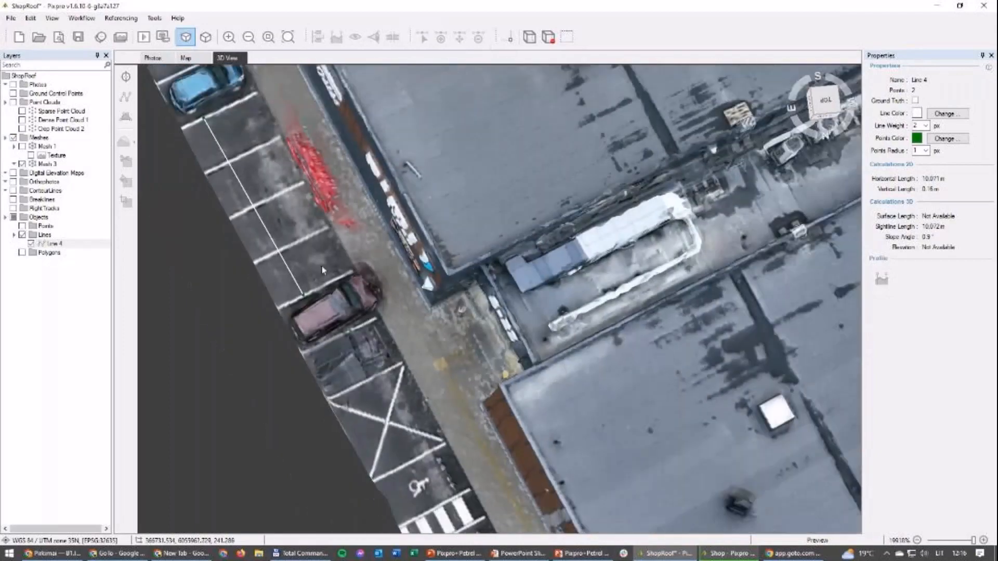
scroll(346, 302, down, 3)
scroll(439, 305, up, 1)
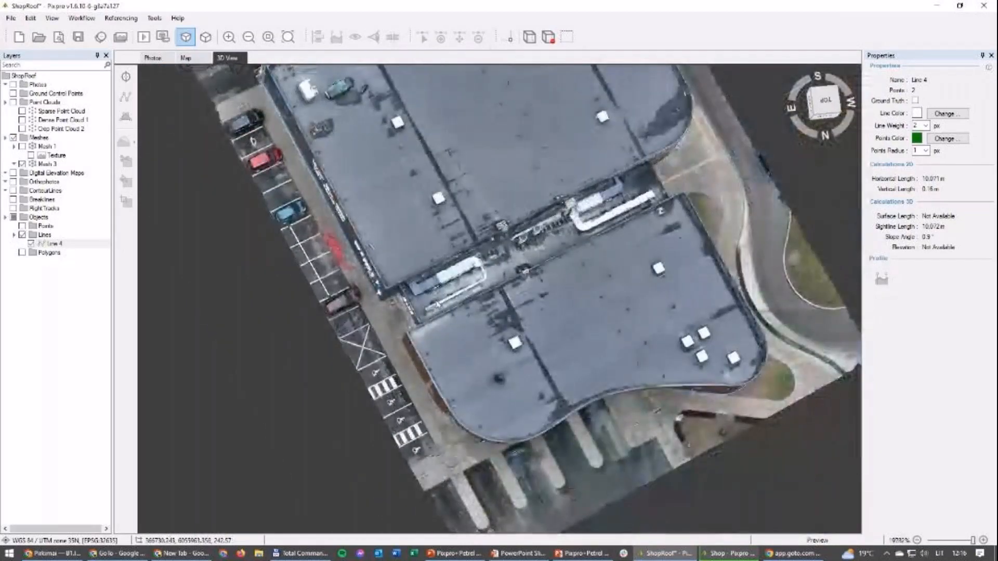
right_drag(438, 304, 455, 389)
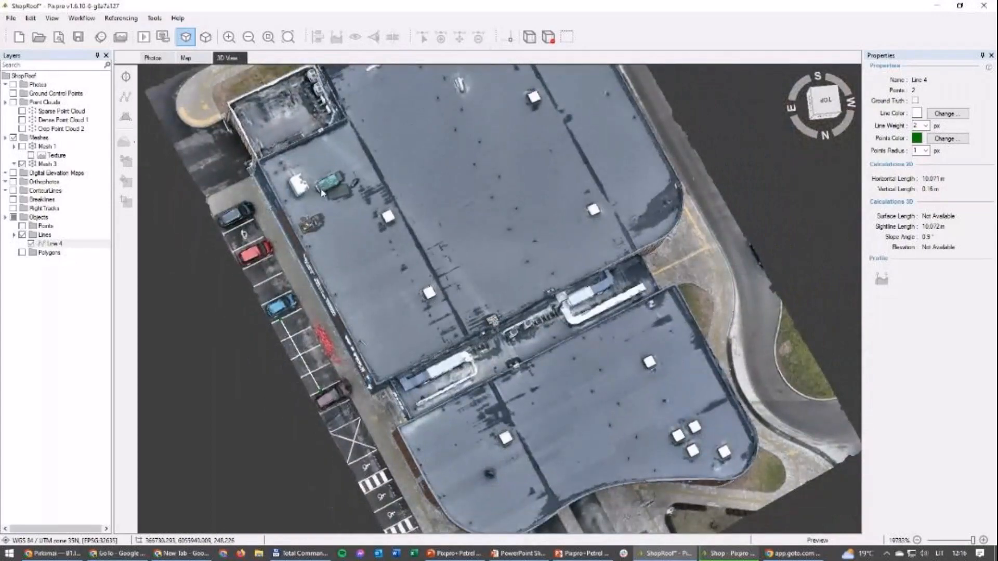
drag(391, 264, 376, 261)
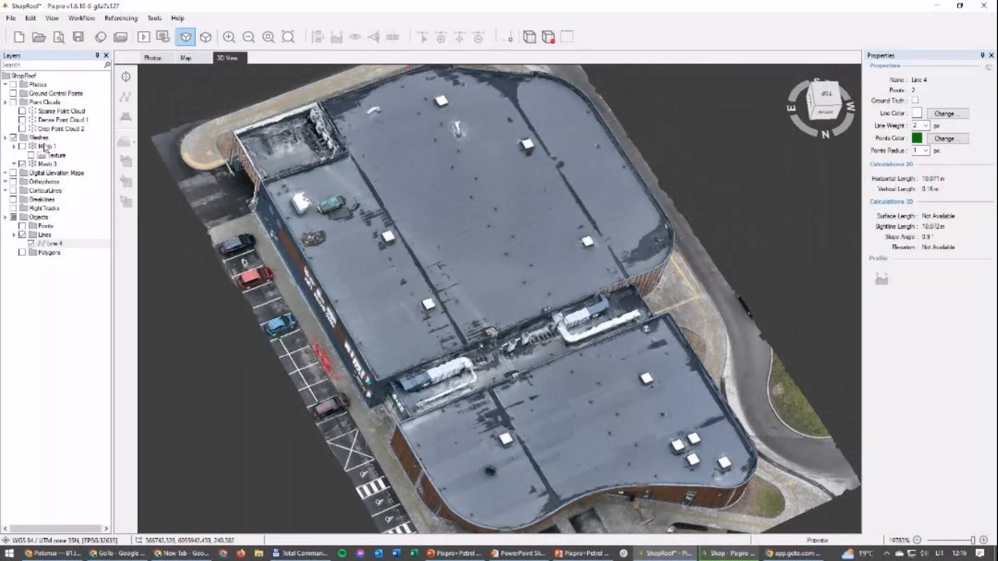
Step: Start exporting Mesh 3 as the Wavefront OBJ file Mesh 3.obj in the ShopRoof folder, replacing the existing file
click(14, 164)
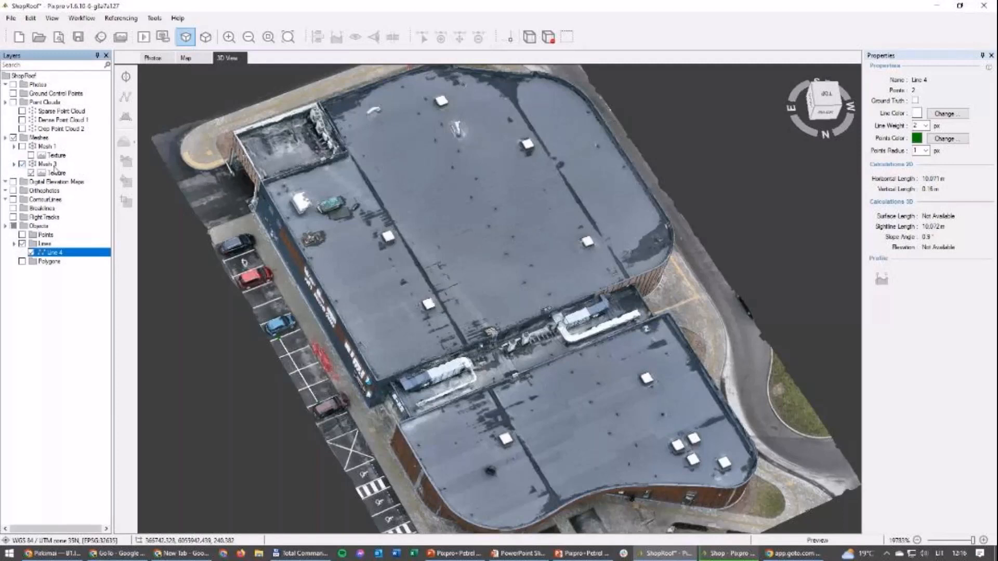
click(45, 165)
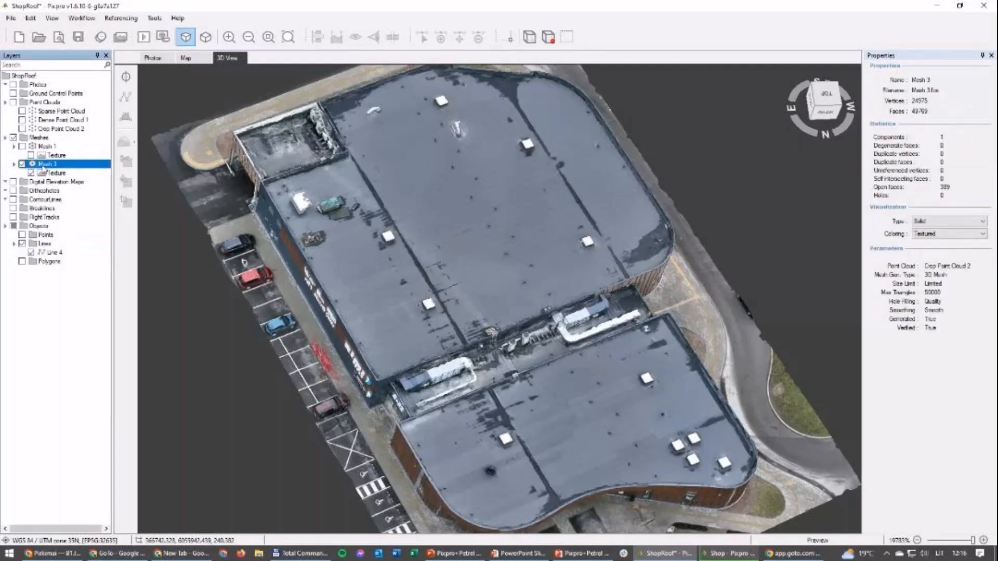
right_click(44, 169)
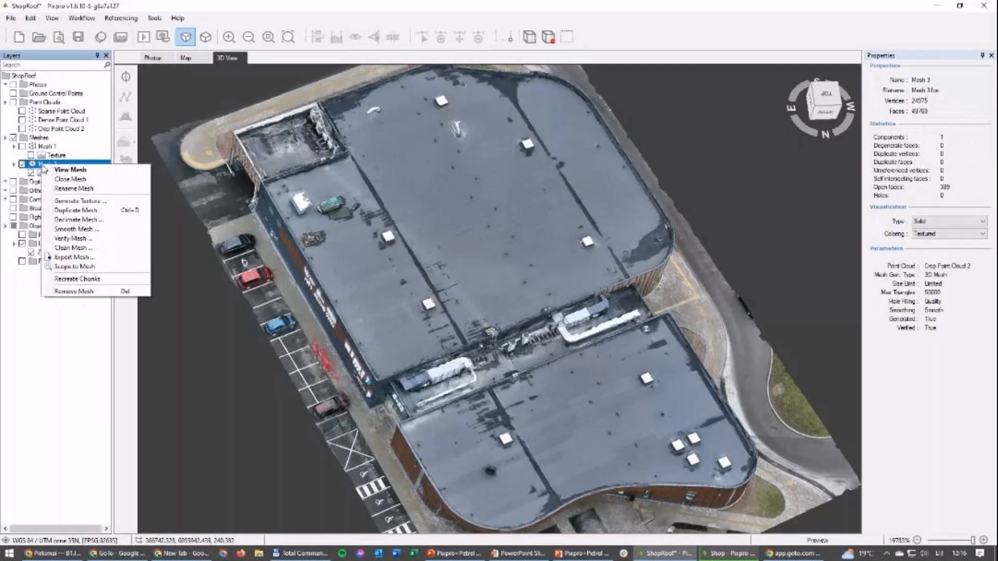
click(76, 257)
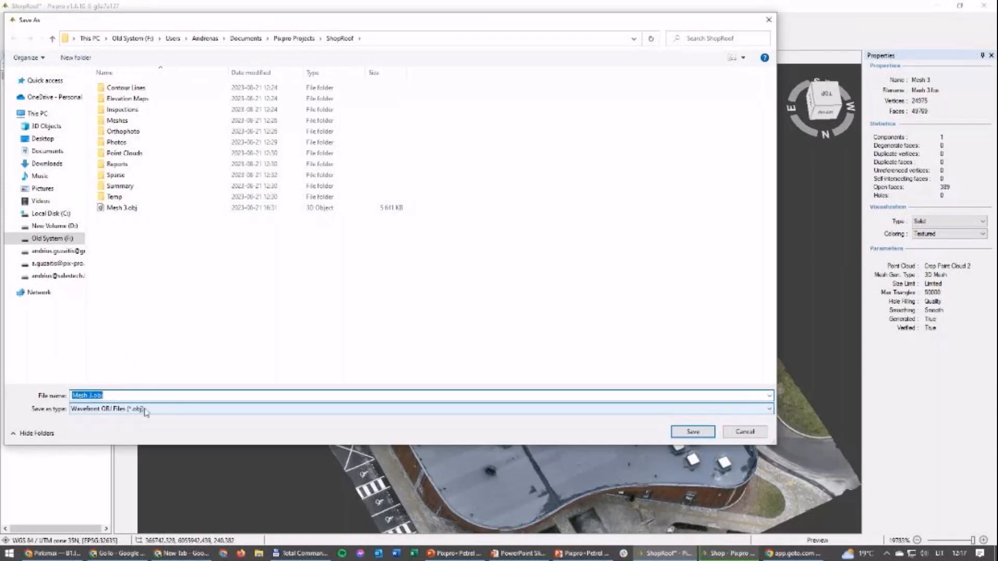
click(146, 411)
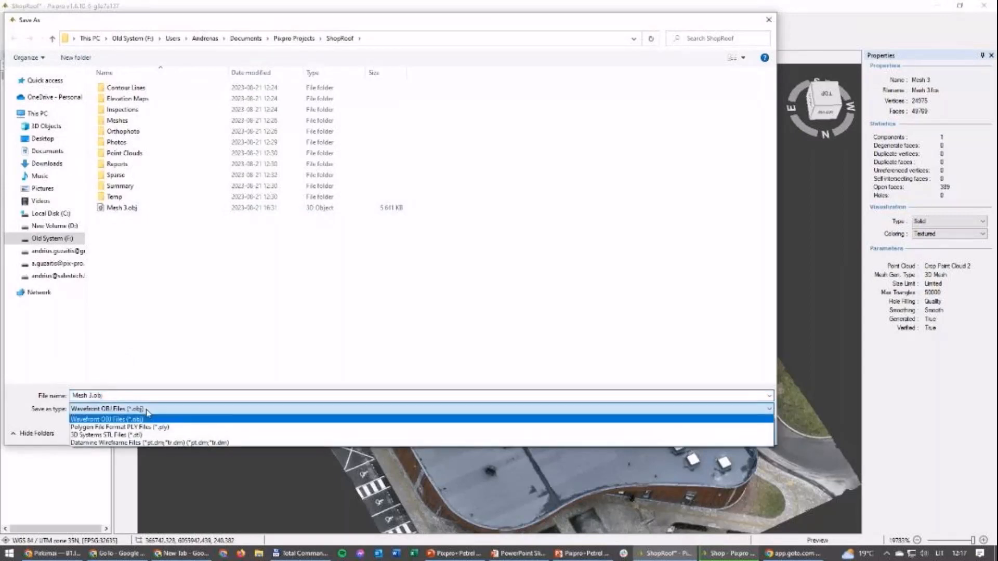
click(148, 413)
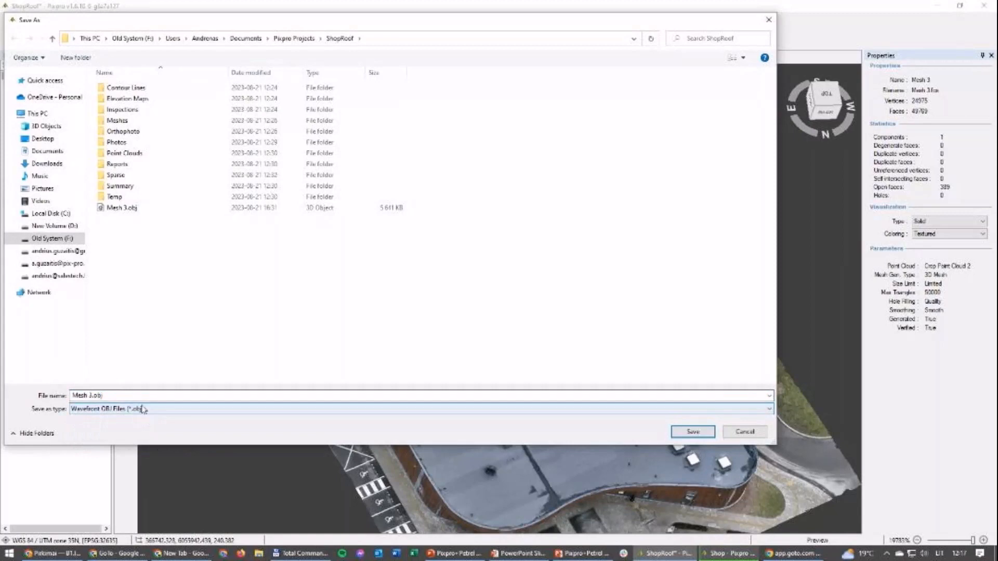
click(696, 438)
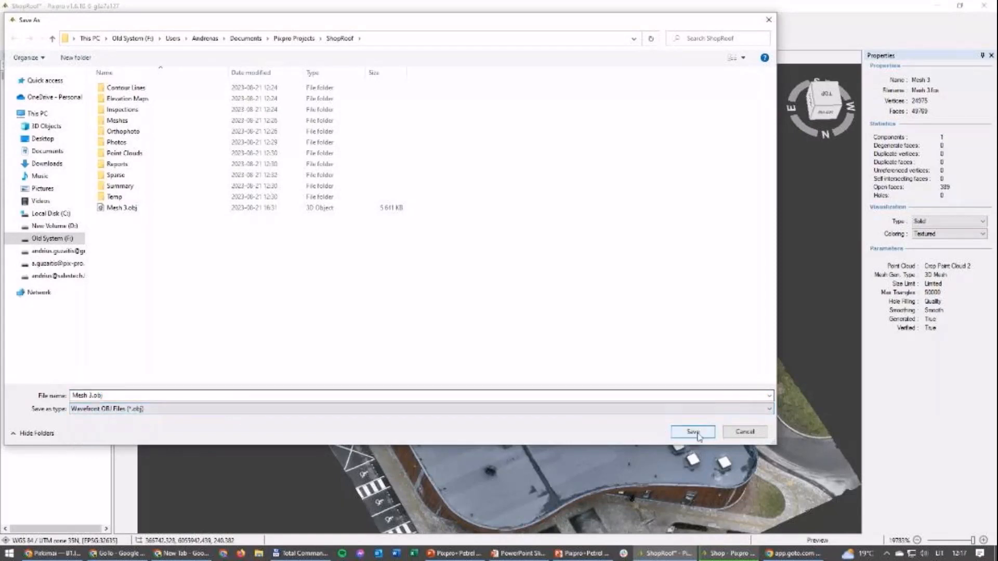
click(697, 433)
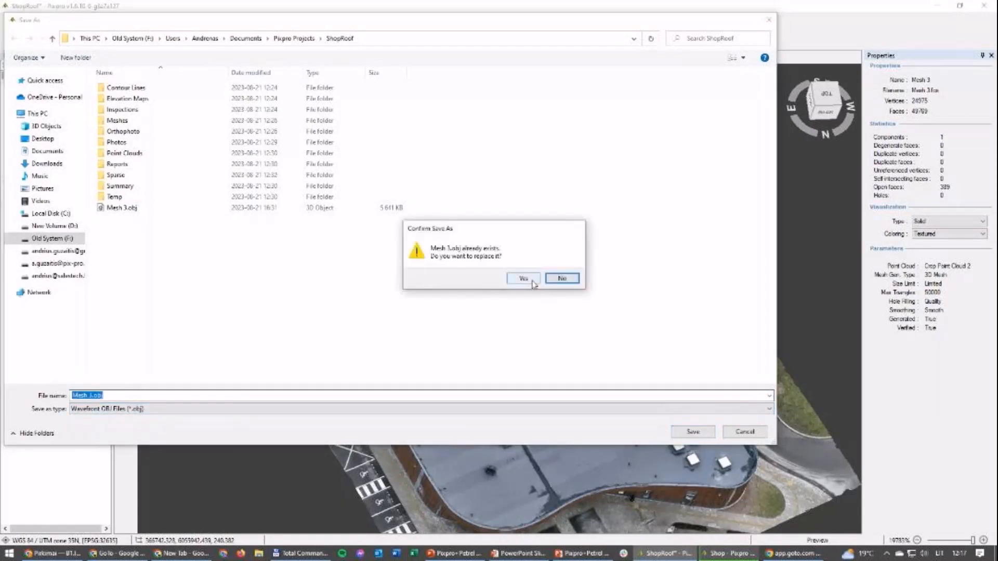
click(533, 283)
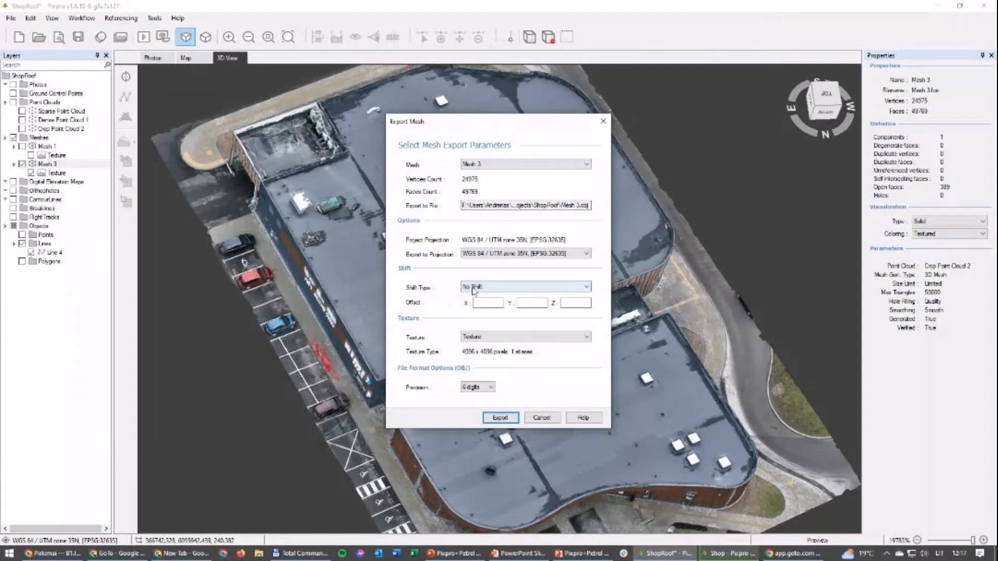
Step: Set the mesh export's shift type to Shift to Center (3D), keep the precision at 6 digits, and run the export
click(506, 288)
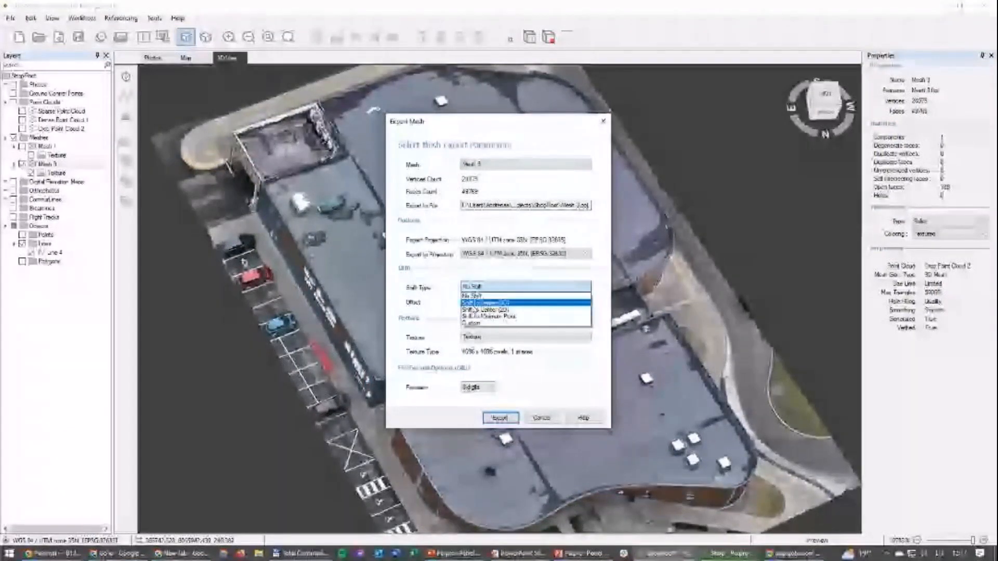
click(474, 303)
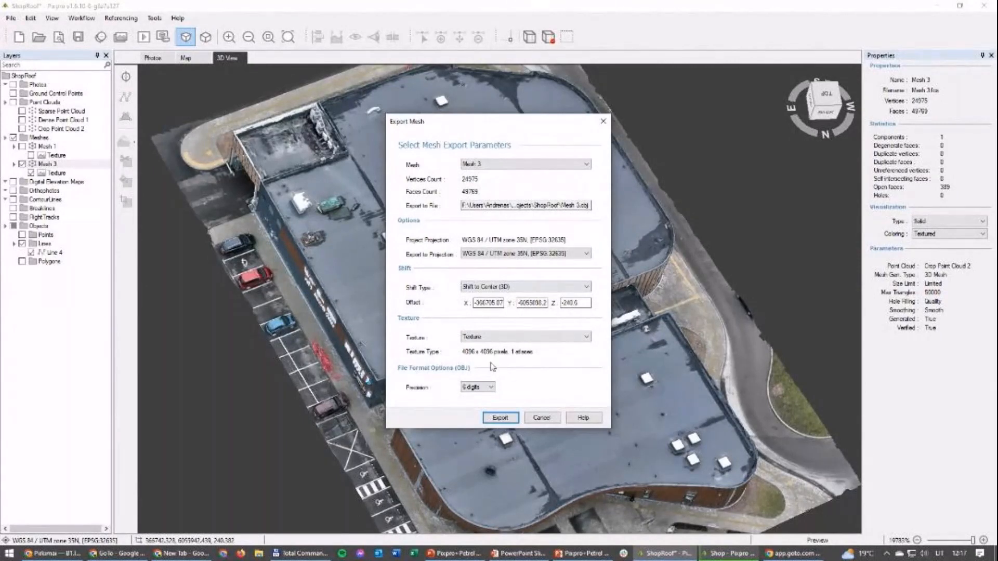
click(491, 390)
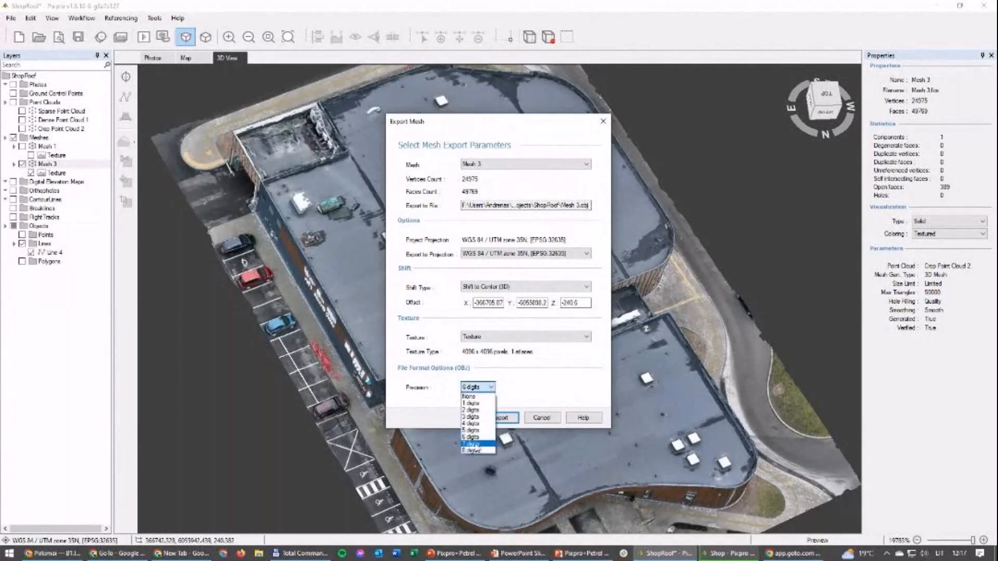
click(492, 390)
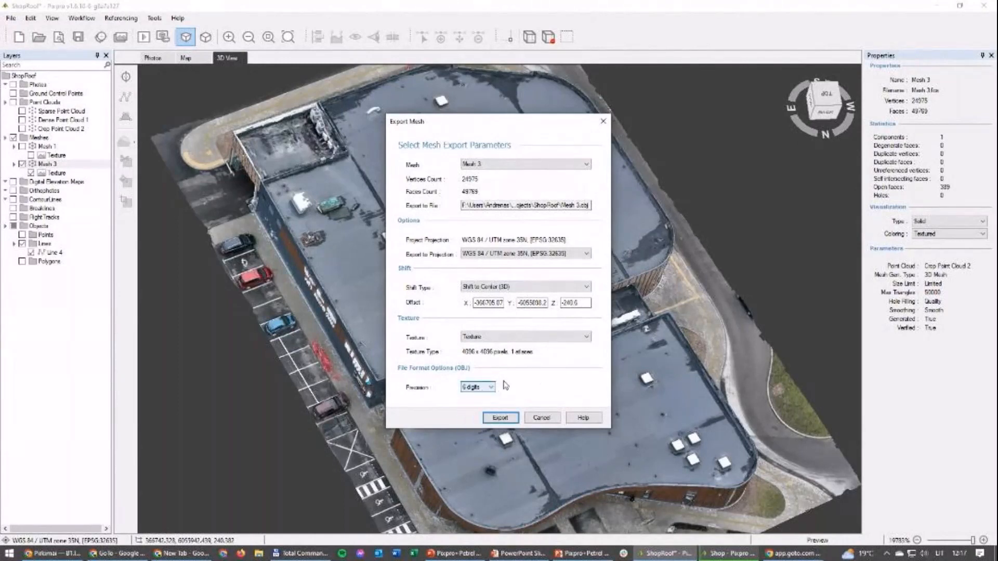
click(499, 419)
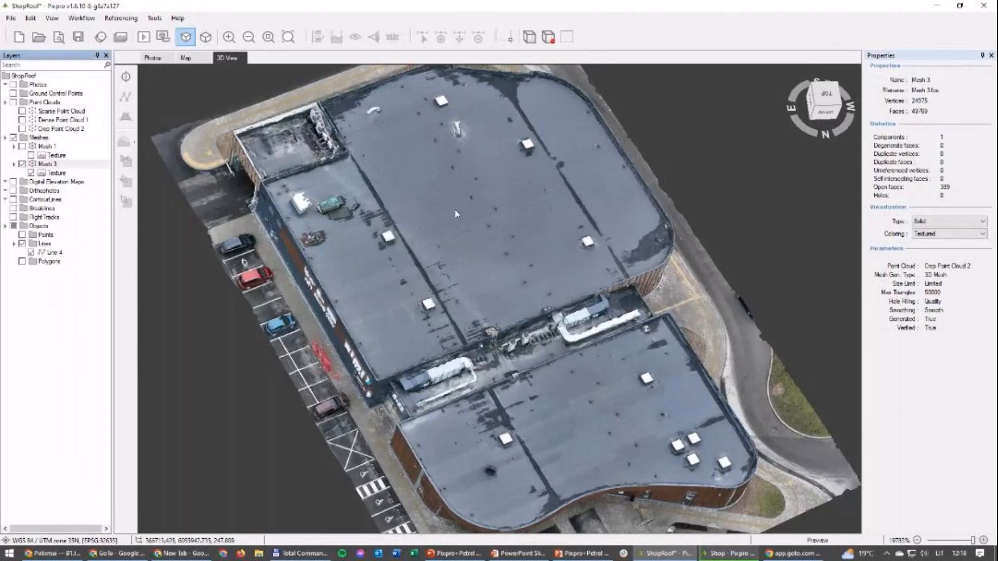
drag(278, 411, 267, 357)
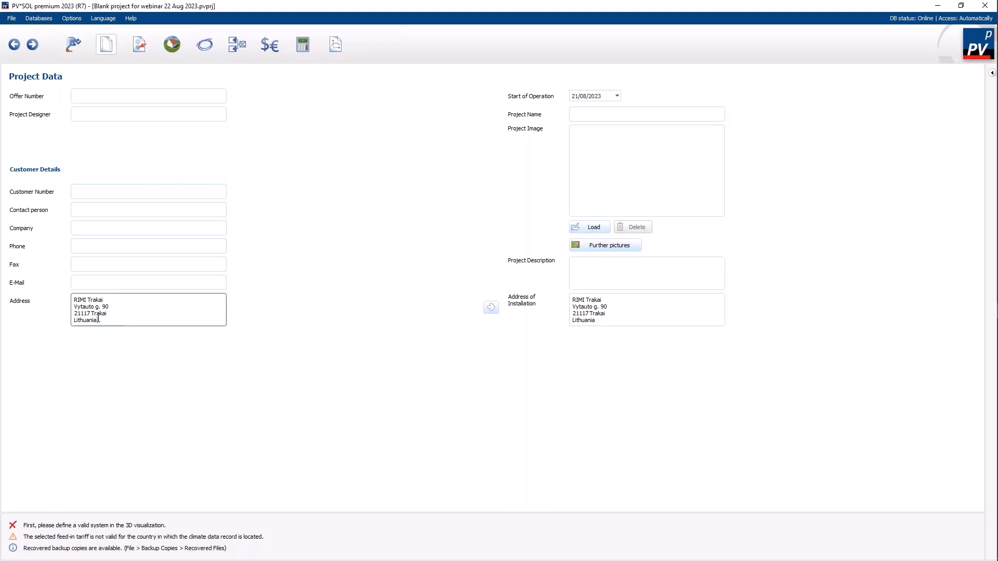
Step: In PV*SOL premium, check the customer address and the system and climate settings, and open the 3D visualization for editing
drag(98, 319, 79, 300)
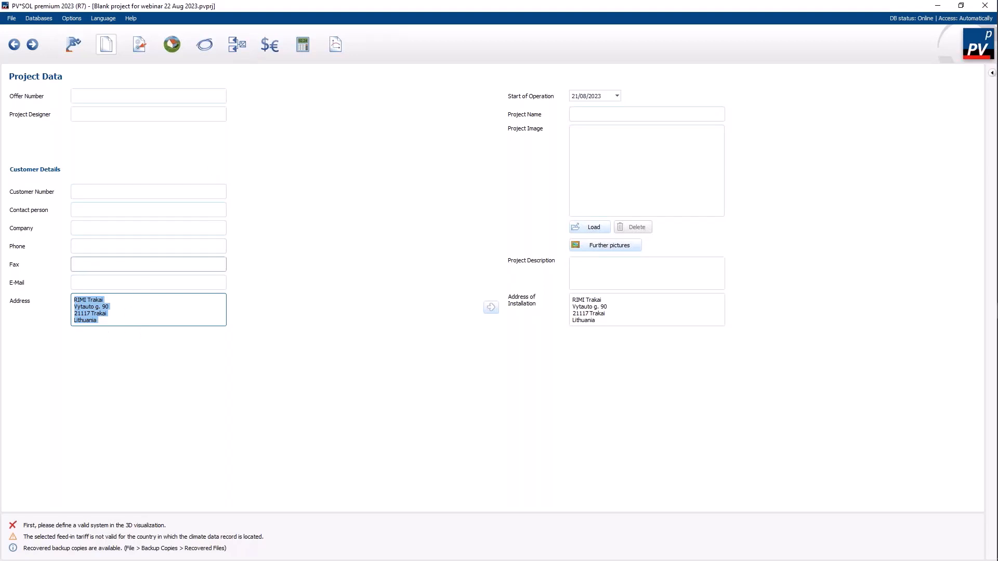
click(138, 45)
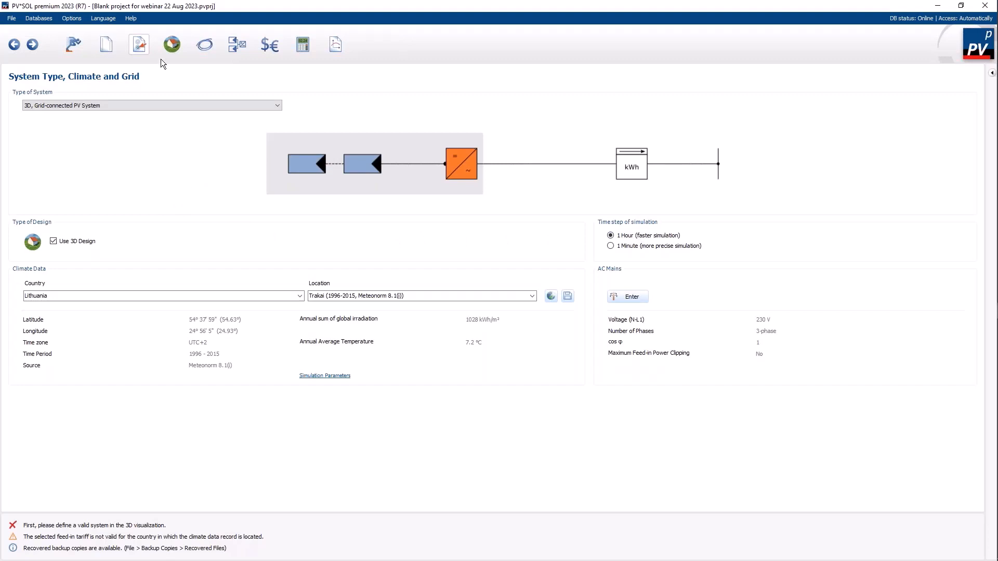
click(172, 44)
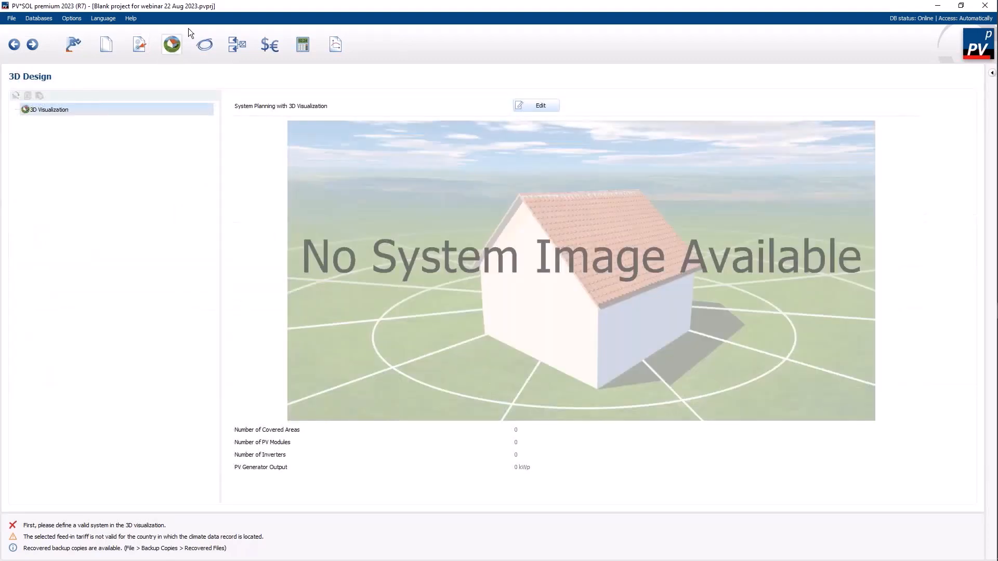
click(555, 108)
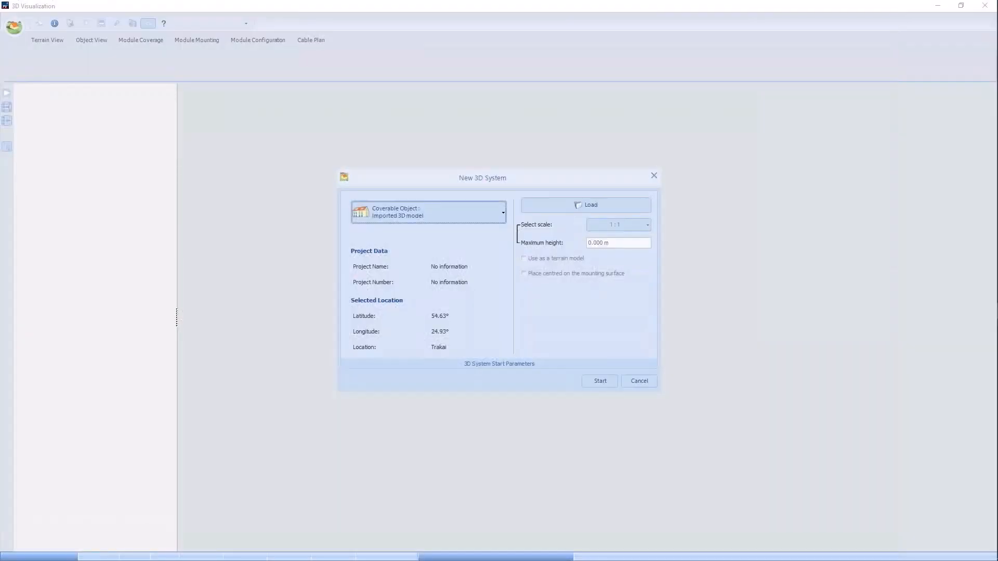
Step: Start a new 3D system from an imported 3D model, loading Shop Mesh 5 with scale.obj at 1:1 scale
click(501, 216)
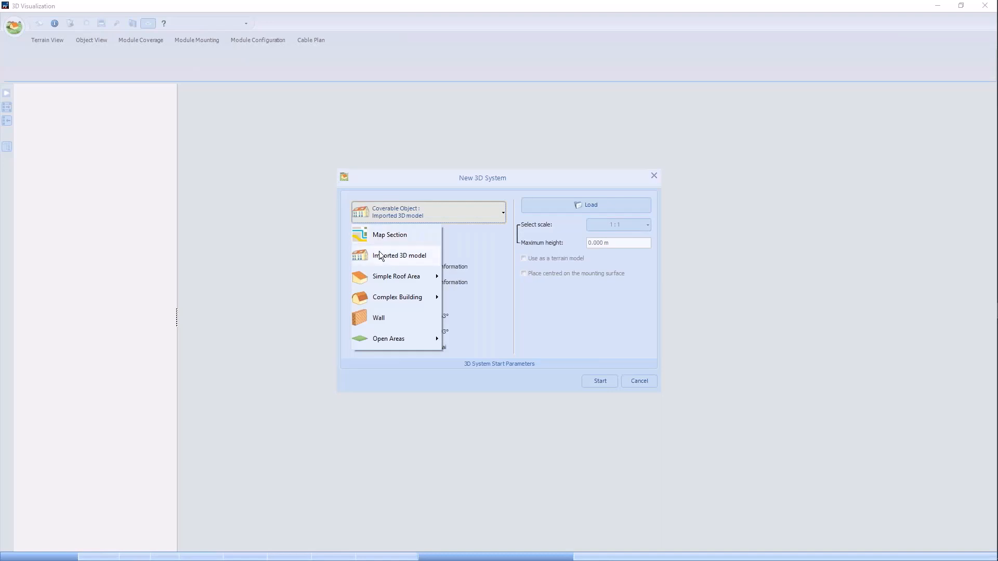
click(380, 255)
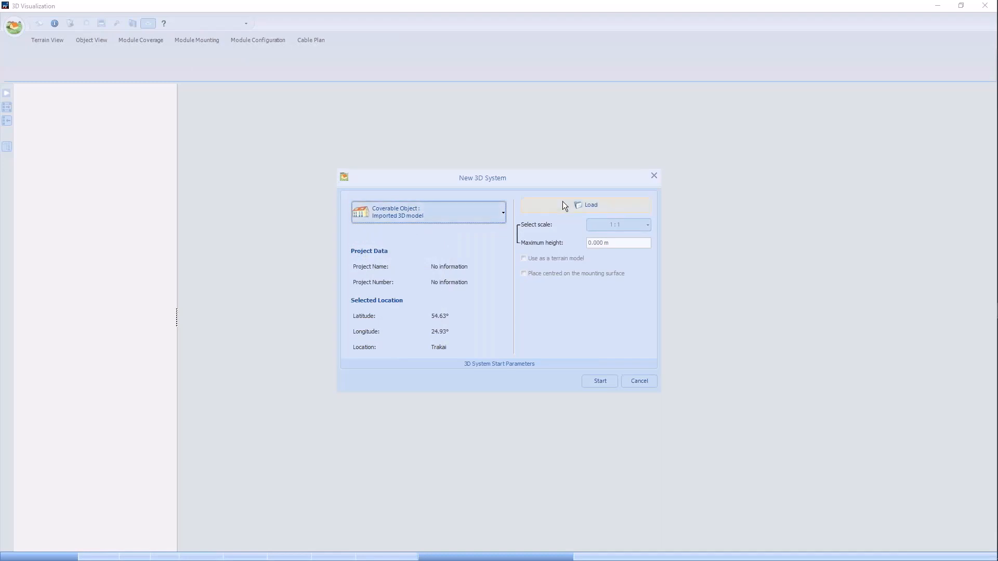
click(577, 205)
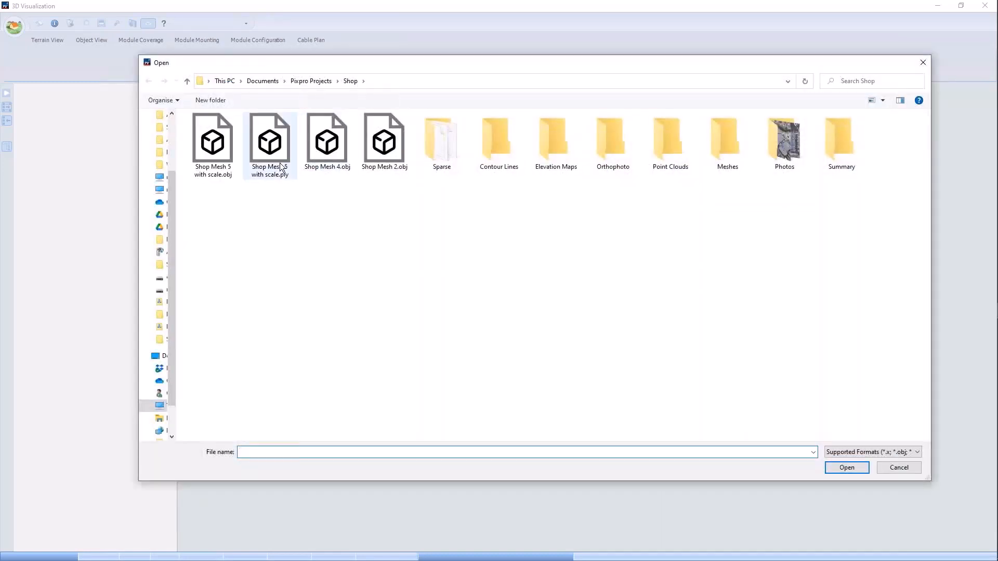
click(225, 144)
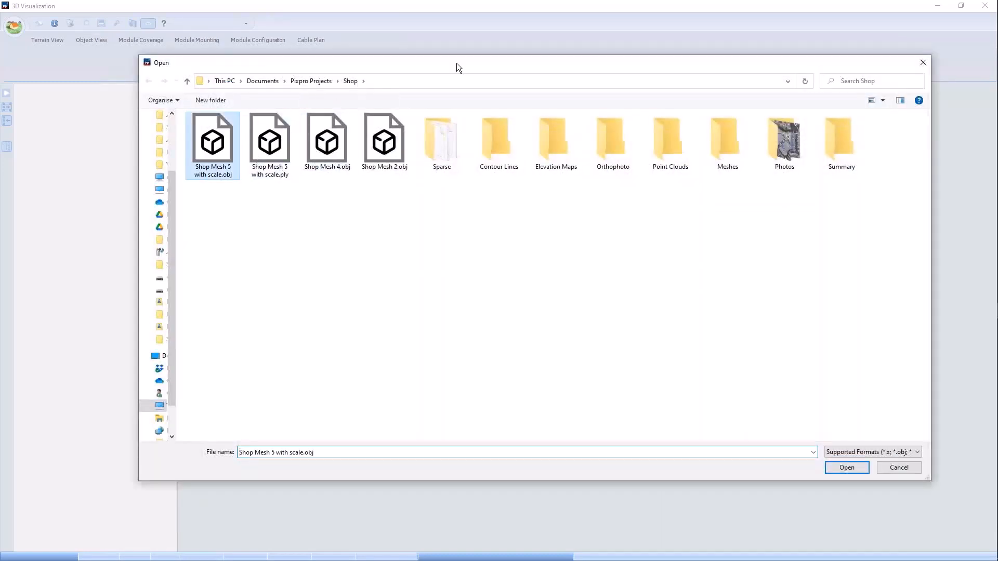
drag(495, 63, 388, 39)
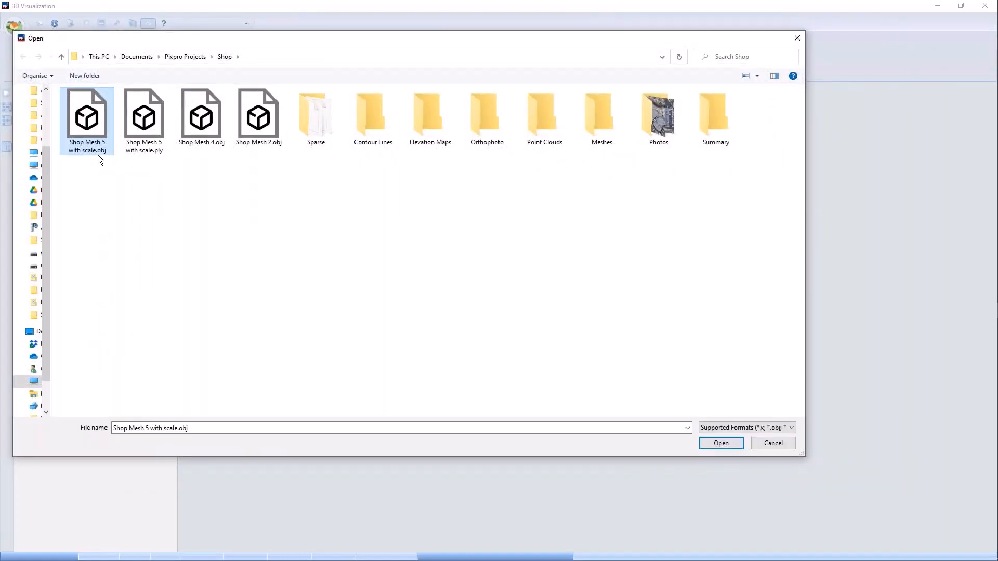
click(719, 447)
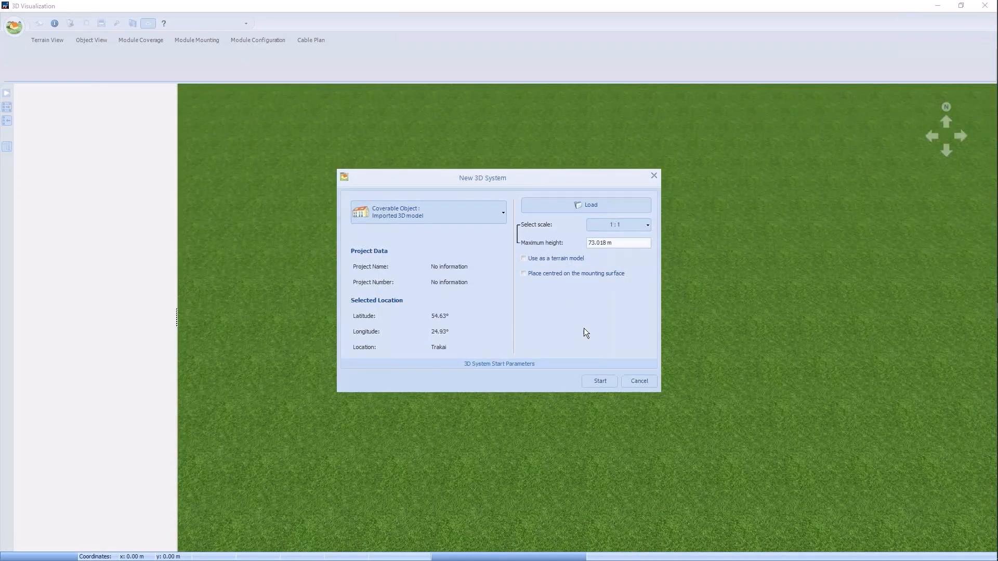
click(599, 384)
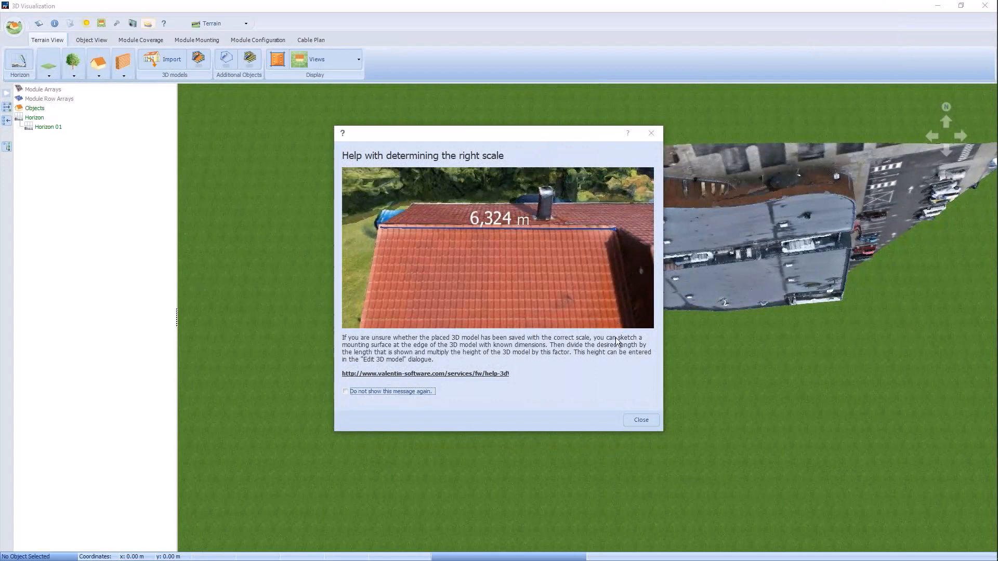
click(641, 419)
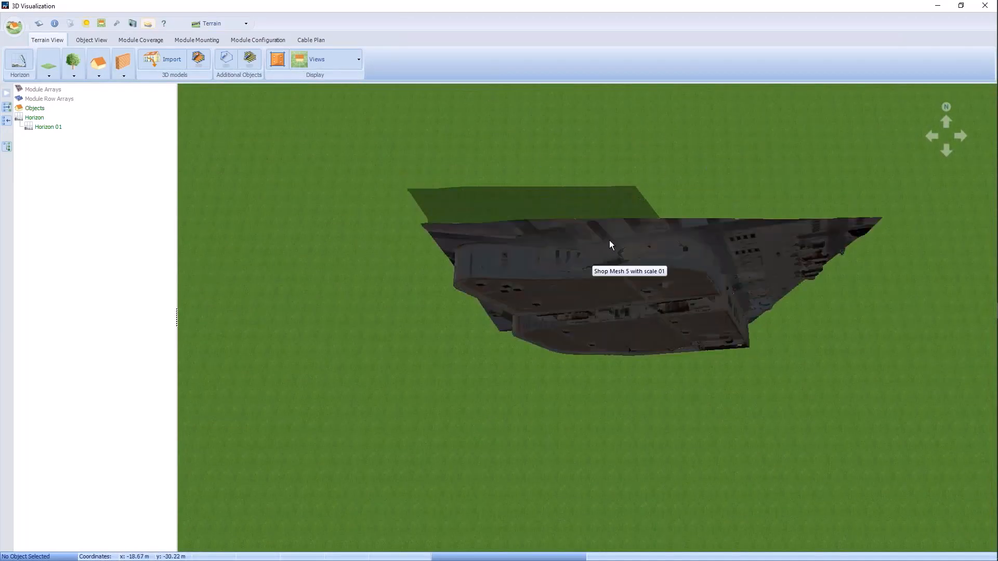
Step: Edit the imported shop mesh so that it is tilted backwards, with the roof facing up on the terrain
click(559, 255)
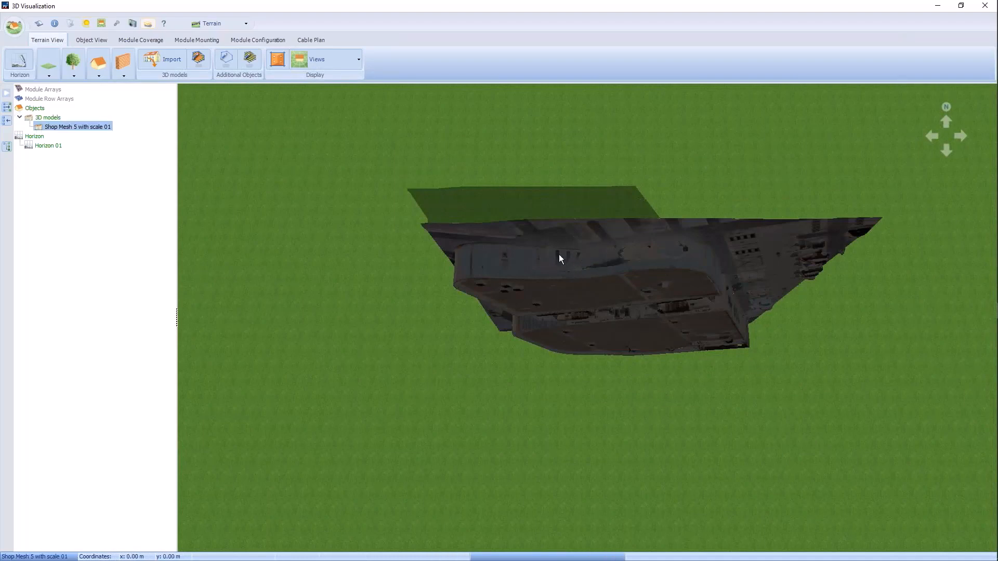
right_click(567, 263)
click(592, 298)
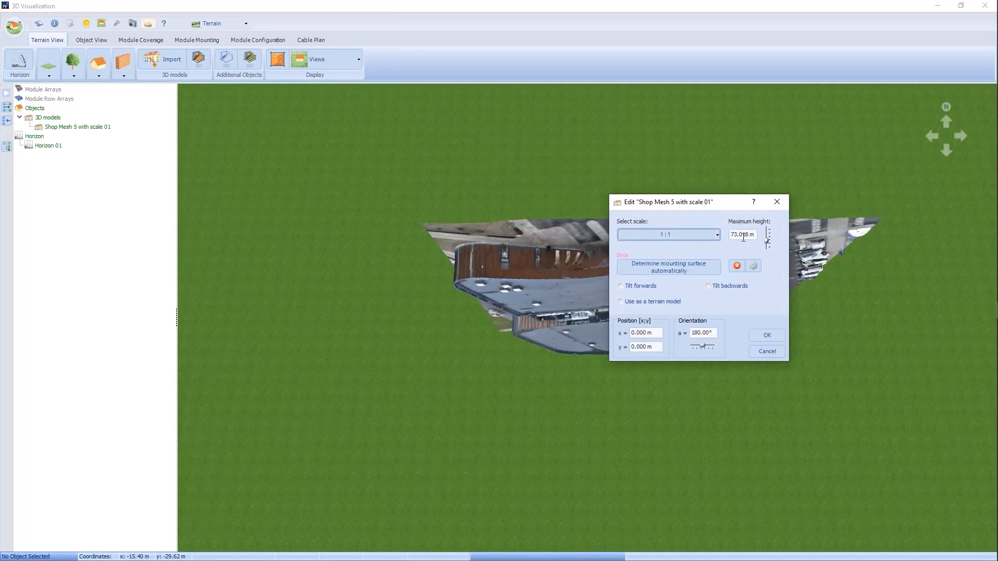
click(713, 288)
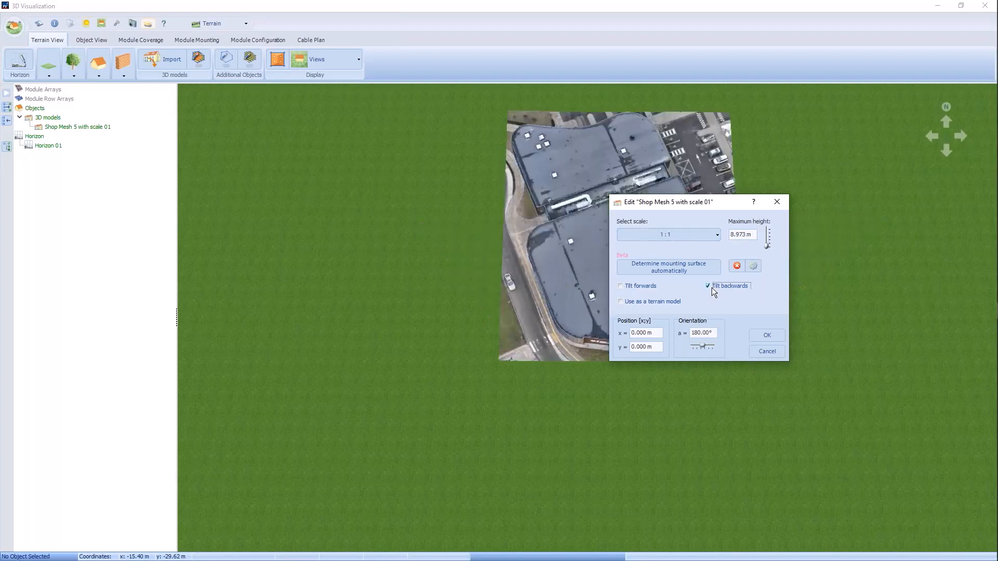
drag(738, 204, 389, 146)
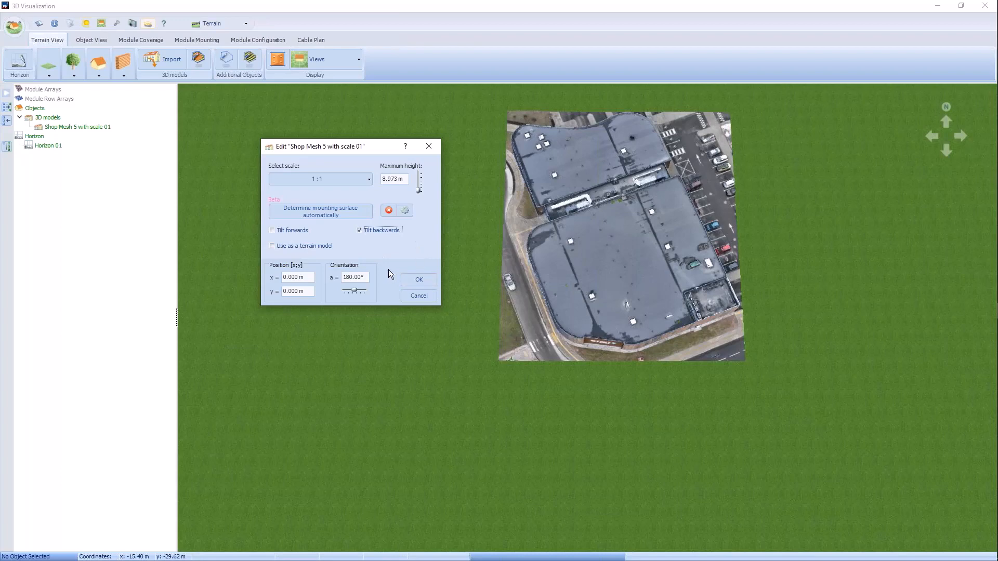
click(420, 280)
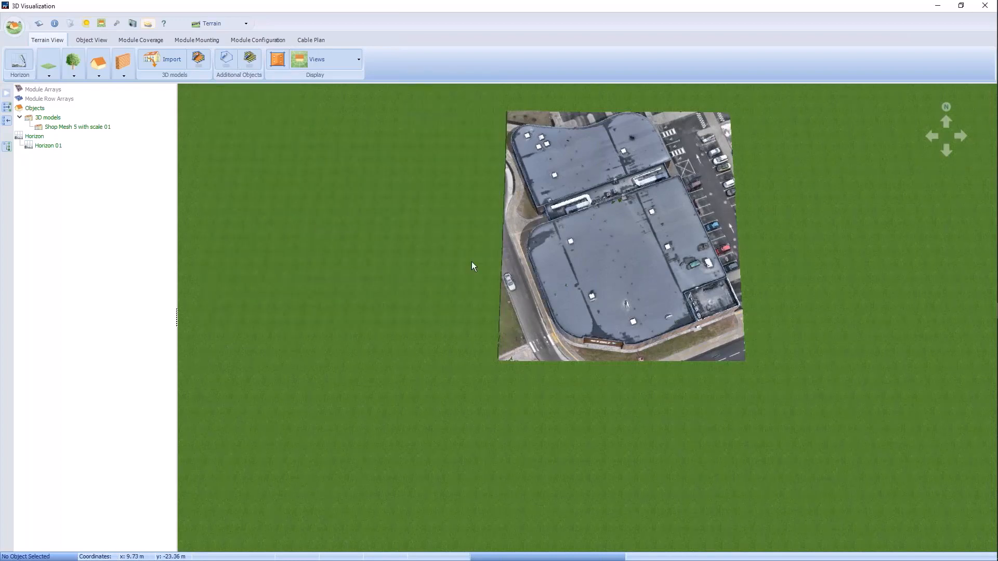
scroll(651, 157, up, 1)
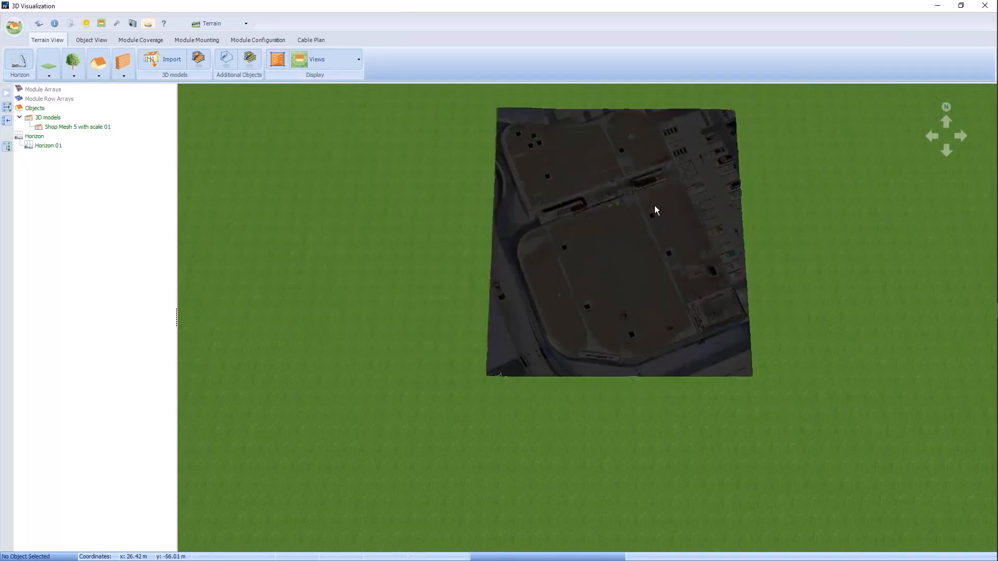
scroll(629, 175, up, 2)
scroll(629, 174, up, 3)
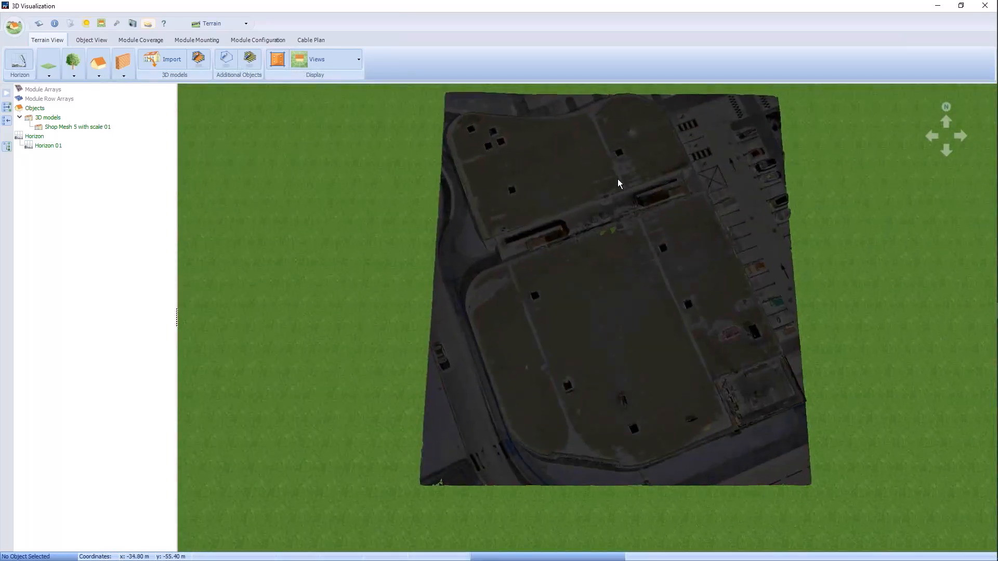
scroll(634, 306, down, 3)
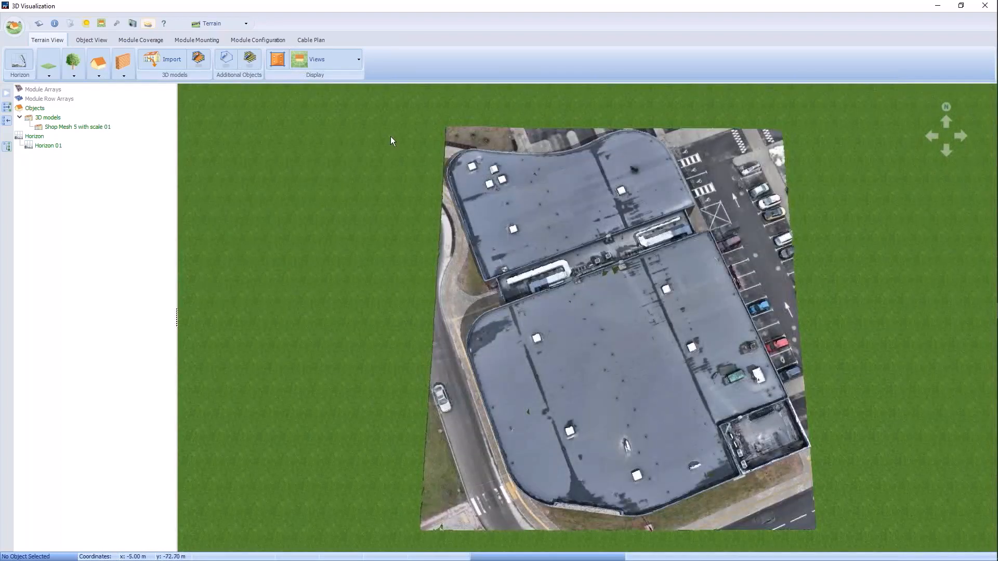
Step: Sketch a four-cornered mounting surface about 23.1 m by 28.6 m on the middle section of the larger roof
click(199, 65)
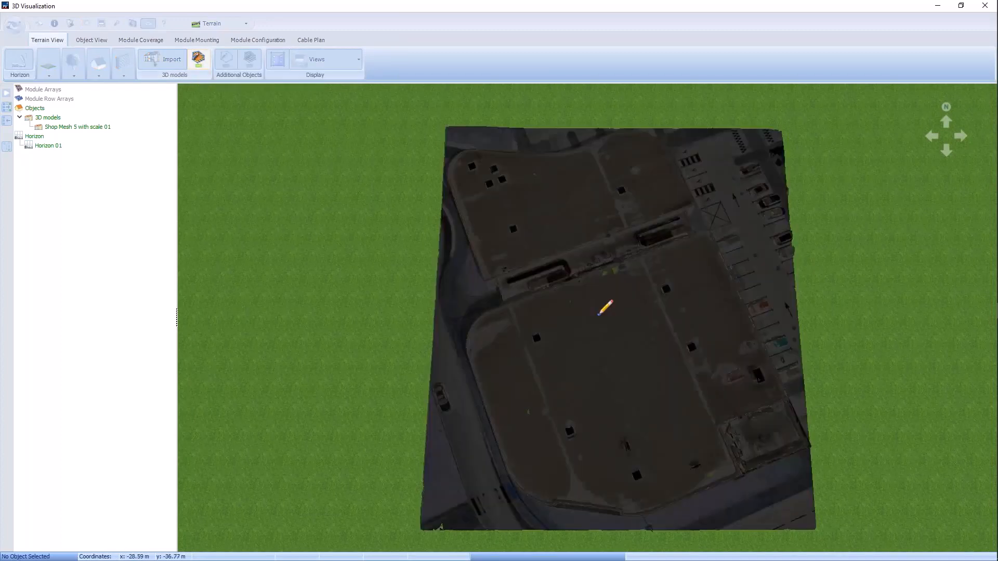
click(515, 308)
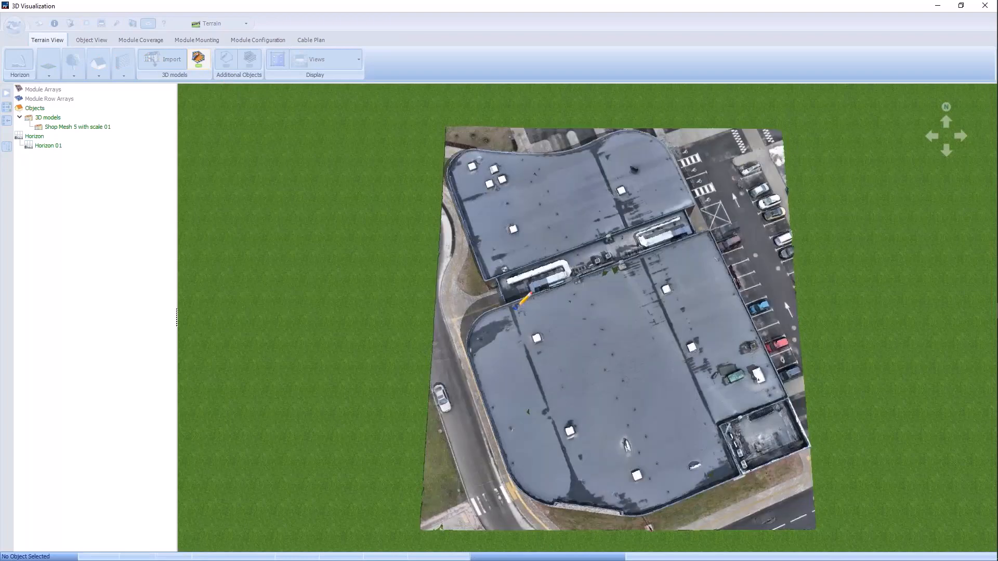
click(646, 267)
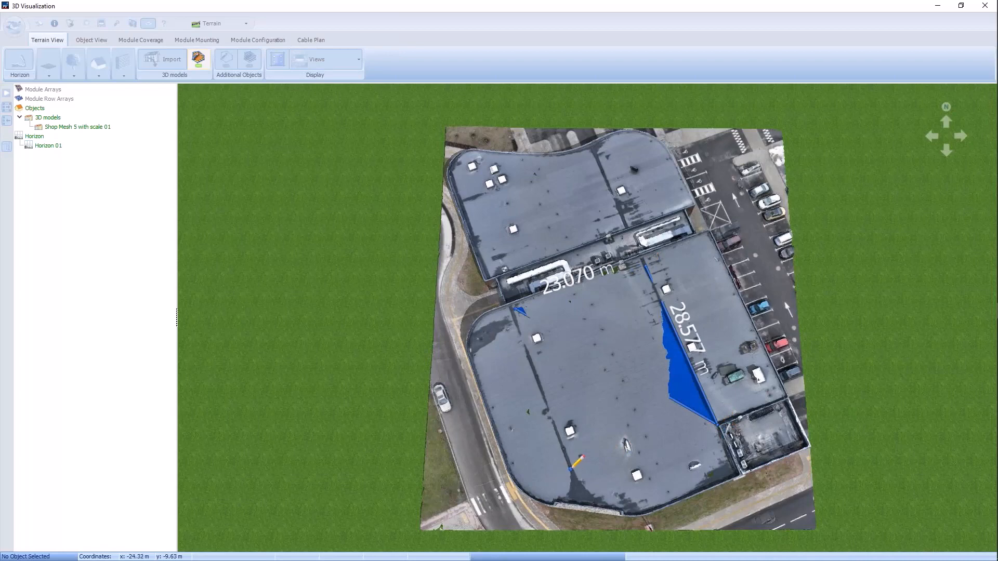
click(571, 470)
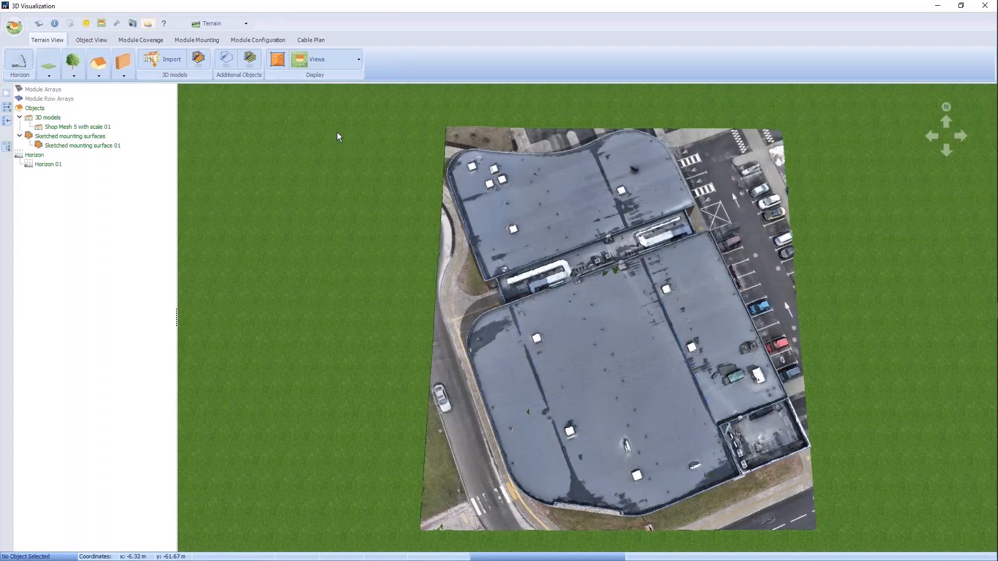
Step: Edit the sketched mounting surface and raise its height to 0.400 m above the mesh
double_click(79, 146)
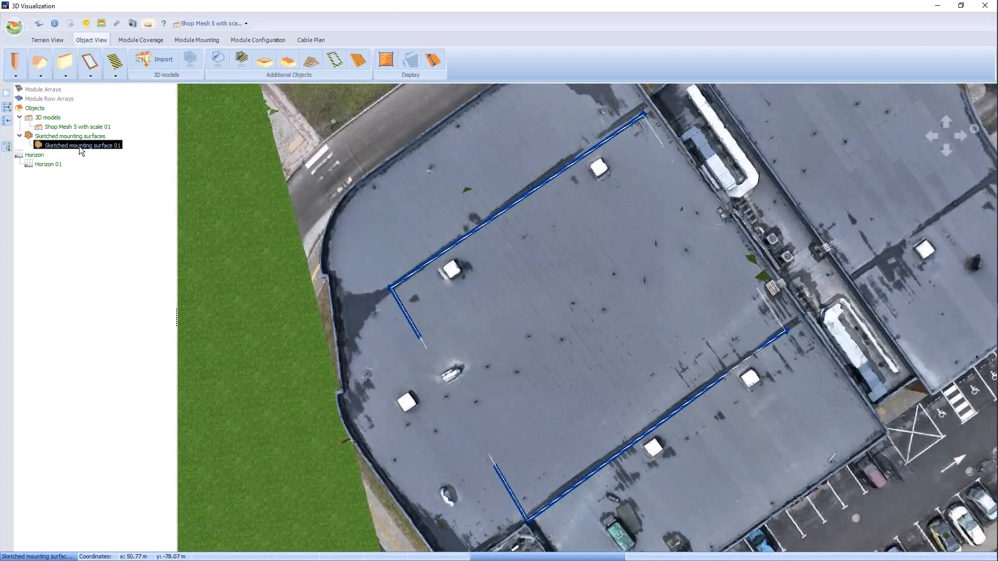
right_click(79, 146)
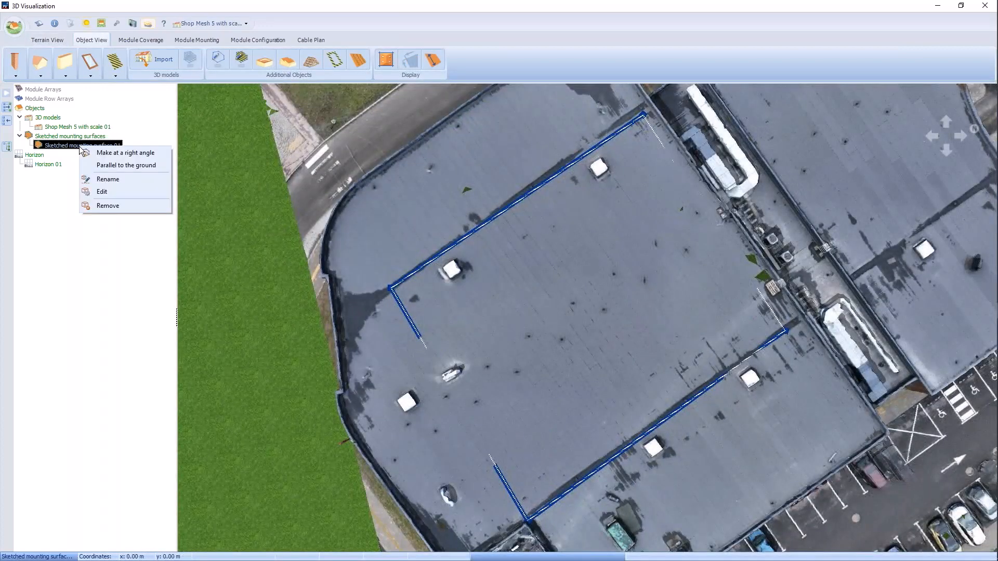
click(120, 191)
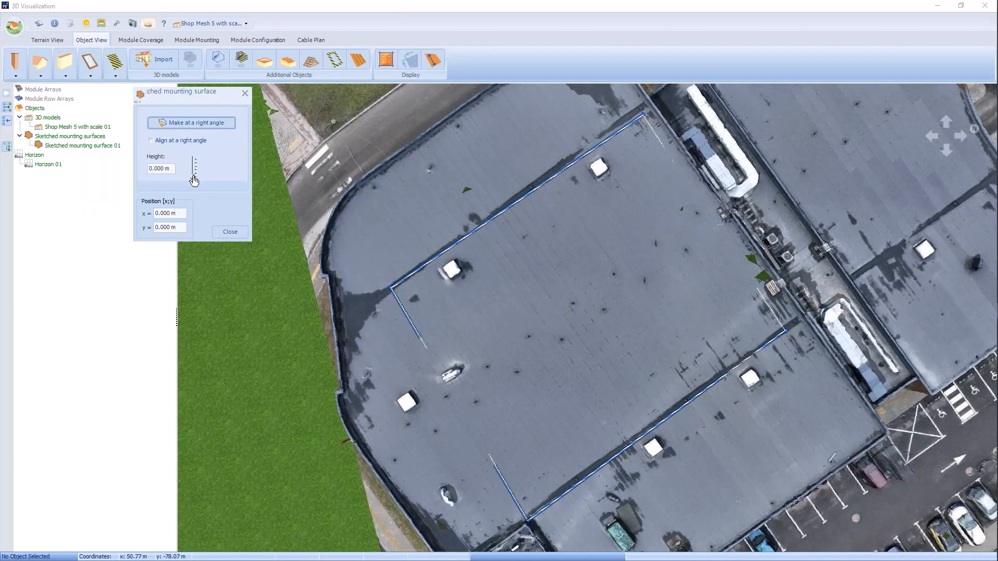
click(194, 179)
drag(194, 180, 193, 175)
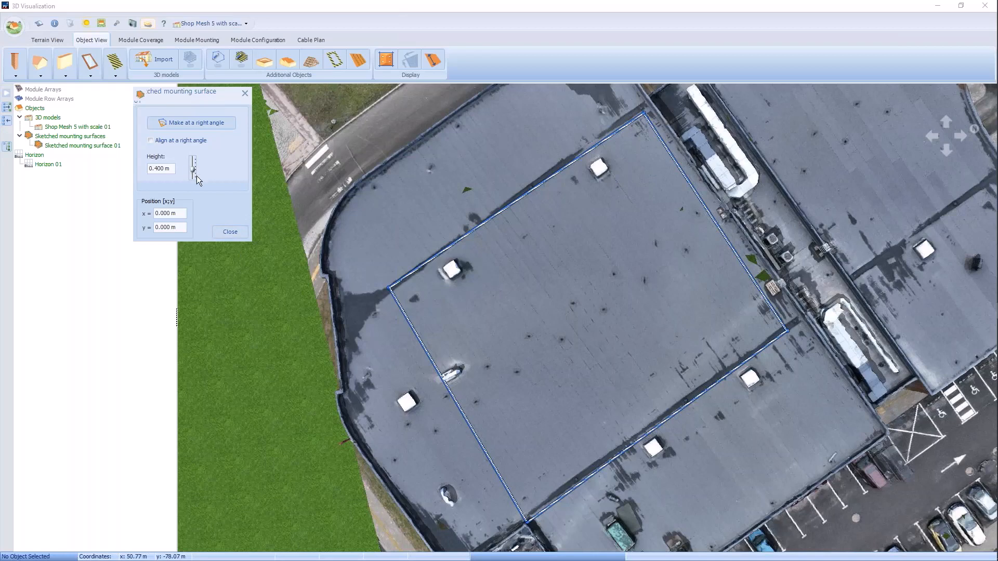
click(231, 232)
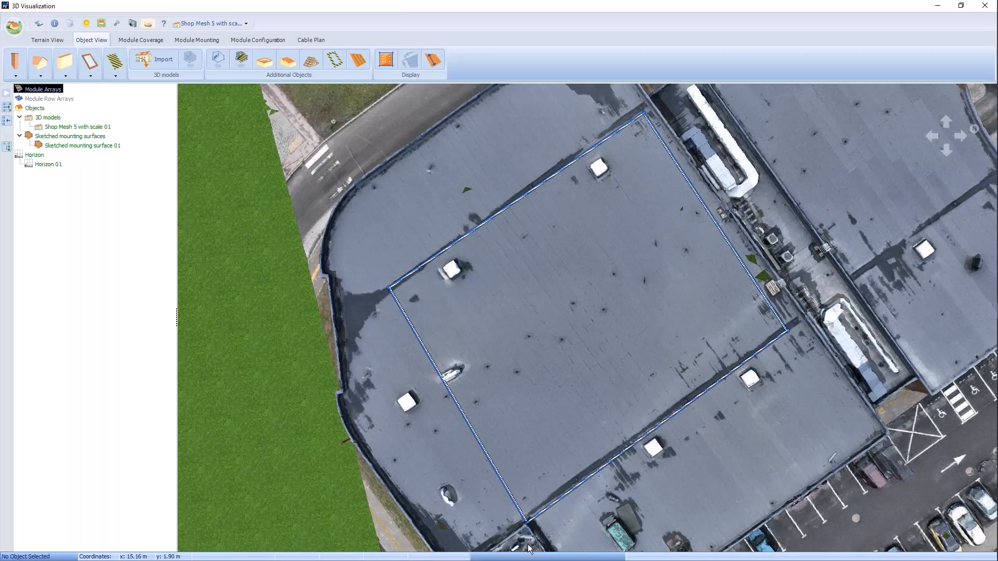
Step: Reposition corners 1, 2 and 4 of the mounting surface along the roof seams, giving edges of about 23.4, 29.1, 28.3 and 23.9 m
scroll(638, 101, up, 3)
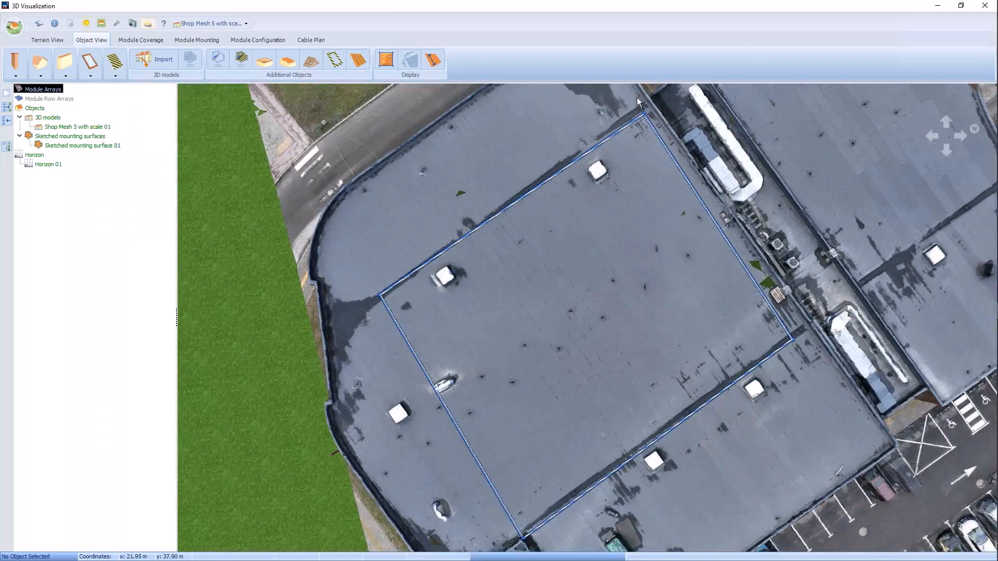
click(639, 115)
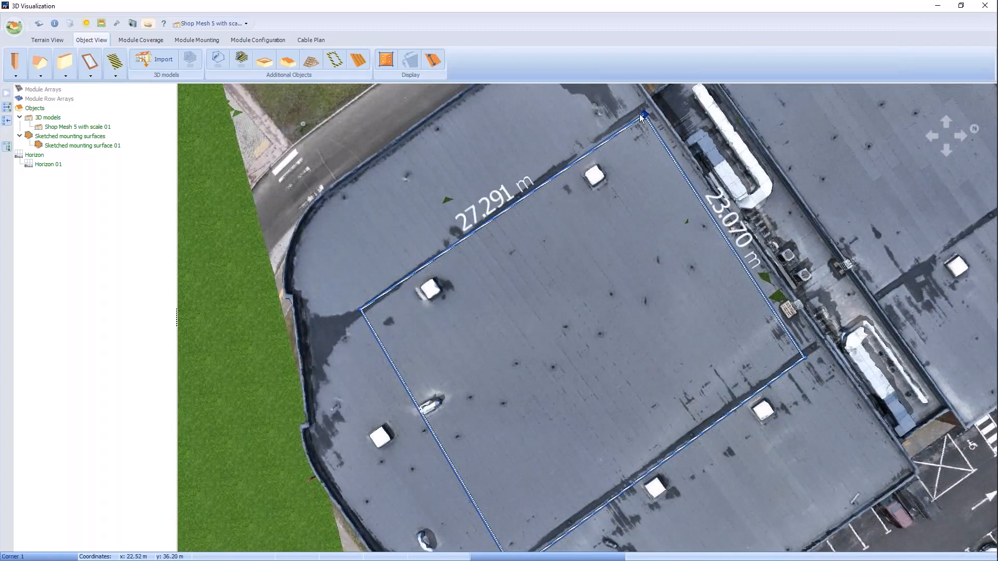
drag(639, 115, 635, 114)
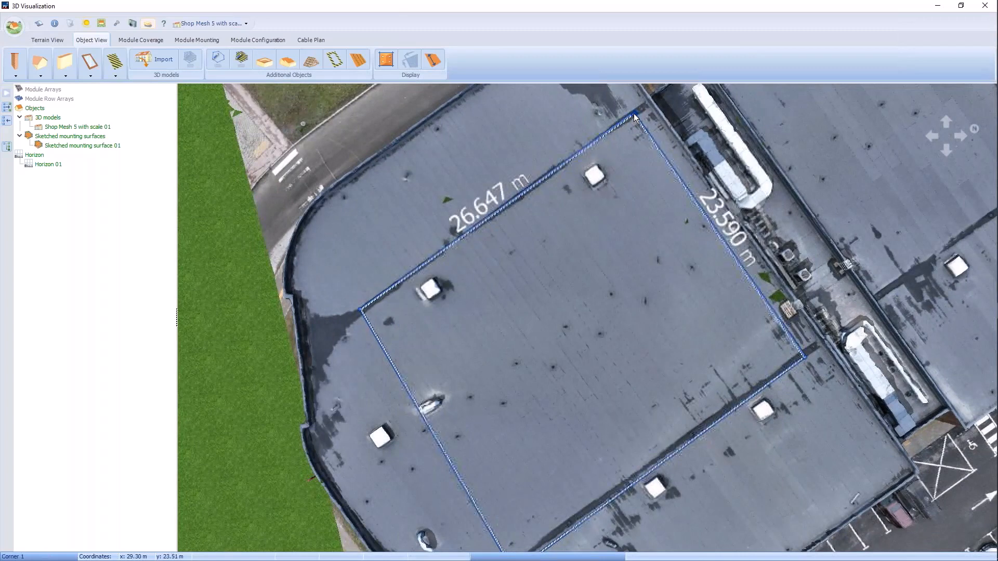
click(806, 358)
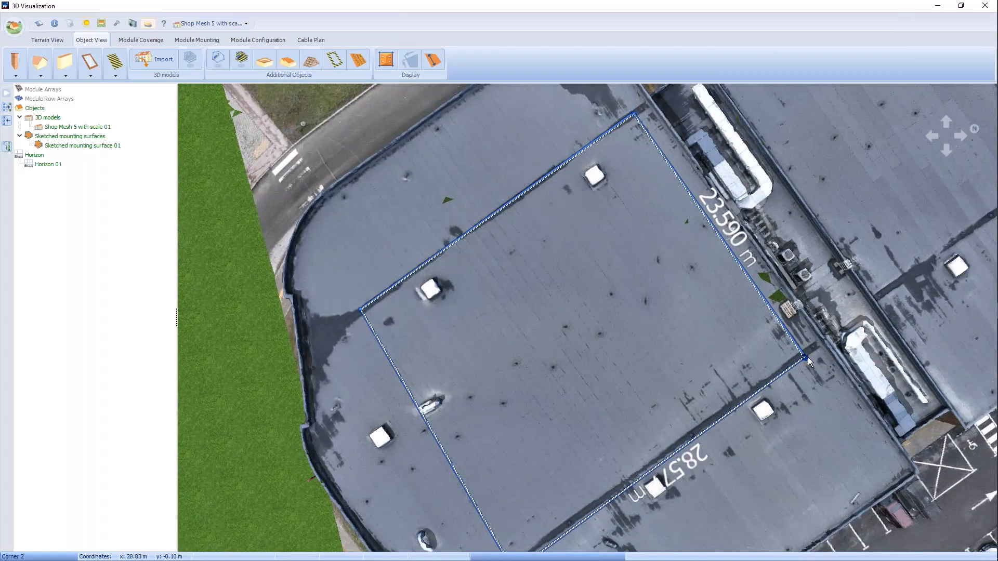
drag(807, 357, 809, 352)
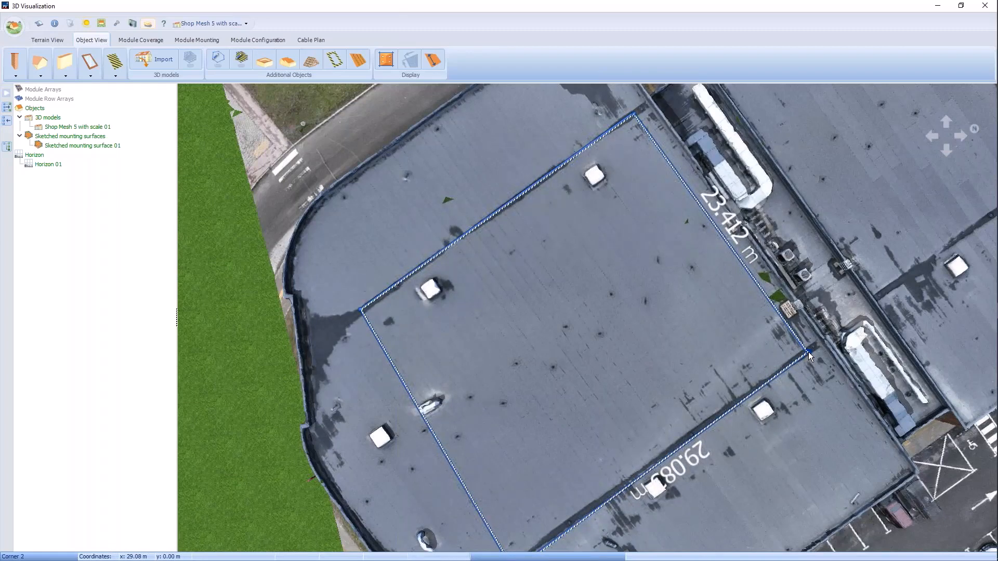
key(Down)
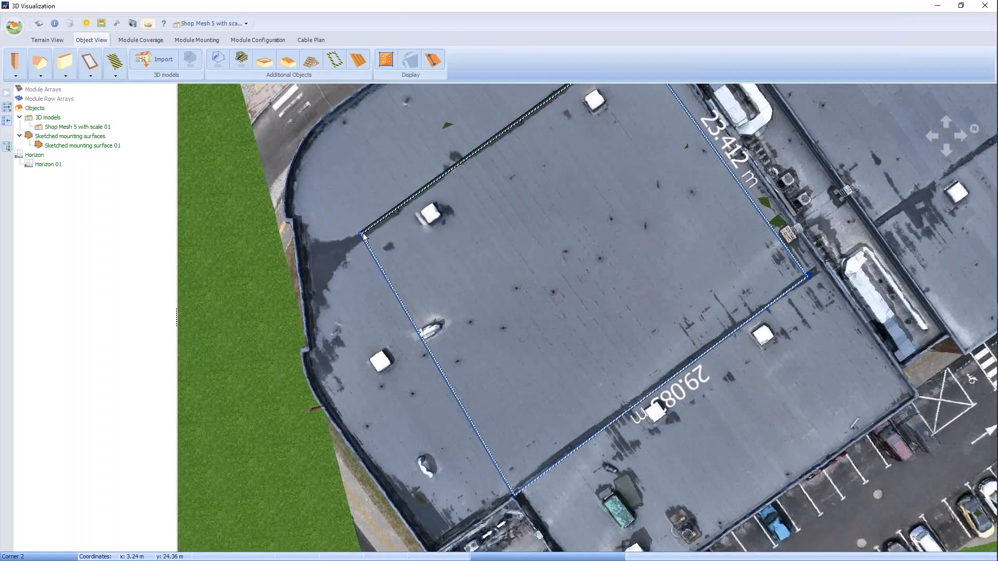
drag(362, 236, 345, 250)
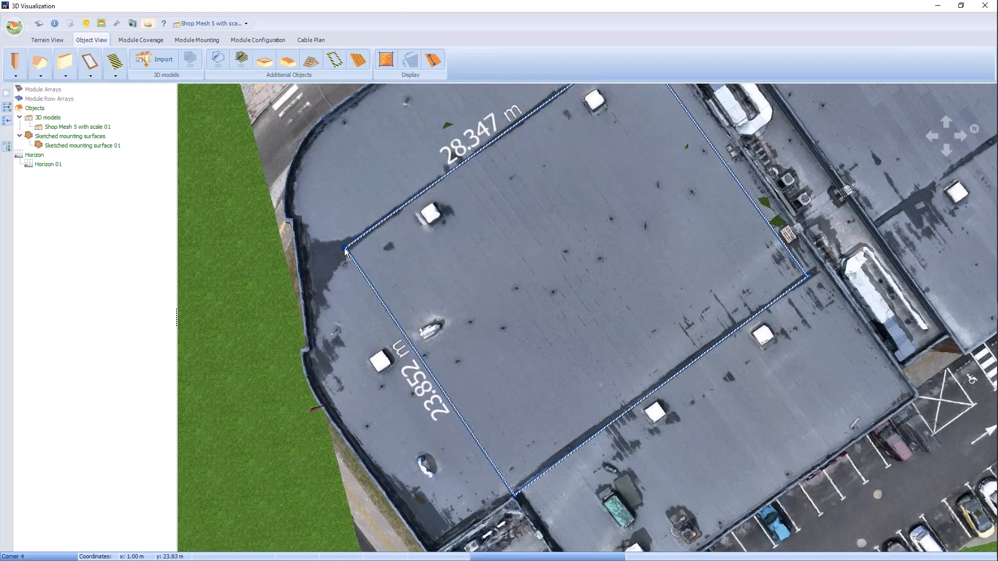
Step: Make corners 2 and 1 of the mounting surface, on the side facing the rooftop equipment strip, right-angled
scroll(551, 225, down, 1)
key(Up)
key(Up)
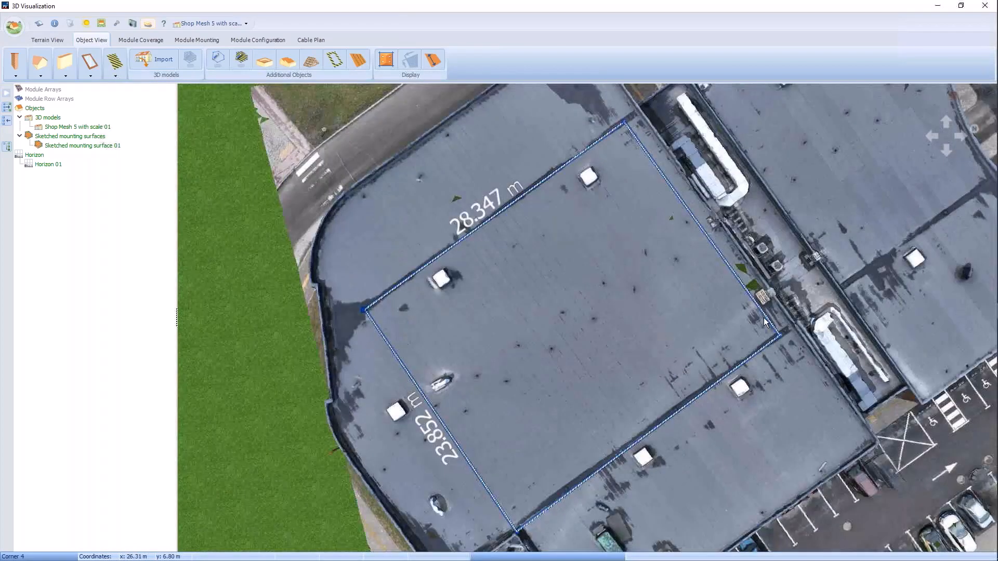
key(Right)
scroll(788, 360, up, 1)
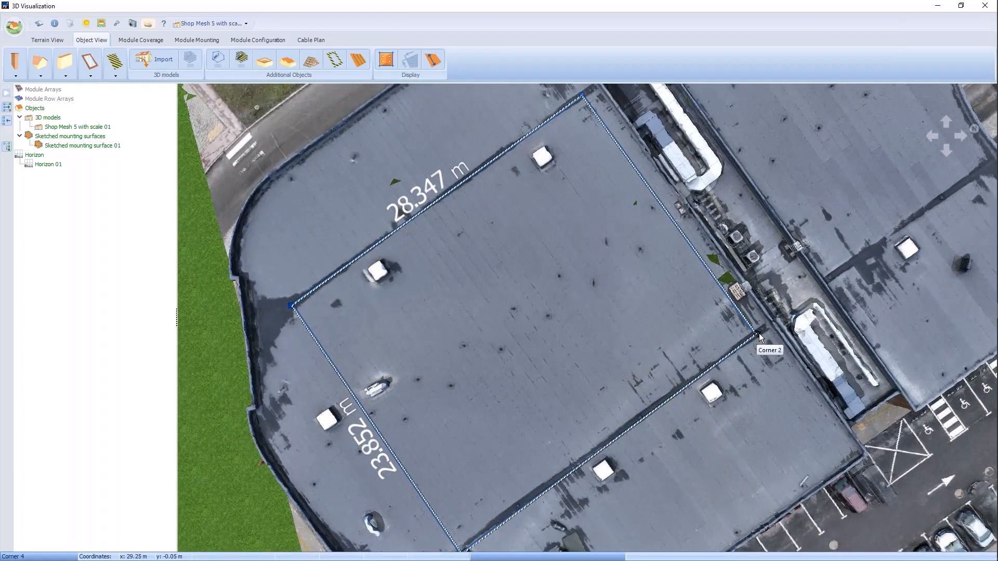
right_click(759, 334)
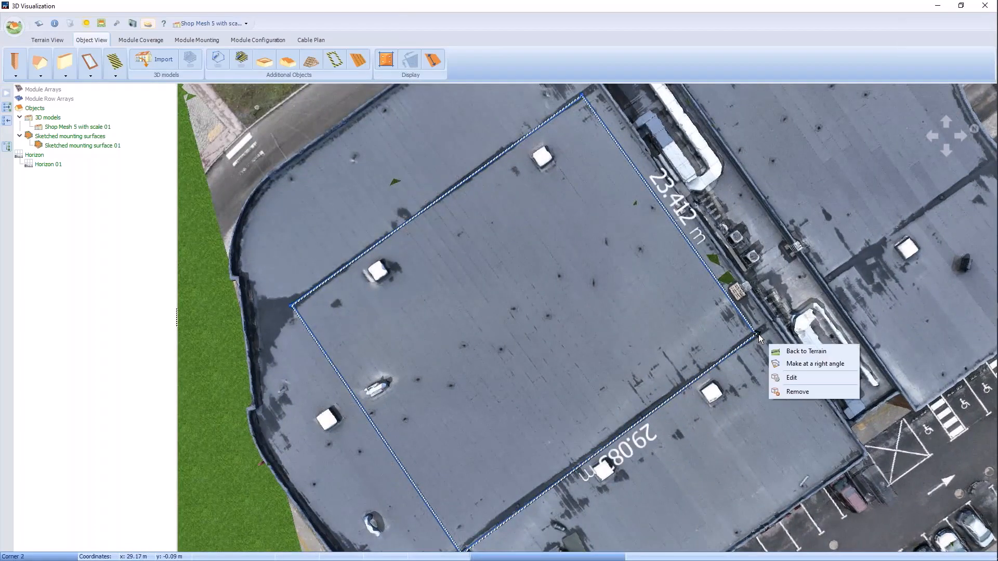
click(804, 364)
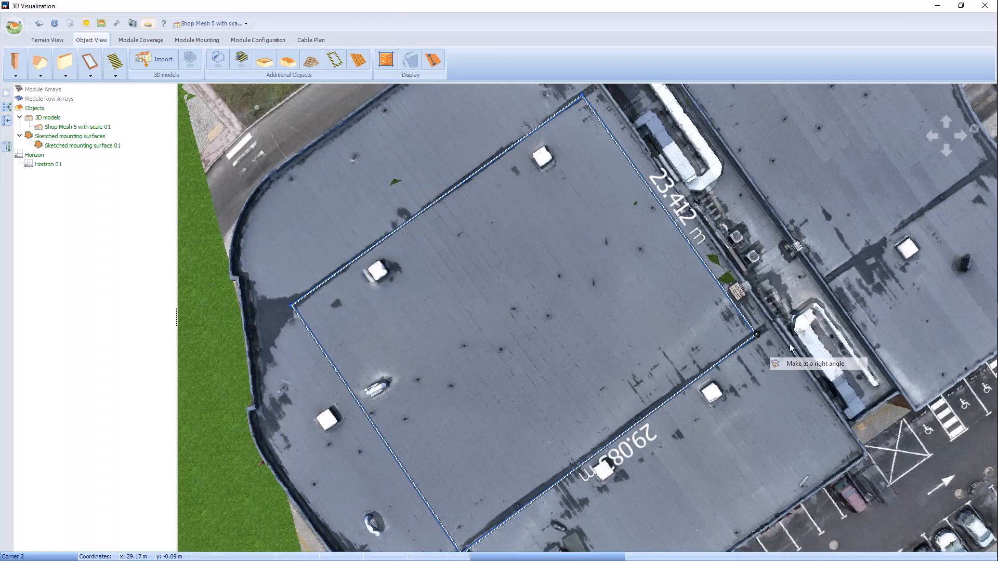
right_click(582, 98)
click(639, 121)
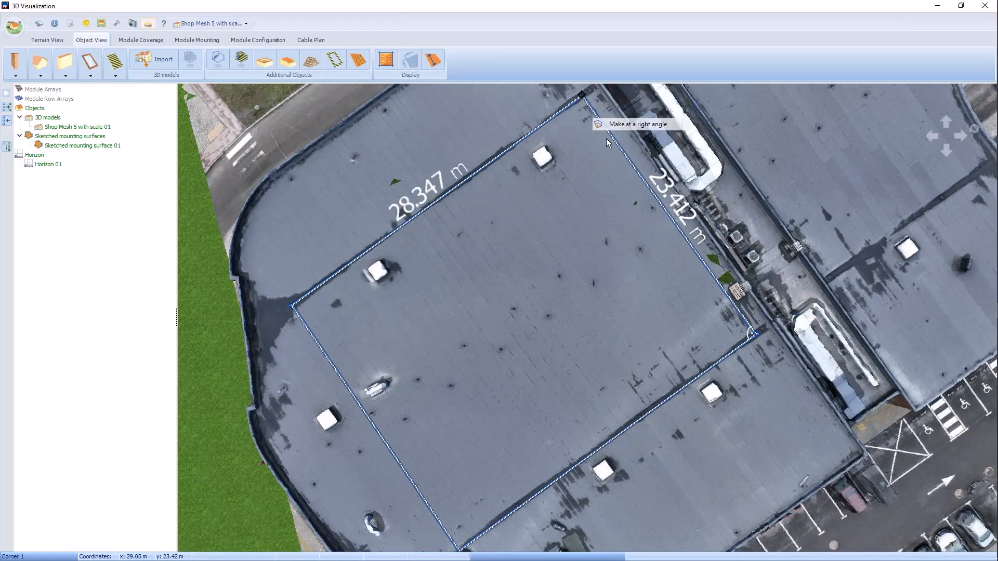
Step: Make the mounting surface's remaining corners 4 and 3, on the side away from the rooftop equipment strip, right-angled
right_click(290, 306)
click(321, 335)
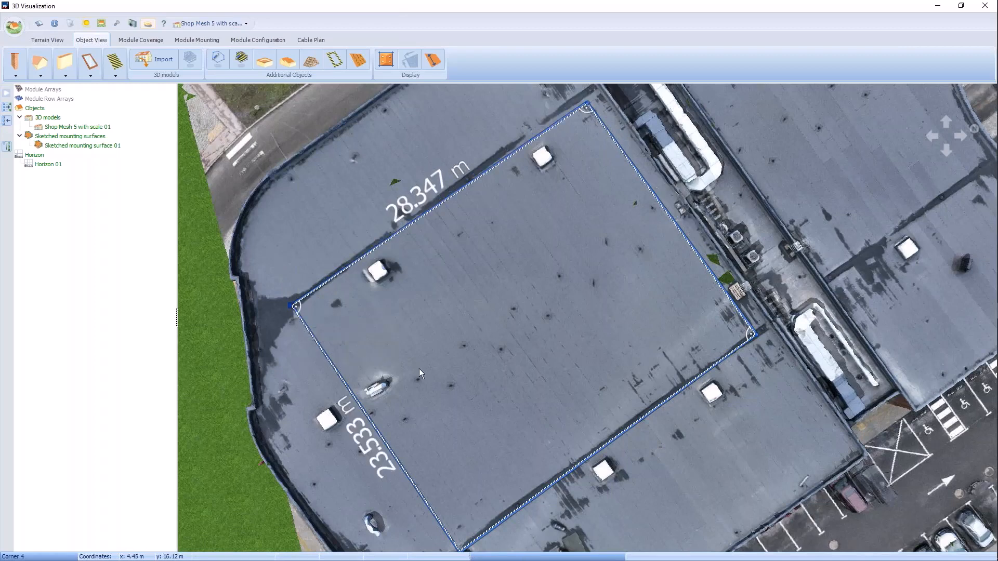
key(Down)
key(Down)
key(Down)
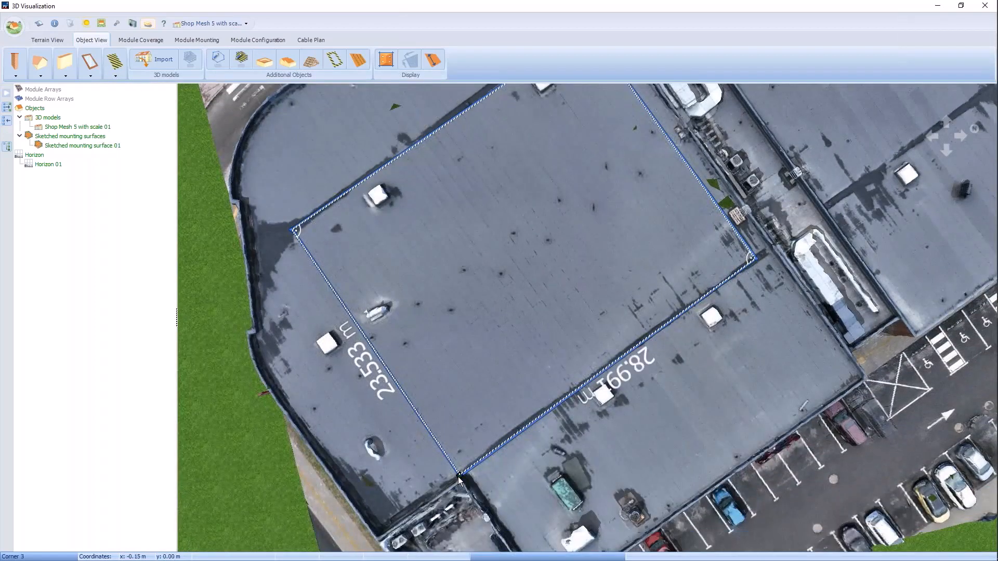
right_click(459, 480)
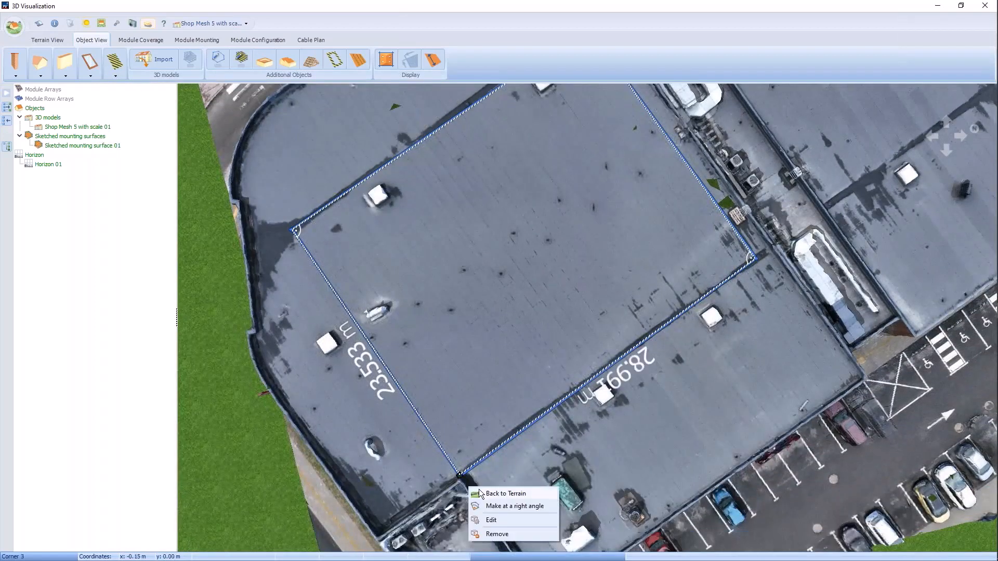
click(510, 507)
Step: Sketch a four-cornered barred area about 2.5 m by 2 m around the skylight near corner 4 of the mounting surface
key(Up)
key(Up)
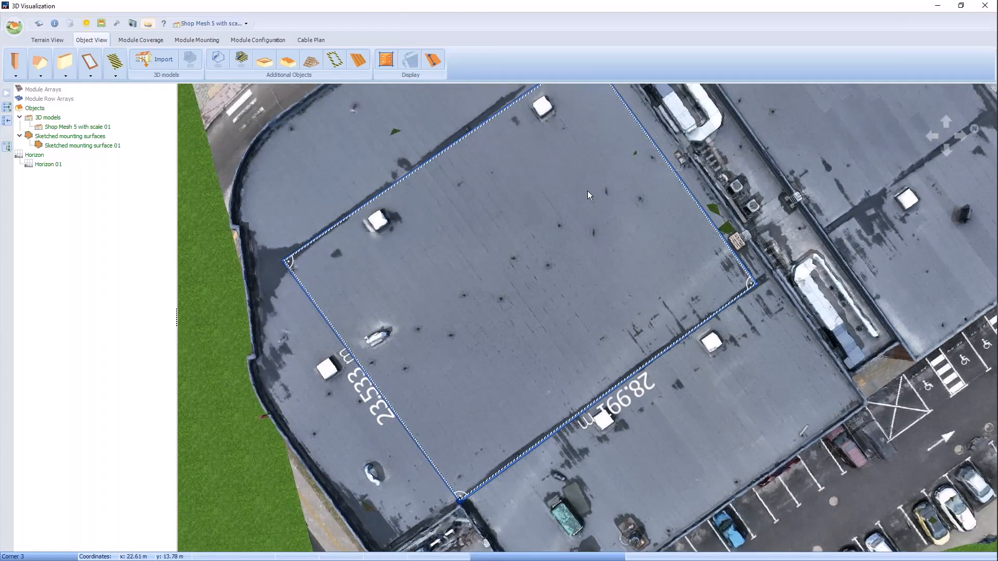
key(Left)
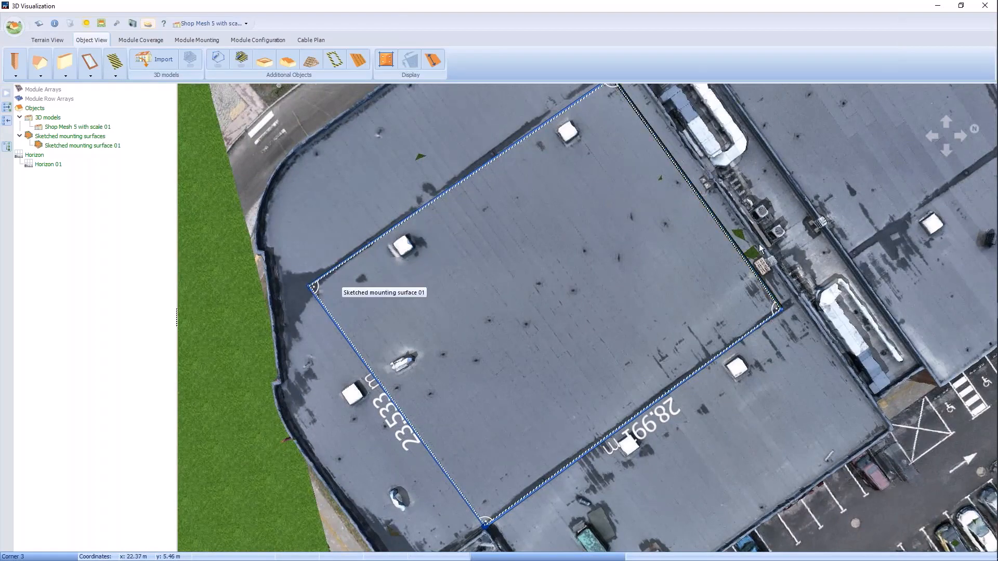
scroll(667, 260, down, 2)
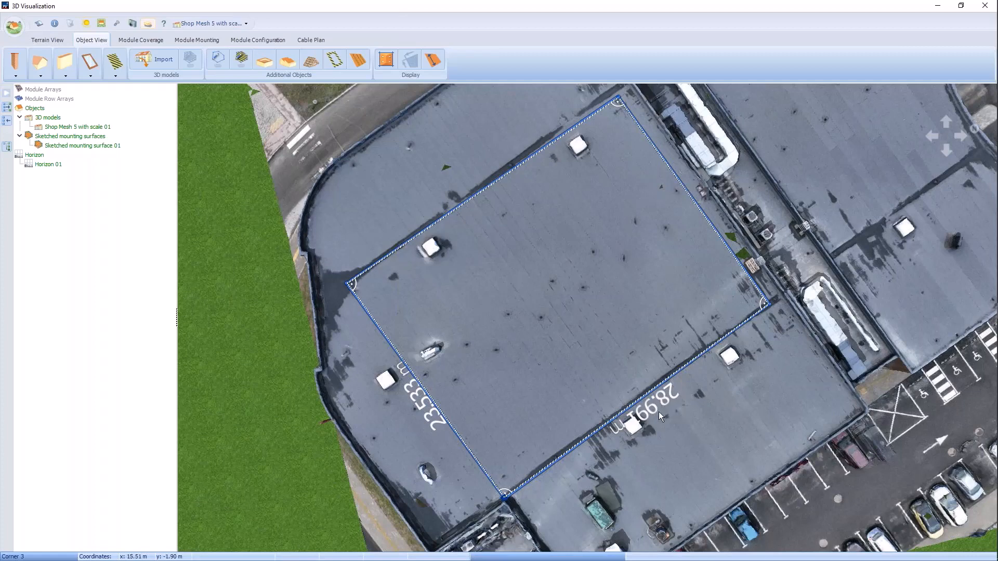
key(Down)
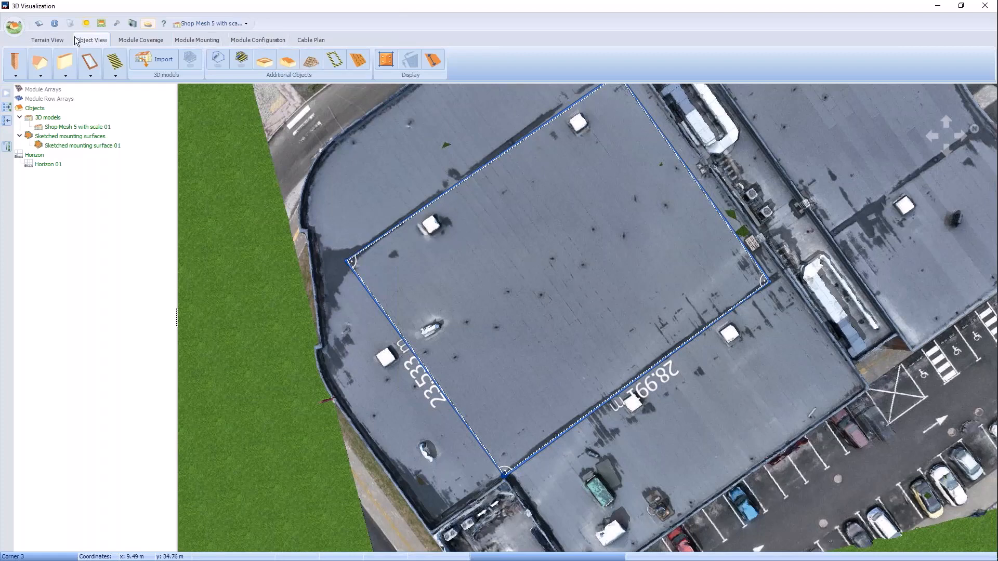
click(241, 60)
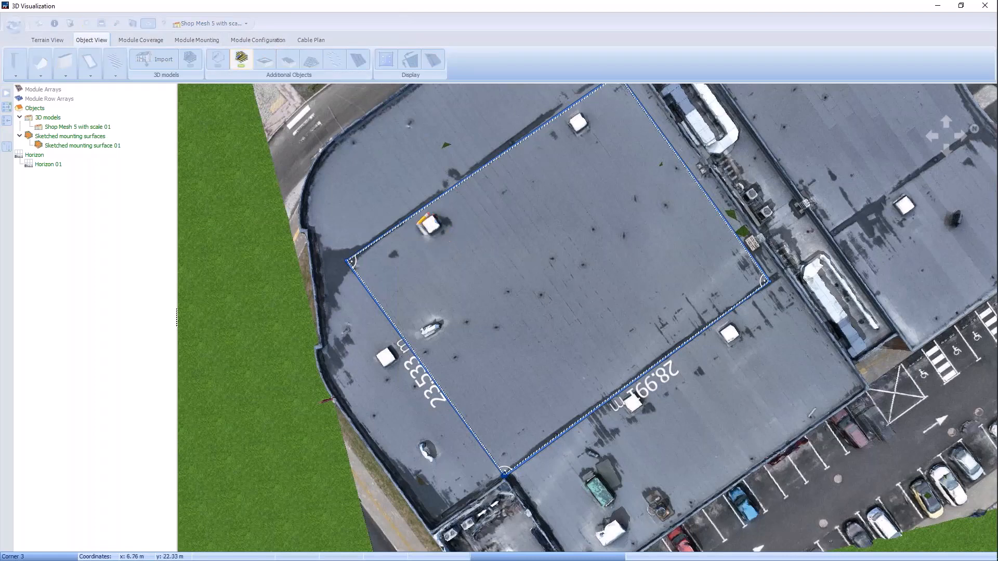
click(414, 225)
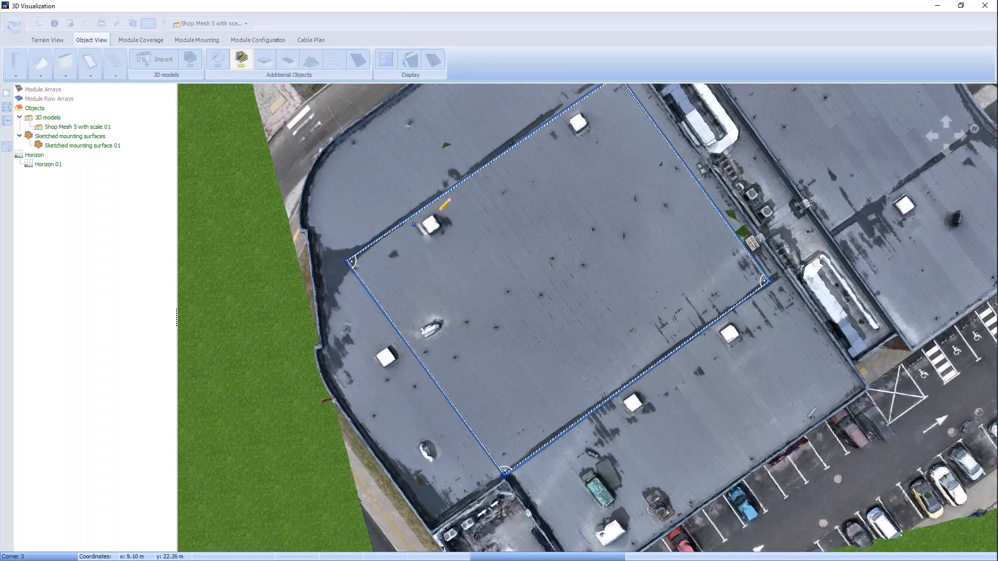
click(440, 213)
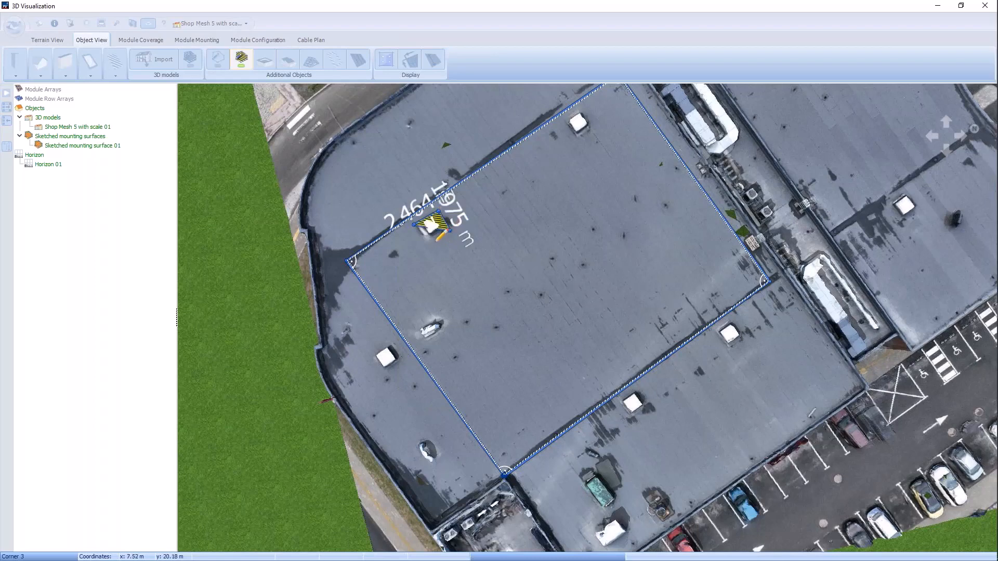
click(432, 234)
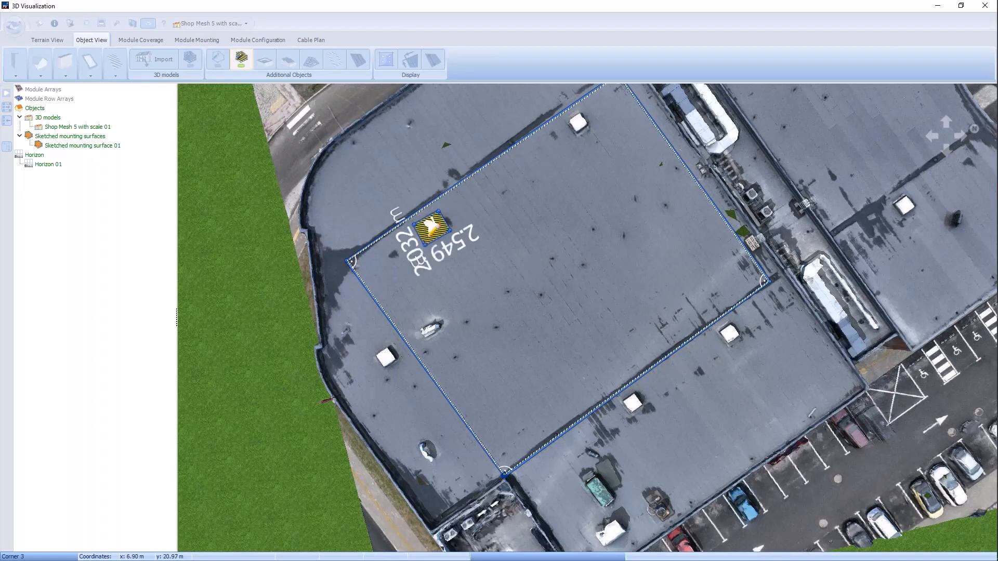
click(423, 221)
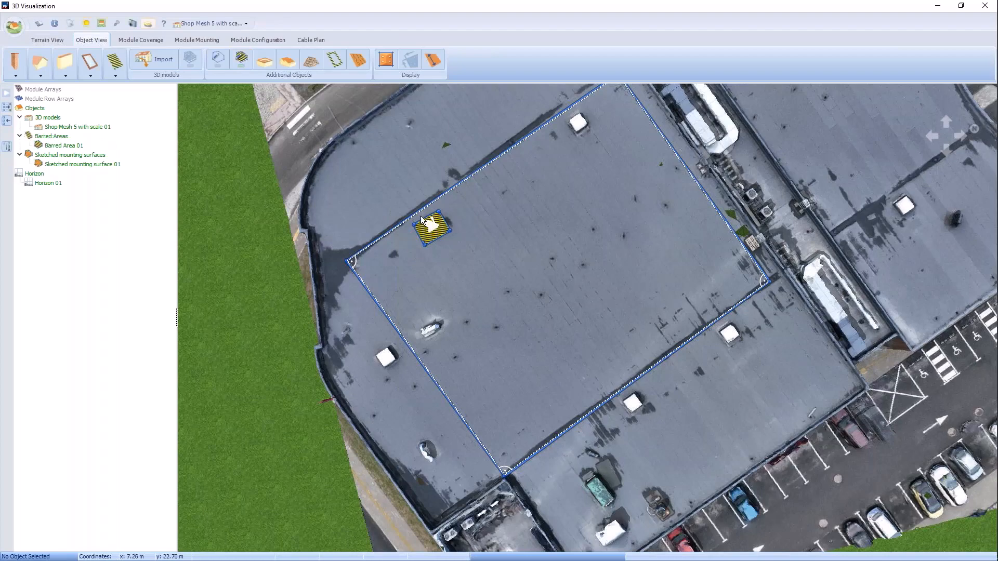
Step: Adjust corner 4 of the barred area so its adjoining edges are about 2.46 m and 1.99 m long
scroll(424, 221, up, 5)
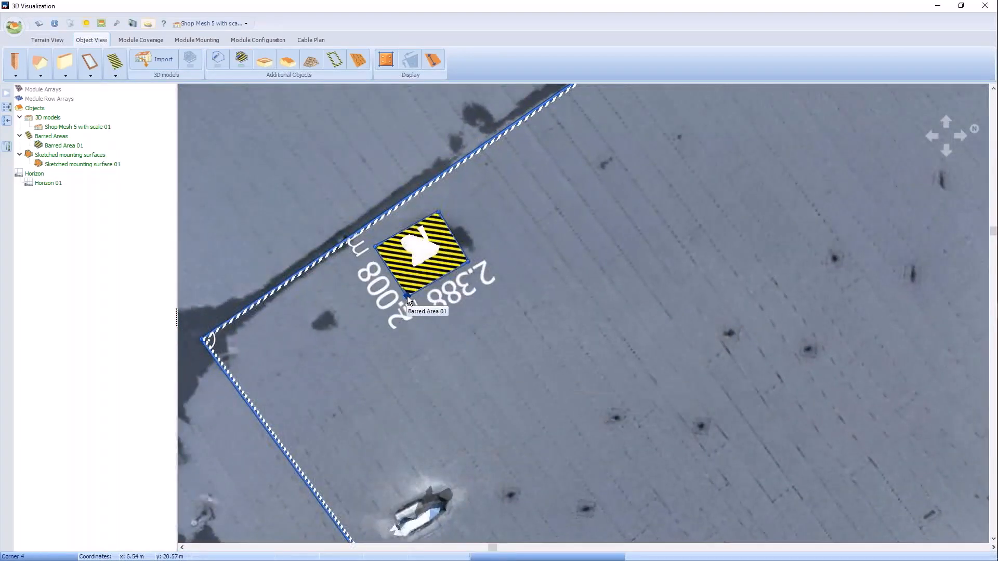
drag(407, 297, 405, 297)
scroll(407, 253, down, 1)
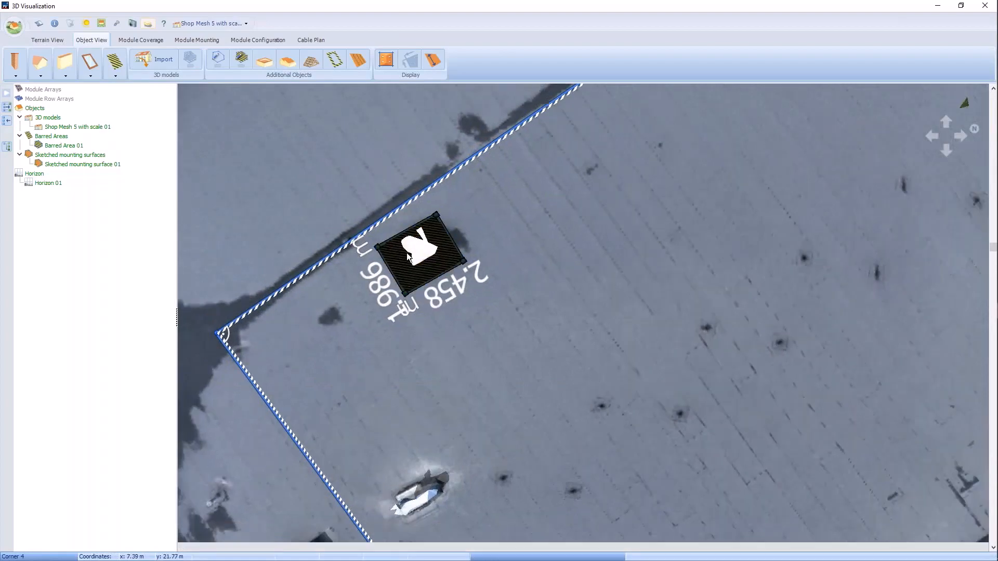
Step: Copy the barred area onto the skylight at the other end of the mounting surface's edge 4
scroll(407, 253, down, 5)
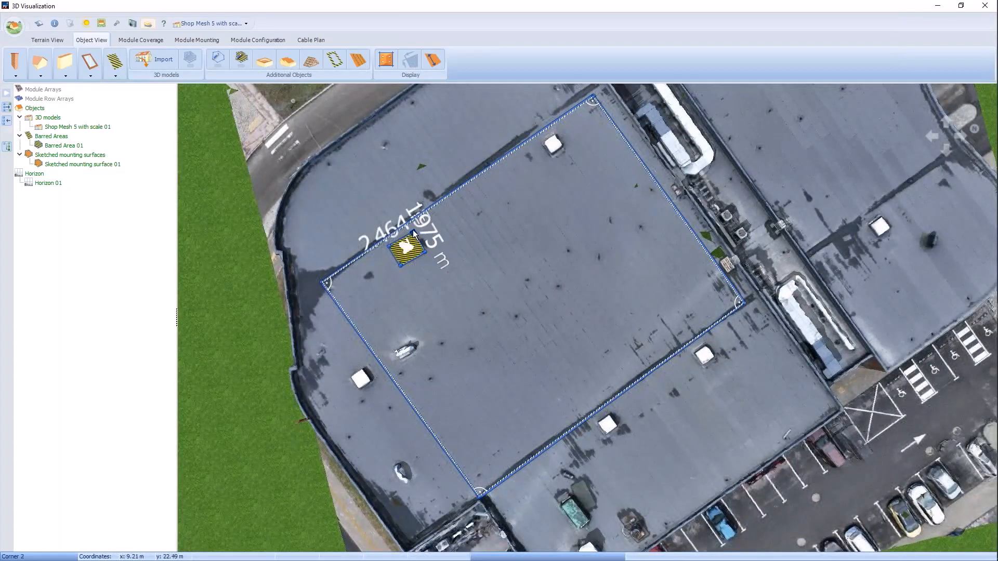
drag(413, 230, 401, 265)
right_click(404, 267)
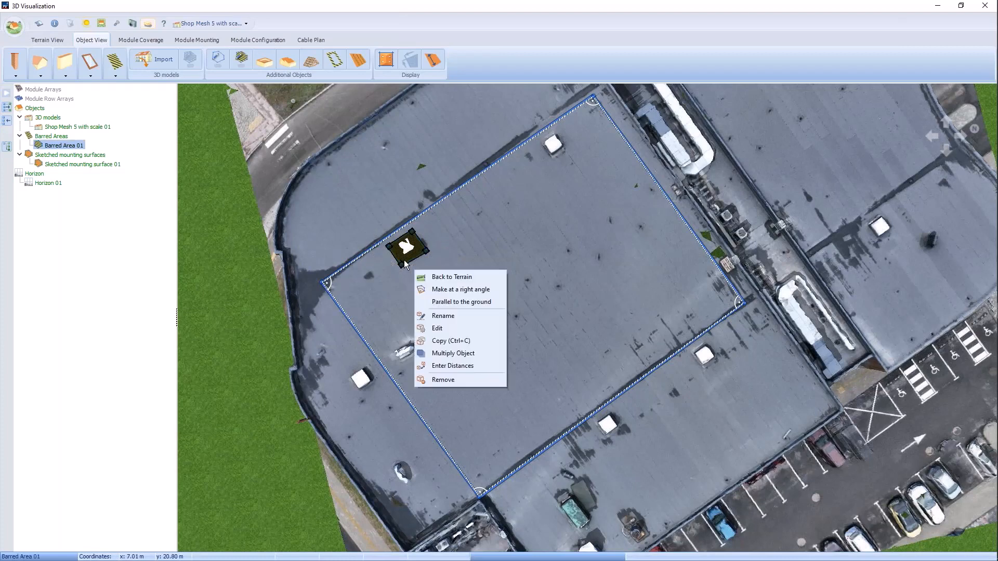
click(446, 341)
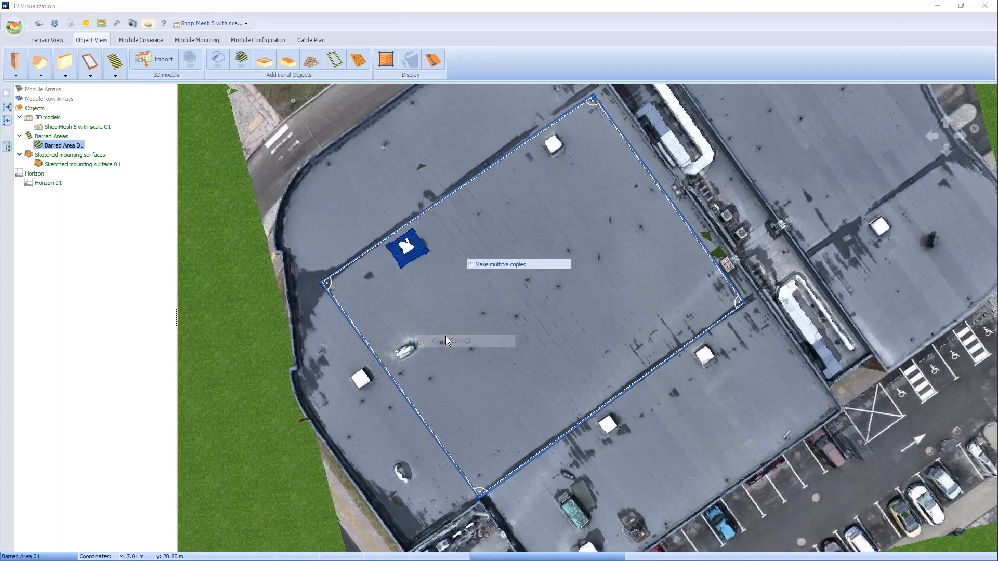
drag(526, 245, 401, 89)
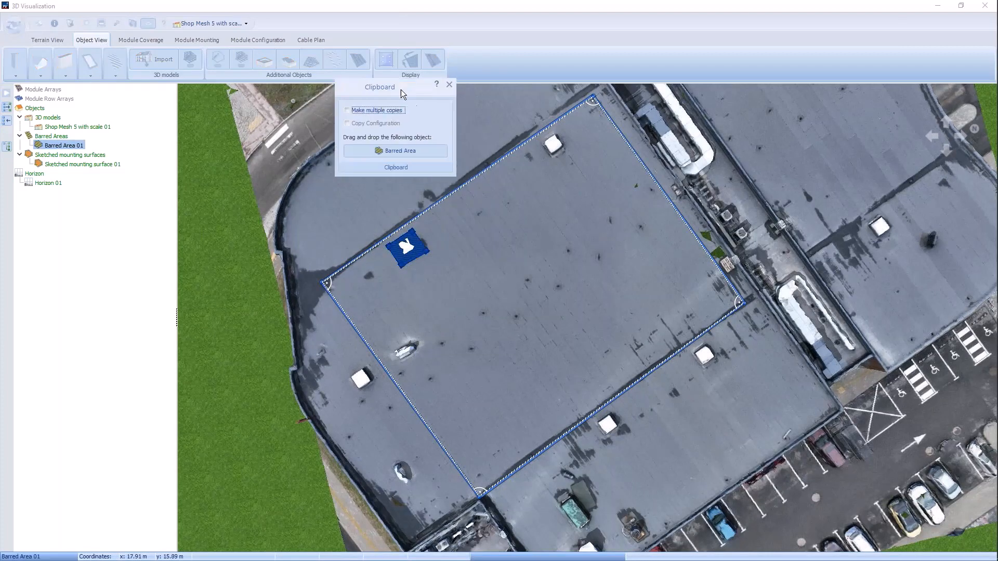
drag(399, 150, 547, 163)
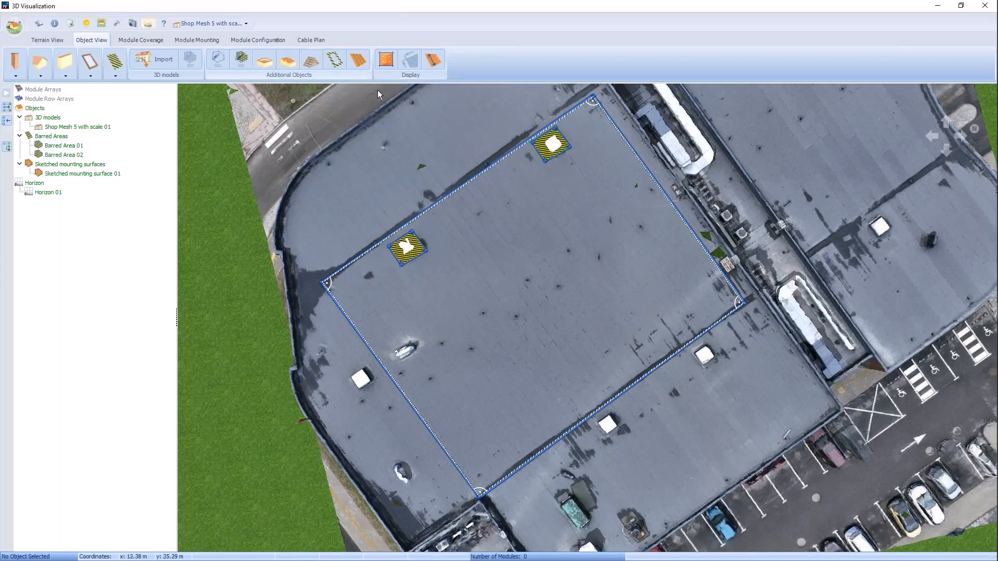
Step: Copy the original barred area onto the damaged skylight beside edge 3 of the mounting surface
right_click(419, 254)
click(465, 330)
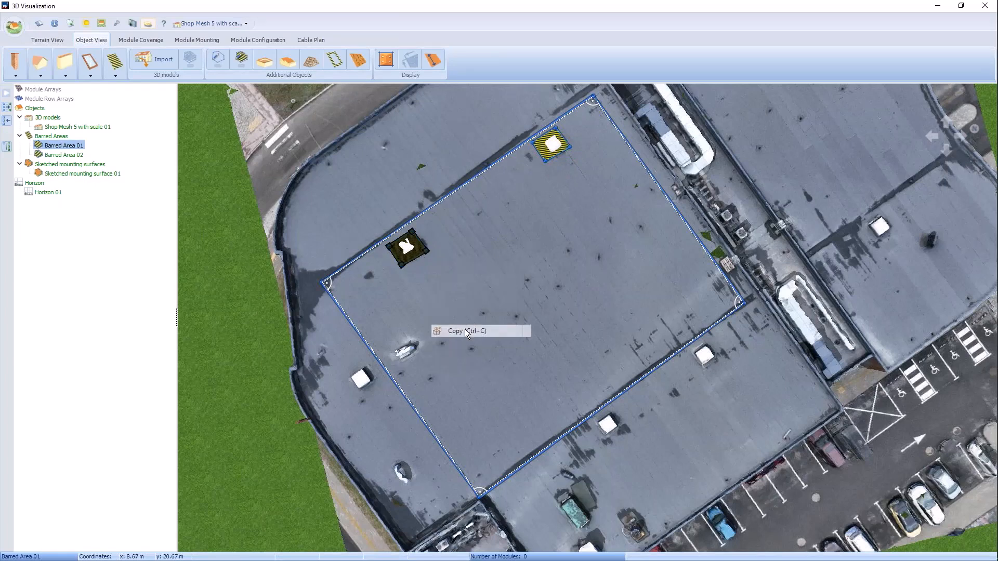
drag(520, 192, 404, 369)
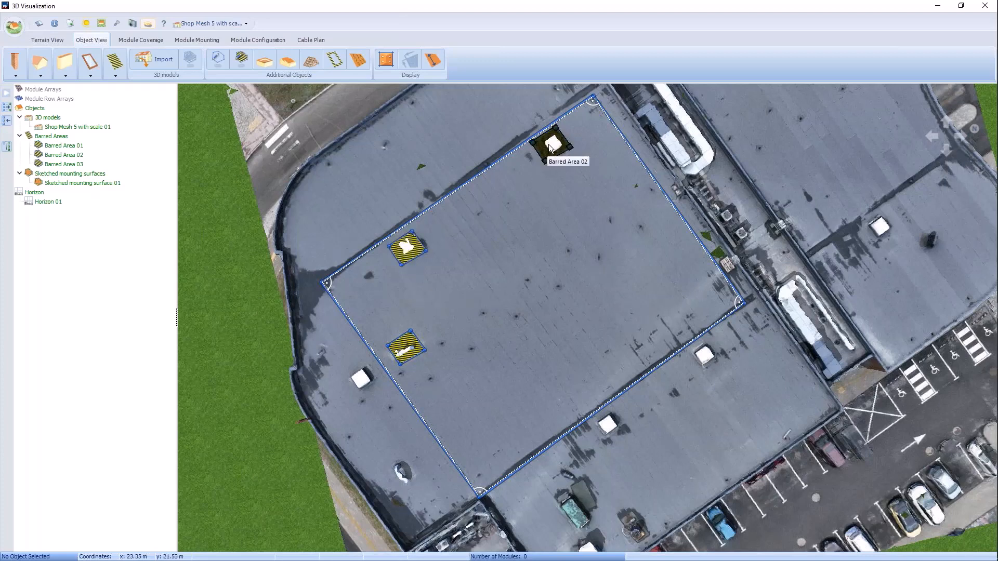
Step: Apply the Standard Values Non-Mounted System edge distances of 0.6 m to all sides of the mounting surface
click(335, 59)
click(479, 134)
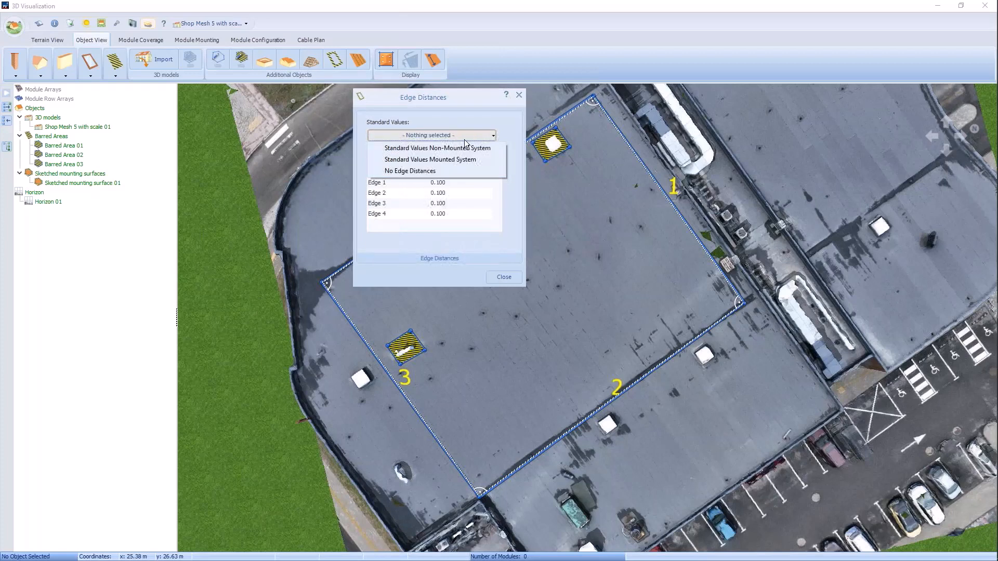
click(451, 150)
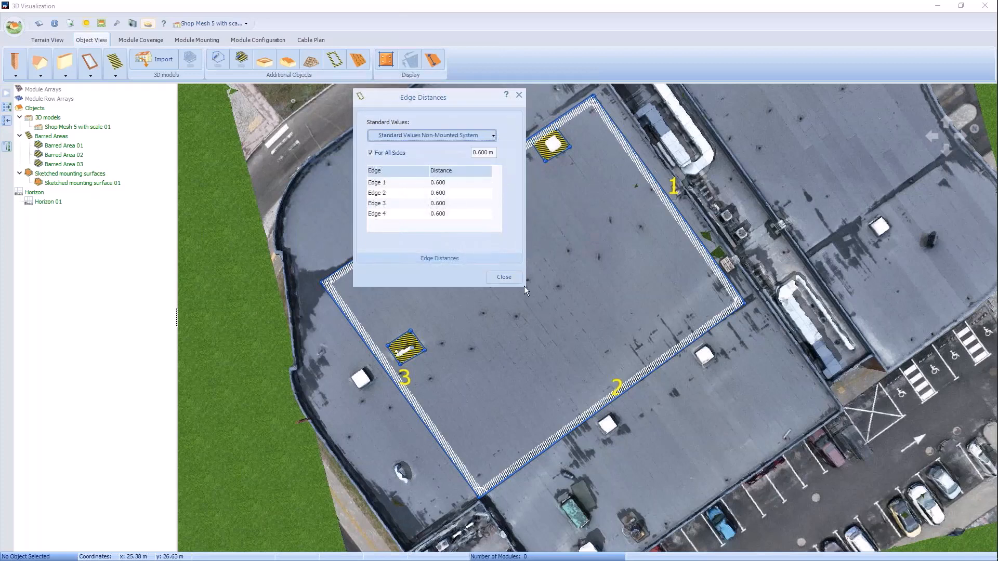
click(502, 276)
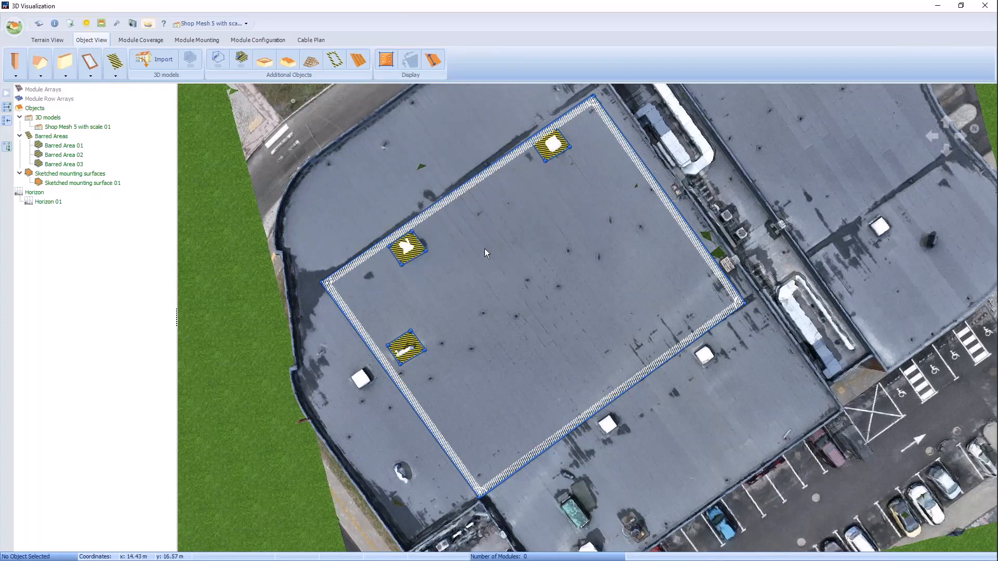
Step: Start a new PV*SOL Tilting of Modules assembly system with the JA Solar JAM54S30-410/MR as its vertically installed reference module
click(212, 42)
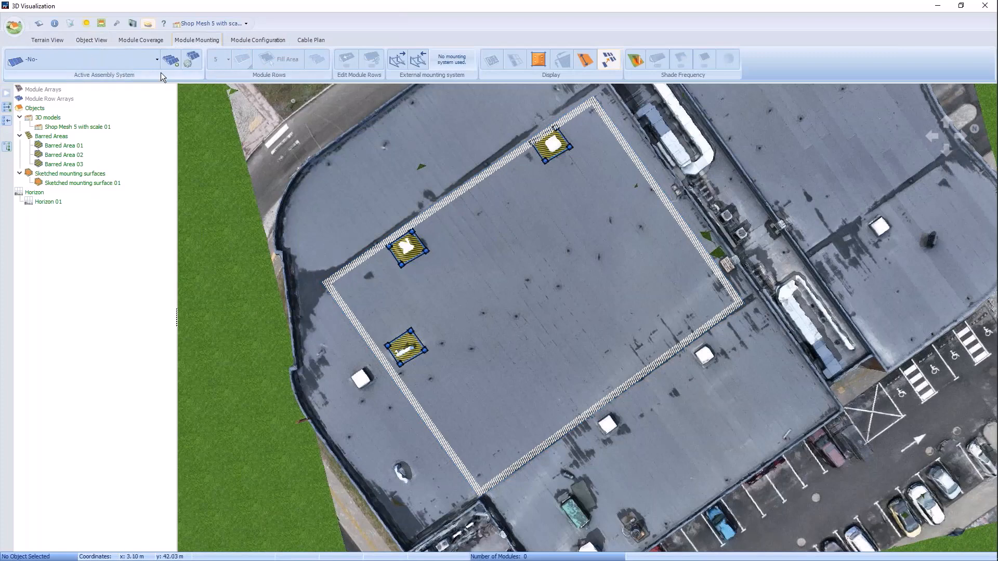
click(155, 59)
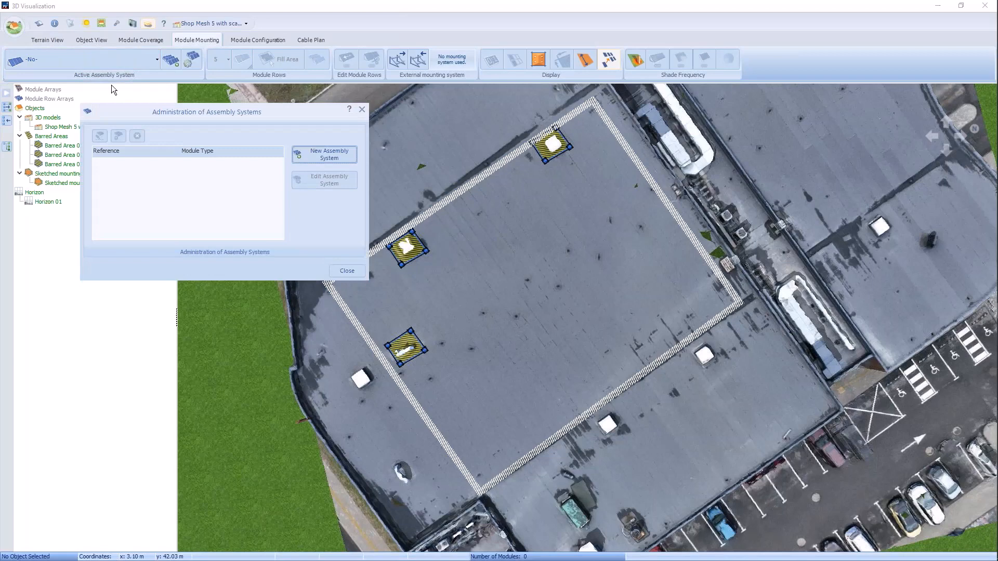
click(325, 154)
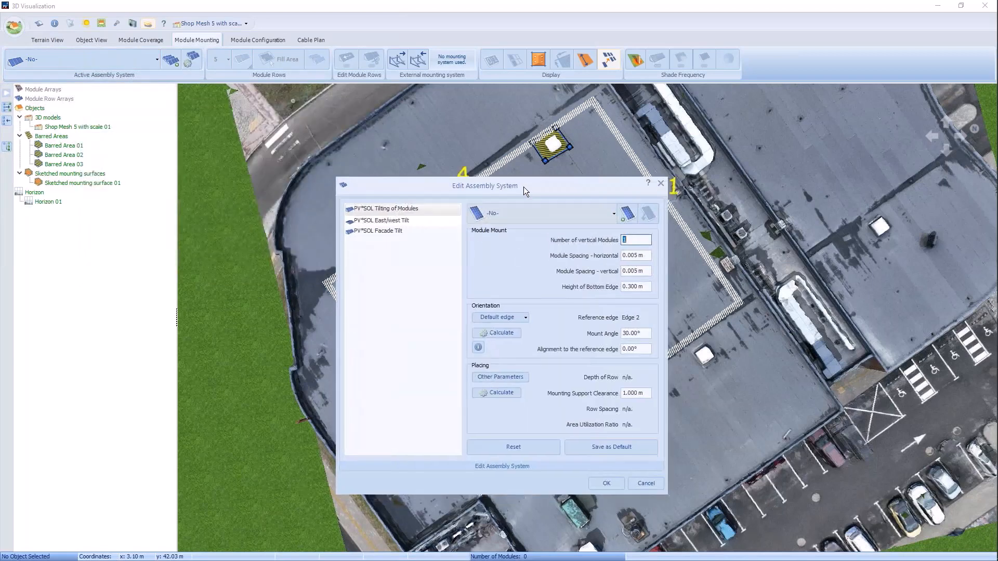
drag(539, 207, 259, 77)
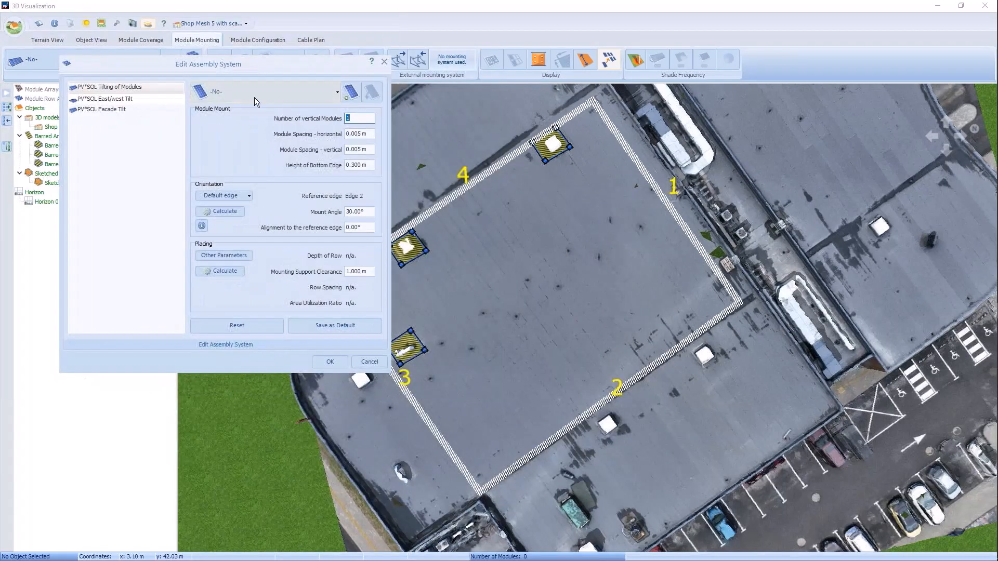
click(336, 92)
click(239, 109)
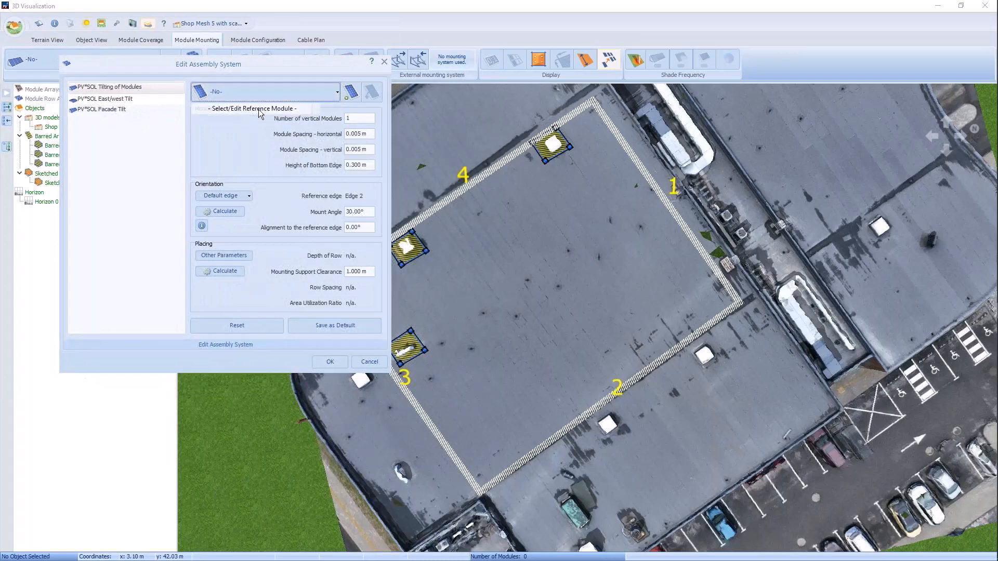
click(631, 202)
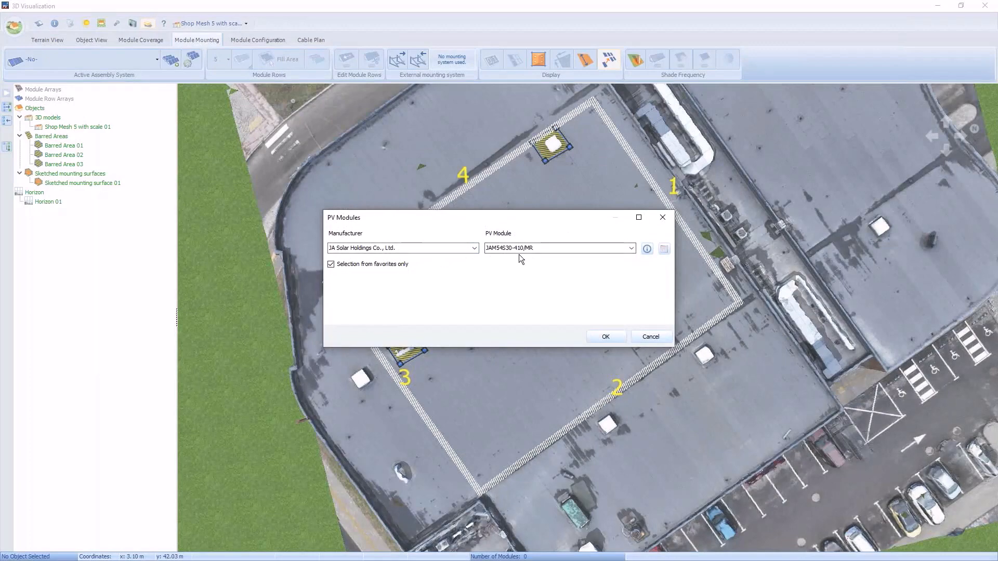
click(602, 338)
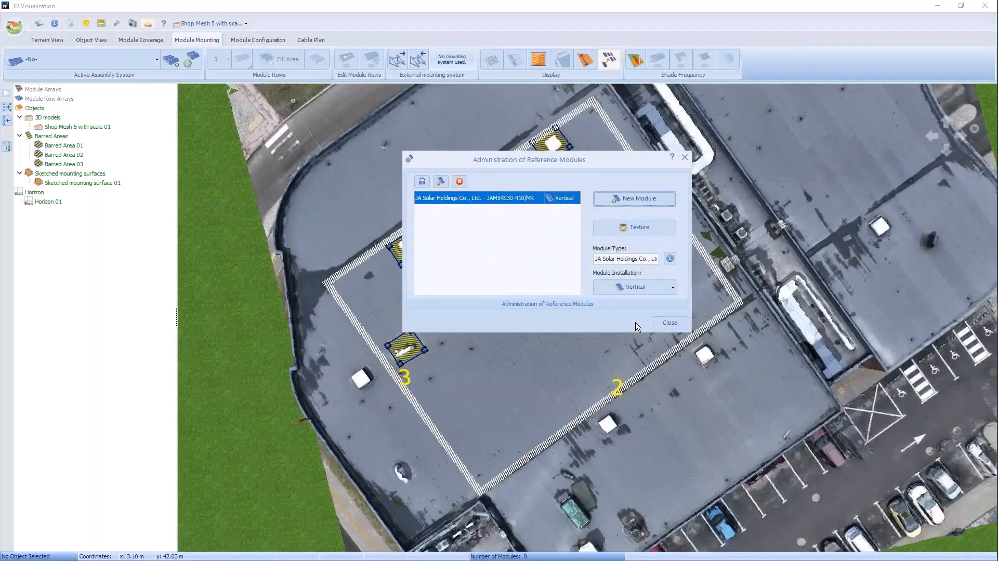
click(667, 323)
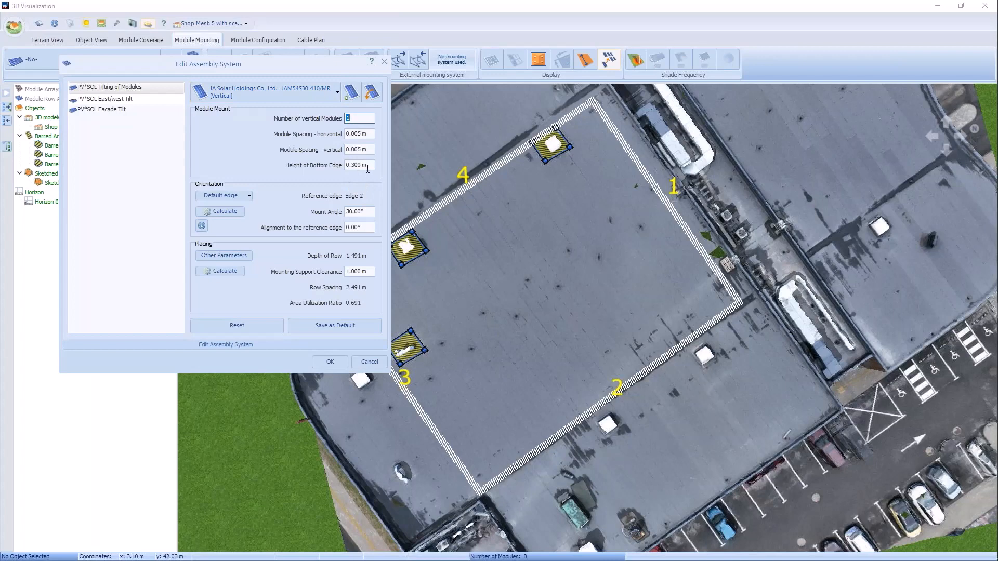
Step: Set the assembly system's mount angle to 15° and its reference edge to Edge 1
click(369, 215)
text(15)
click(242, 197)
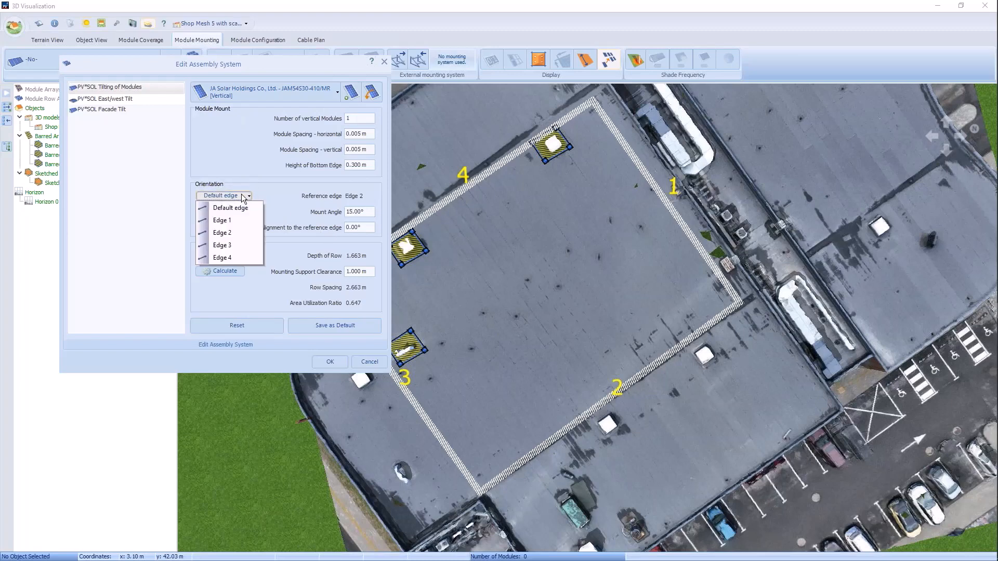
click(231, 221)
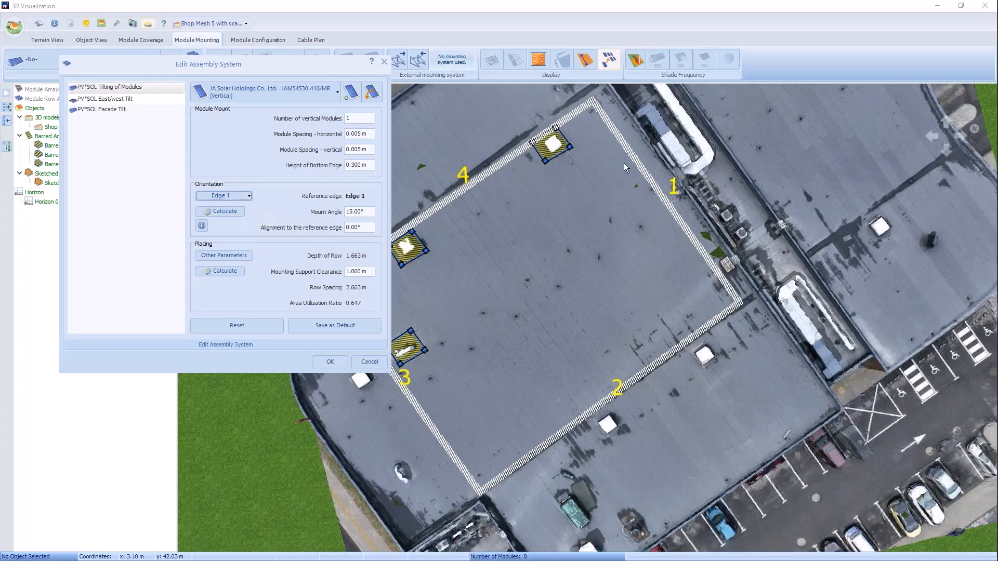
Step: Set the alignment to the reference edge to 180° and the mounting support clearance to 2 m, and save the assembly system
click(369, 227)
click(362, 271)
text(2)
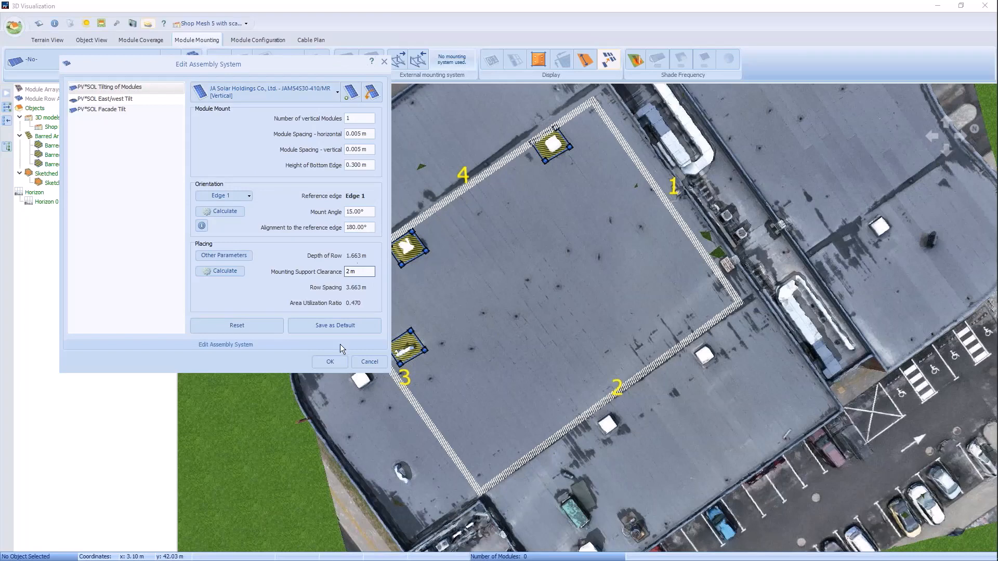
click(330, 362)
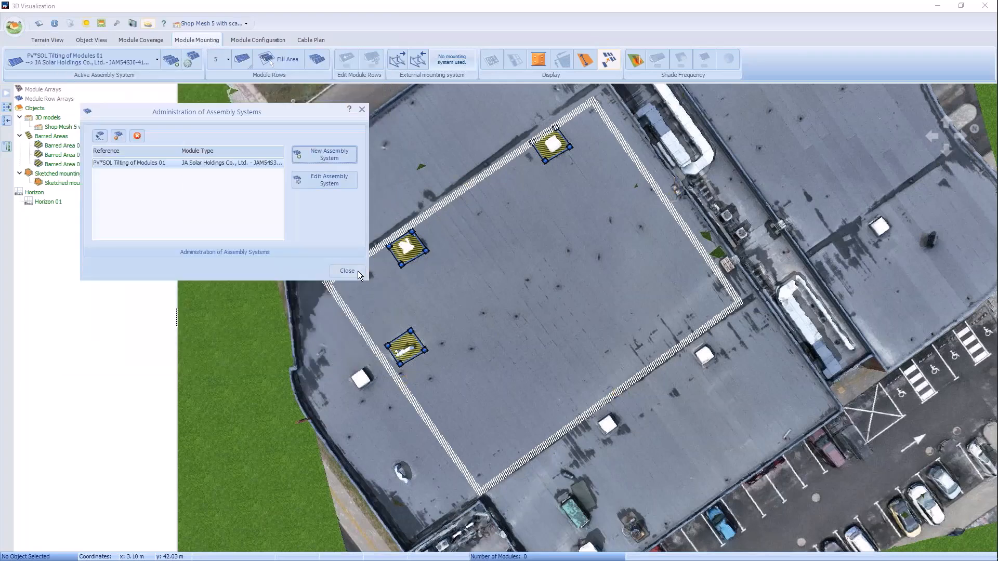
click(347, 271)
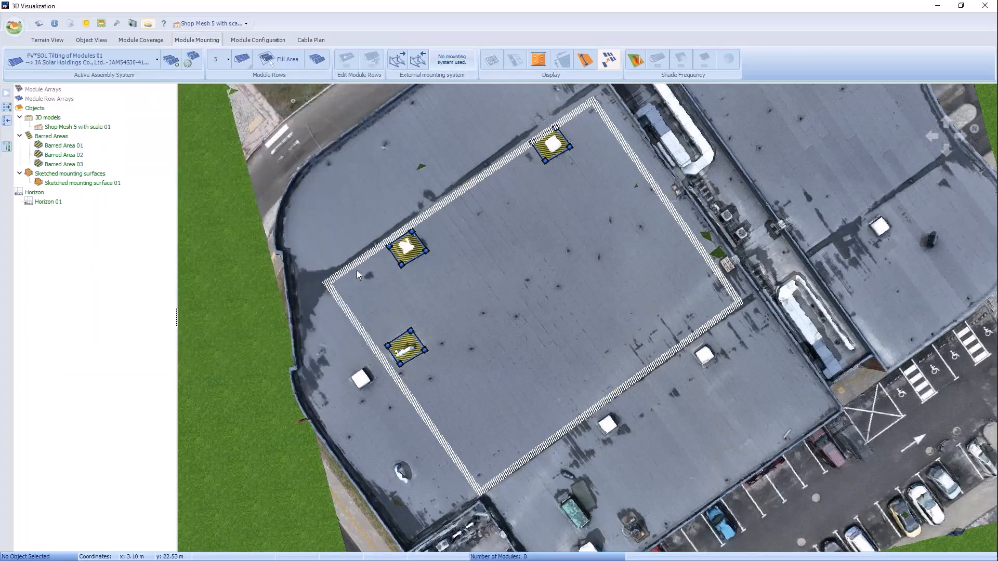
Step: Place a trial row of five modules, and replace it by maximizing module rows over the mounting surface with 2 m support clearance
click(244, 59)
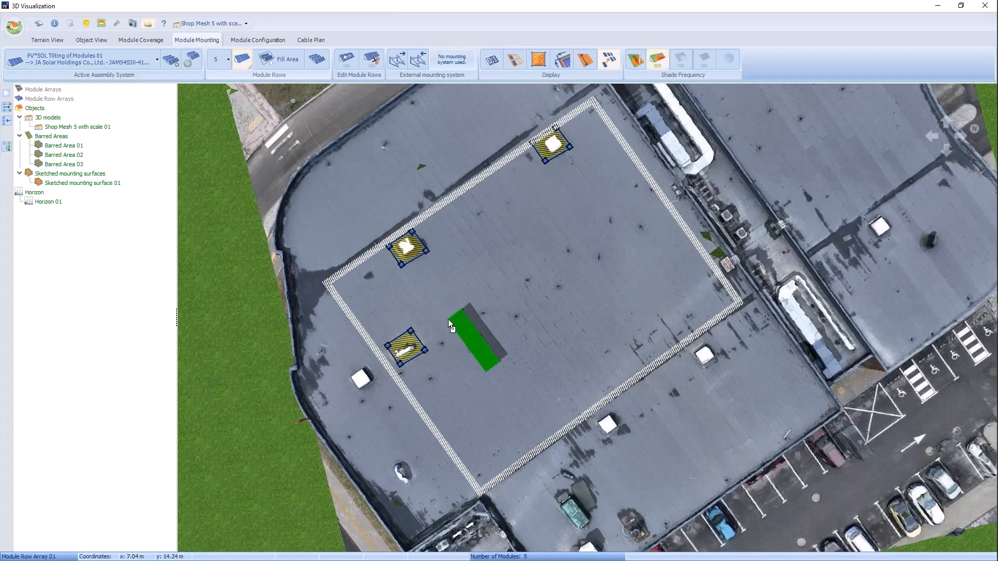
click(449, 318)
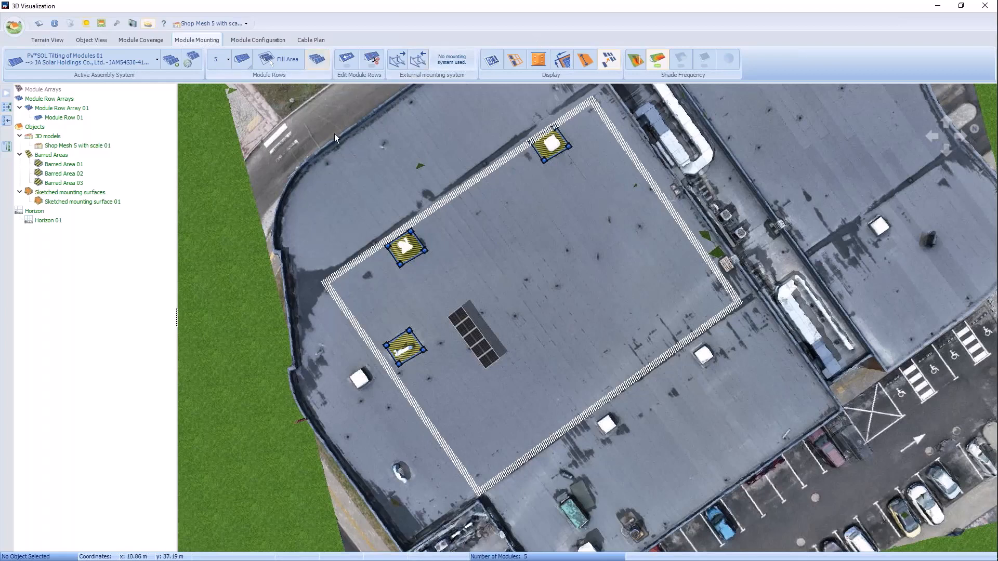
click(318, 60)
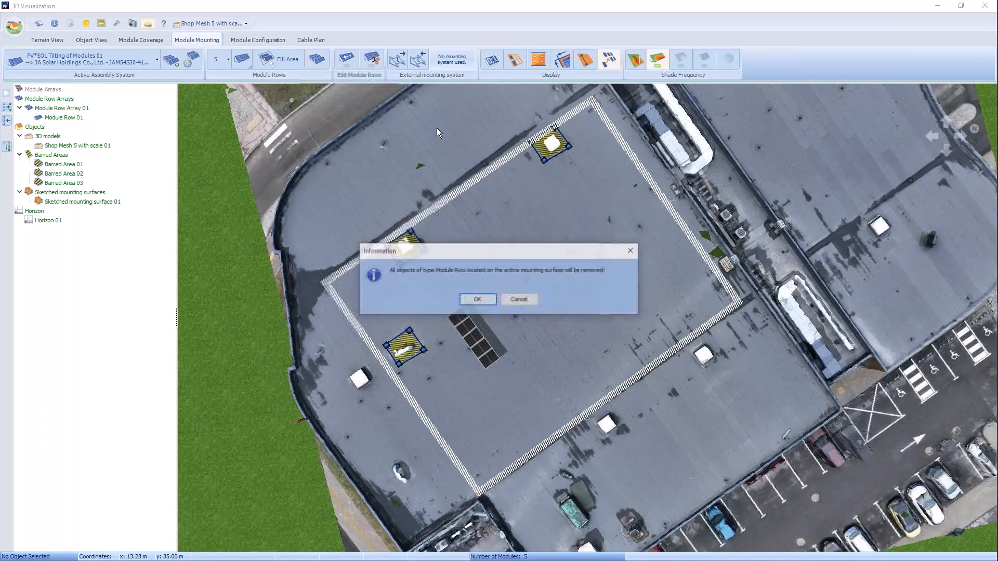
click(473, 297)
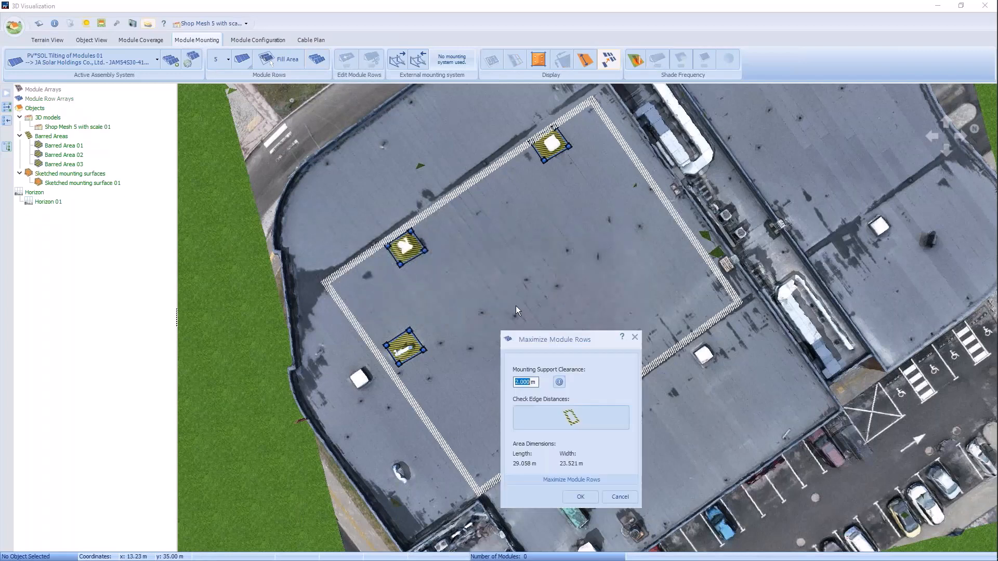
click(581, 497)
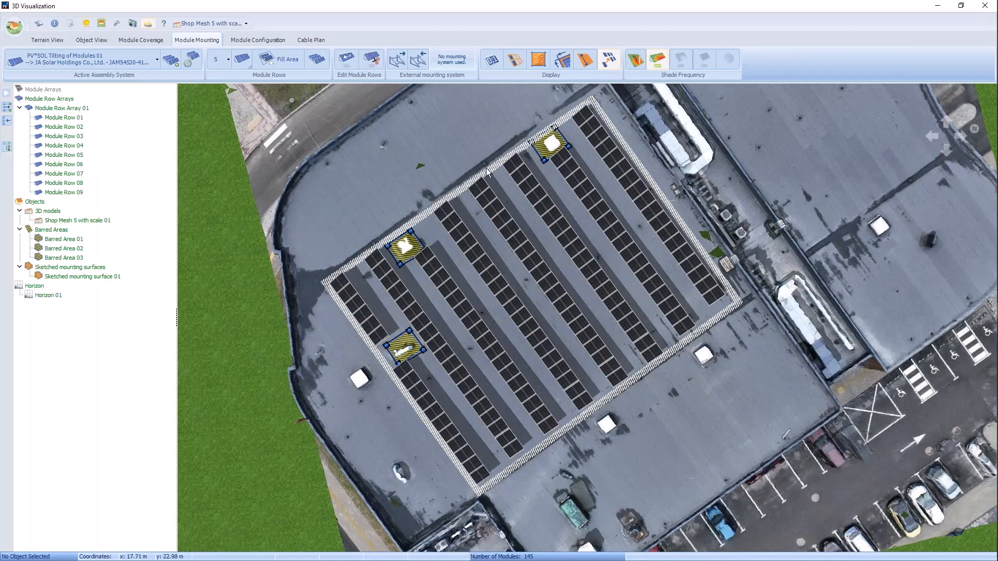
Step: Simulate the module rows' shade frequency and examine the values around the barred area beside edge 3
click(637, 62)
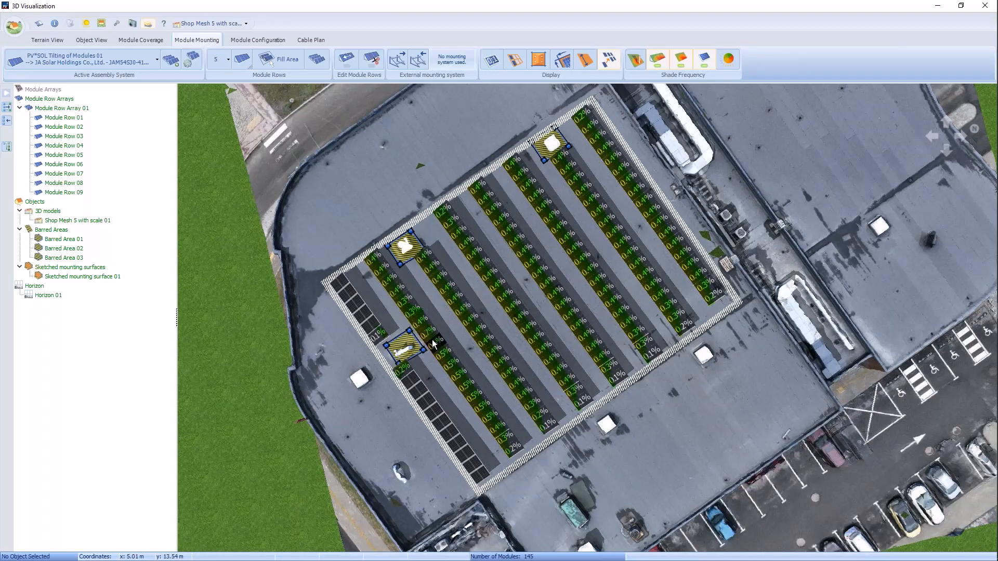
scroll(424, 333, up, 2)
scroll(392, 338, up, 2)
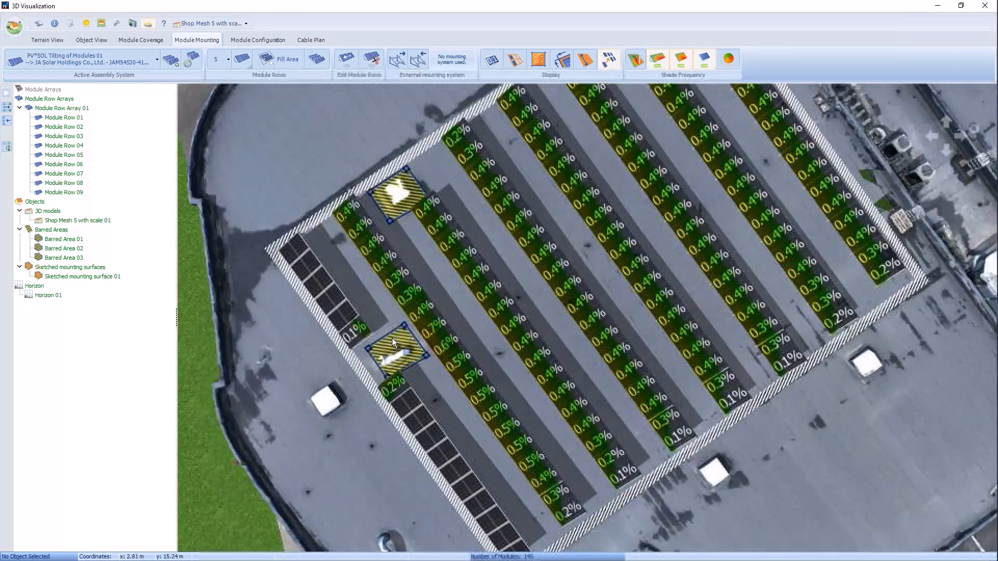
scroll(392, 338, up, 1)
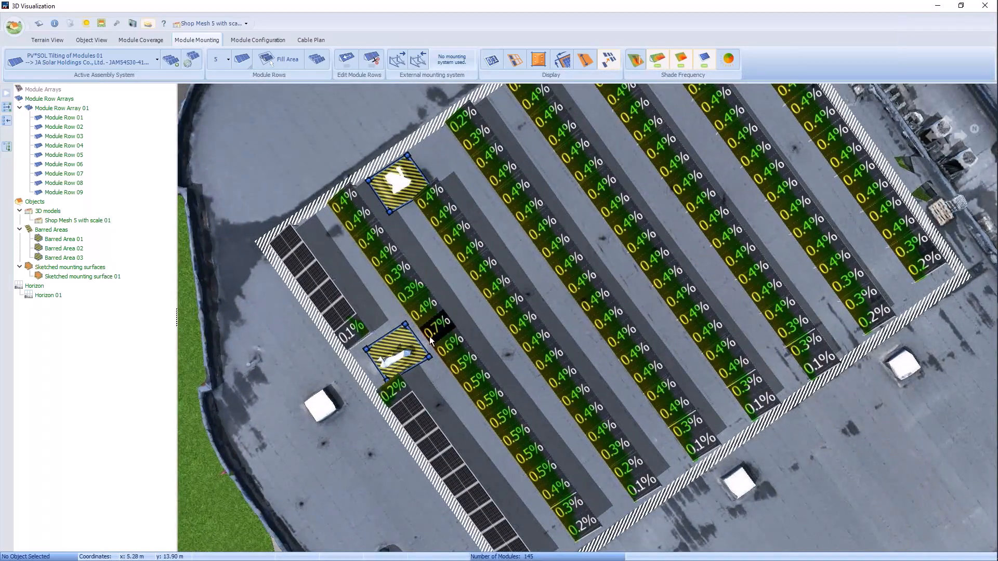
scroll(434, 332, up, 3)
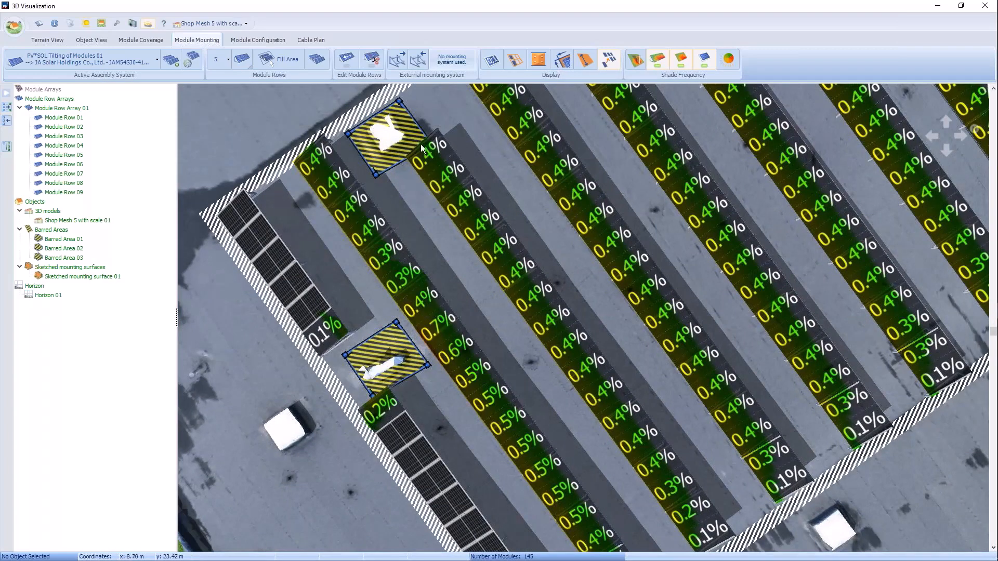
Step: Split the second module row from edge 3 on both sides of the three modules next to the damaged skylight's barred area
click(371, 59)
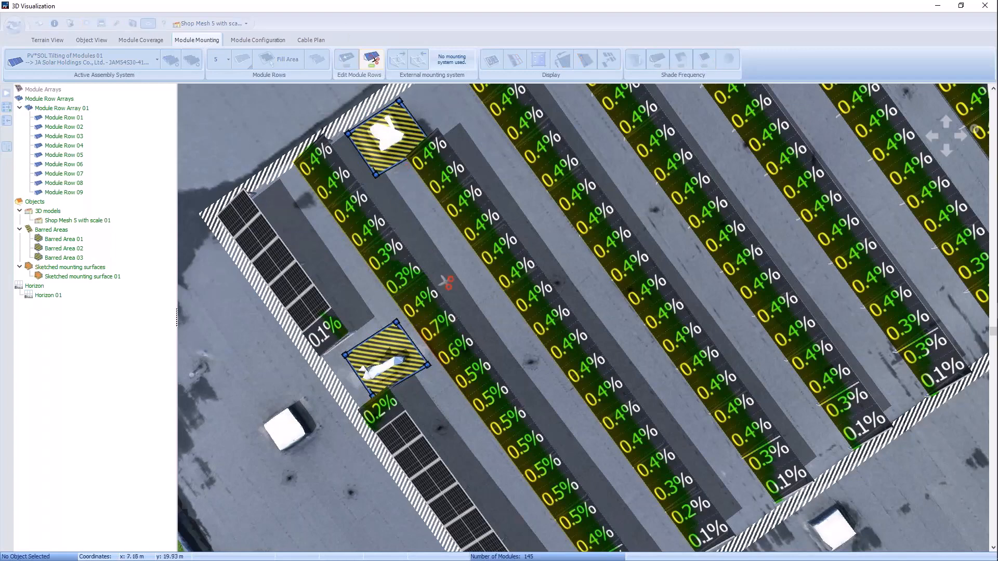
click(406, 298)
click(474, 313)
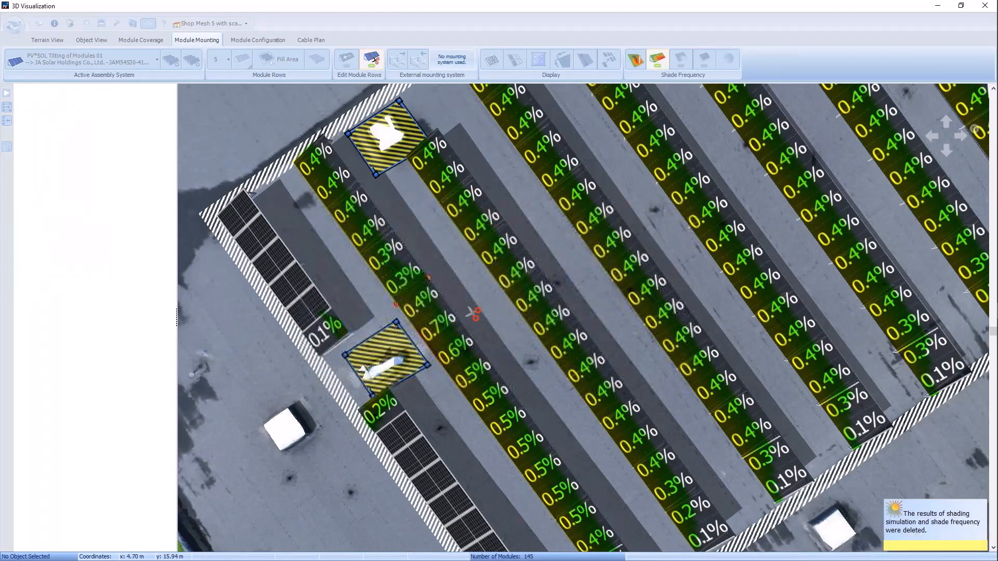
click(456, 363)
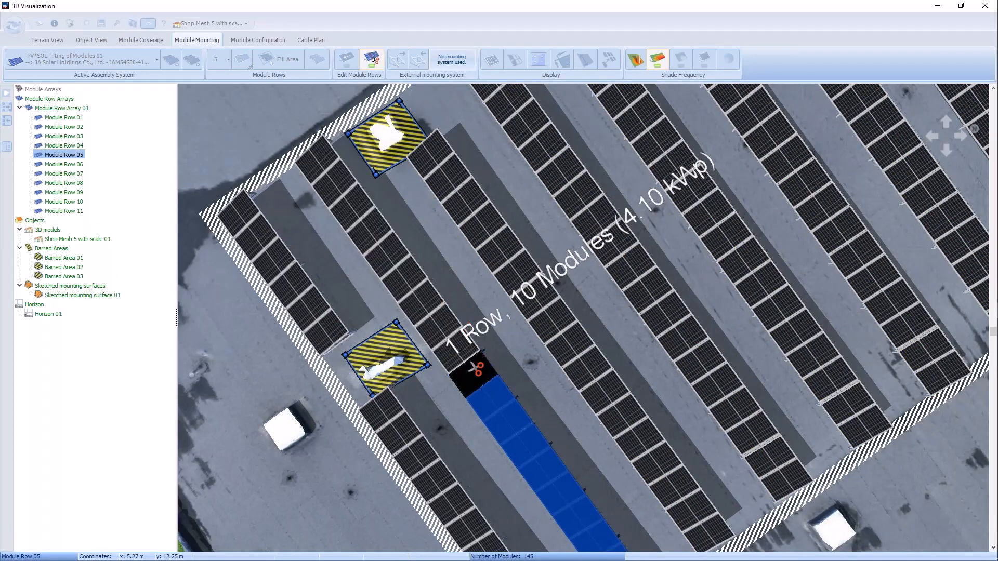
Step: Remove the separated three-module row segment beside the damaged skylight's barred area
click(444, 354)
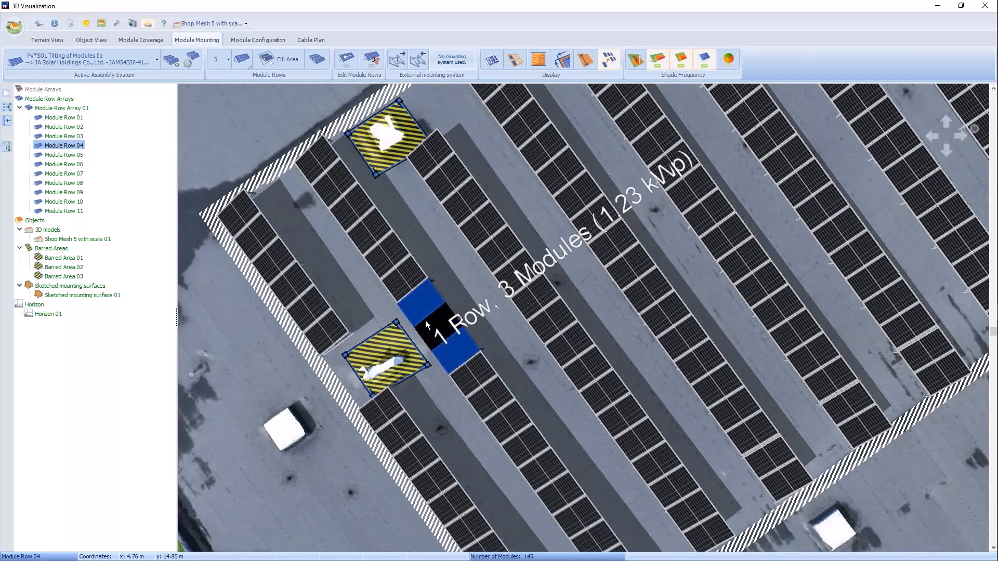
right_click(426, 320)
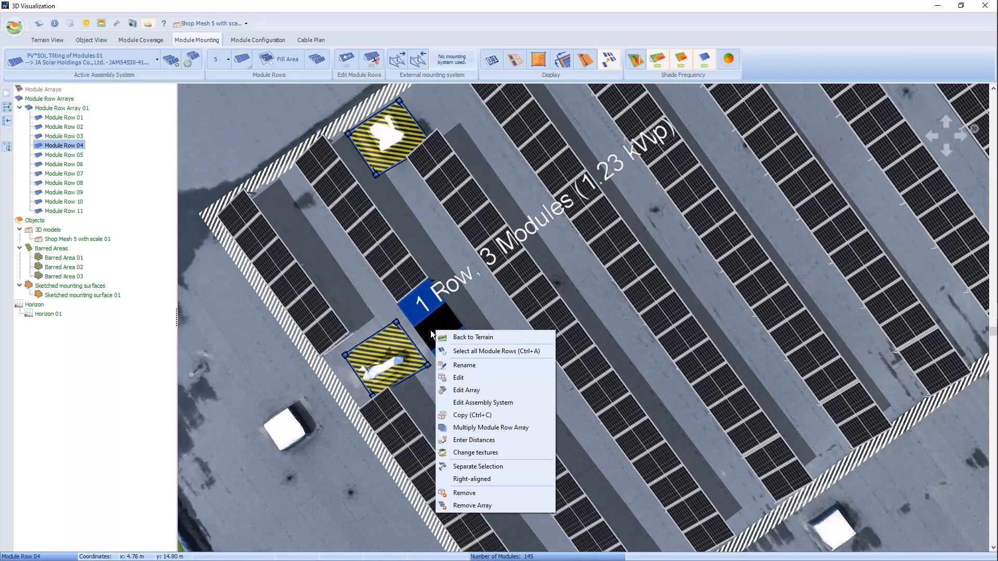
click(473, 494)
click(478, 299)
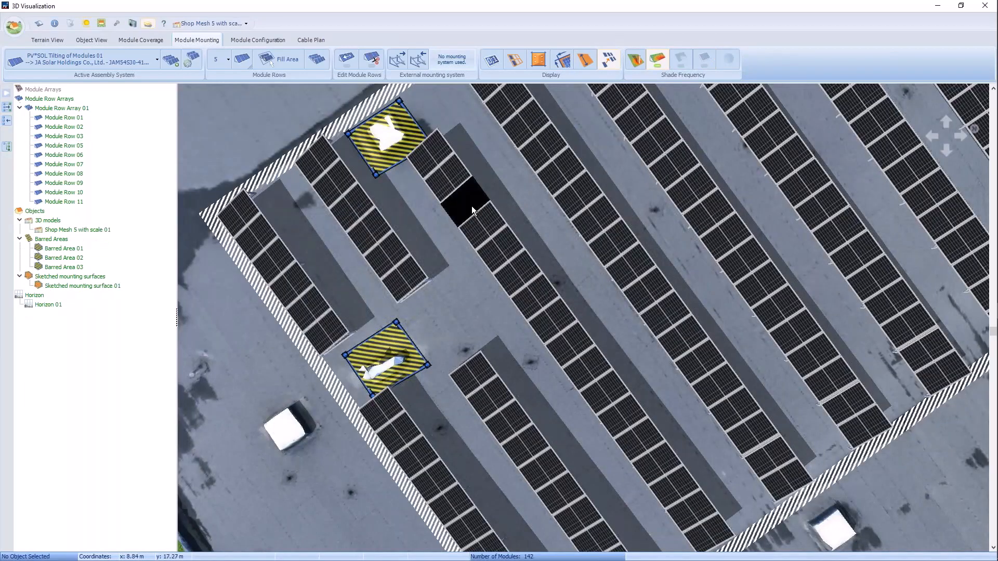
Step: Save the project under the name Shop 1.pvprj in the Projects folder, replacing the existing file
scroll(485, 192, down, 5)
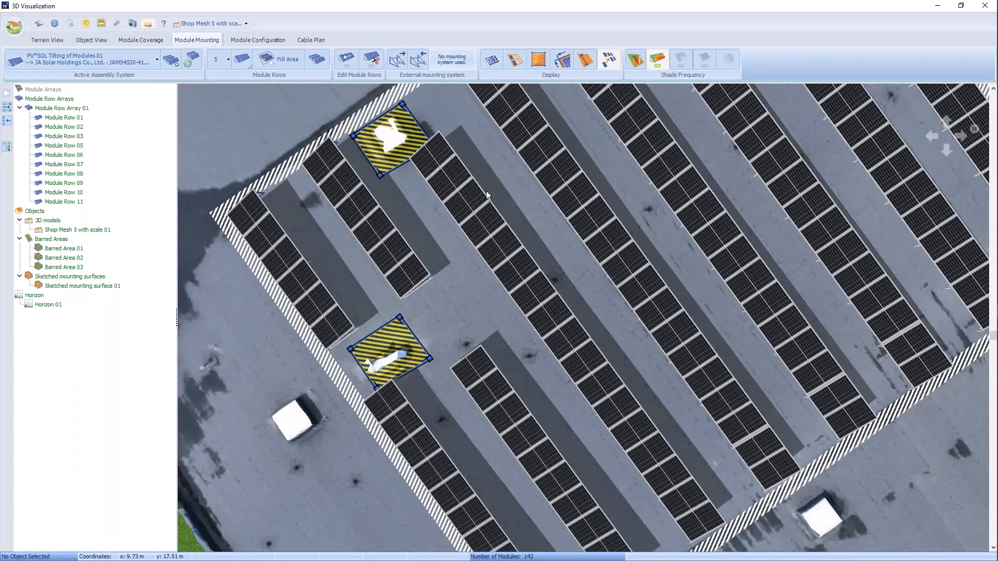
key(Up)
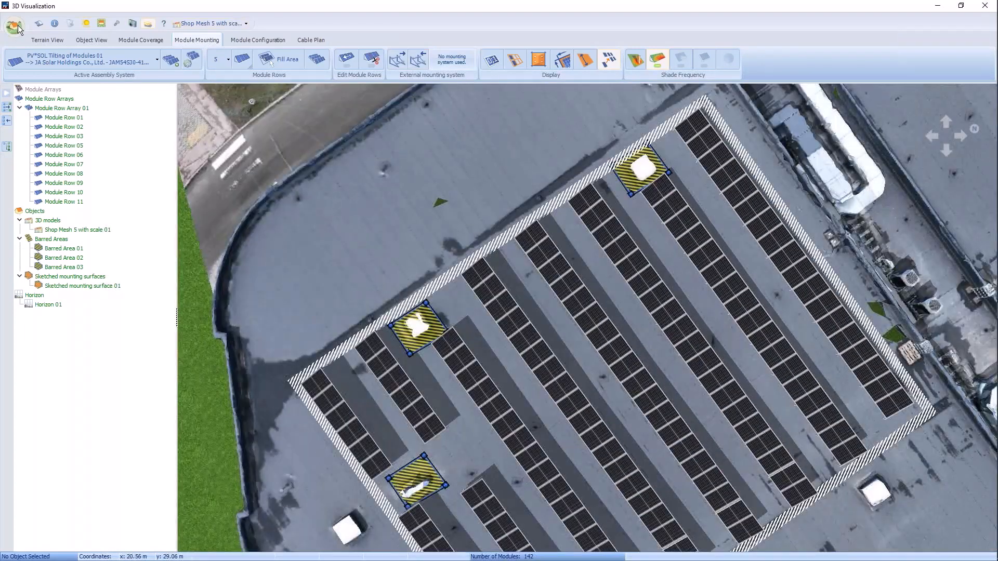
click(17, 28)
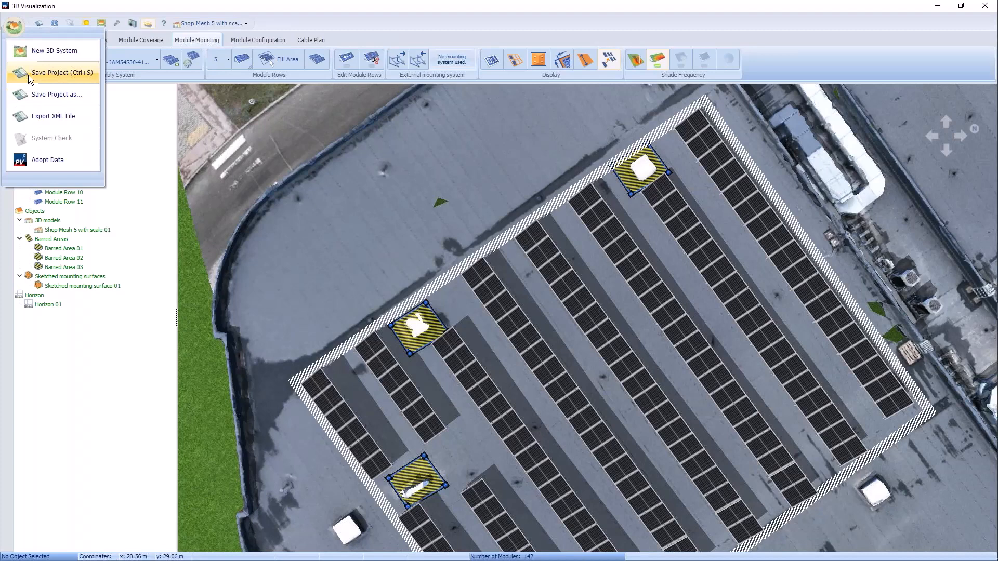
click(53, 95)
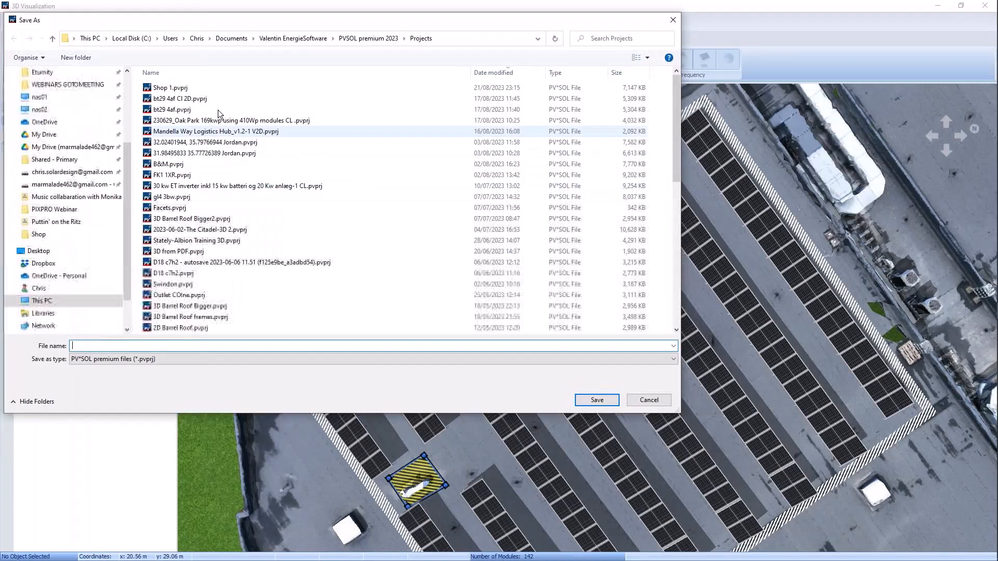
click(172, 87)
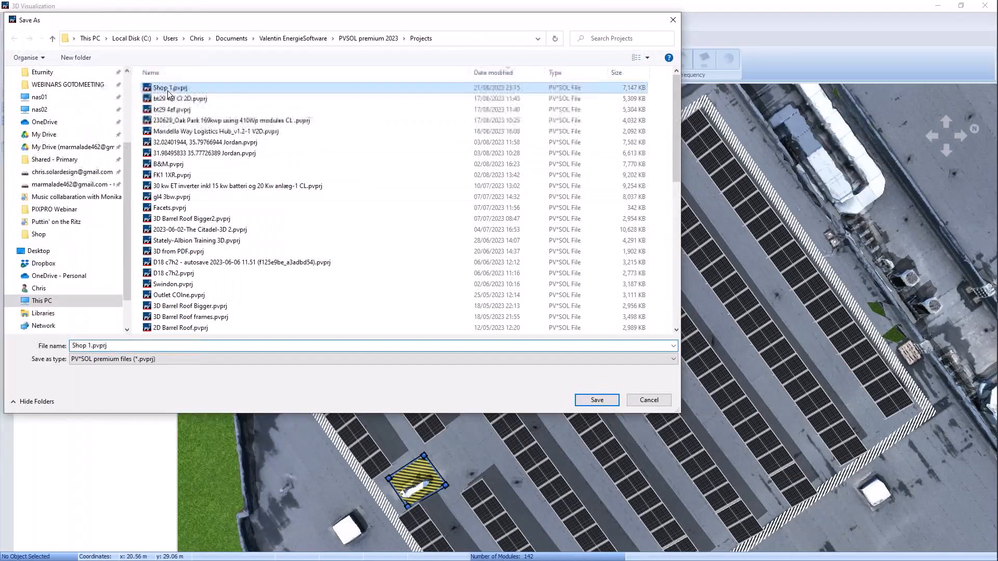
click(597, 398)
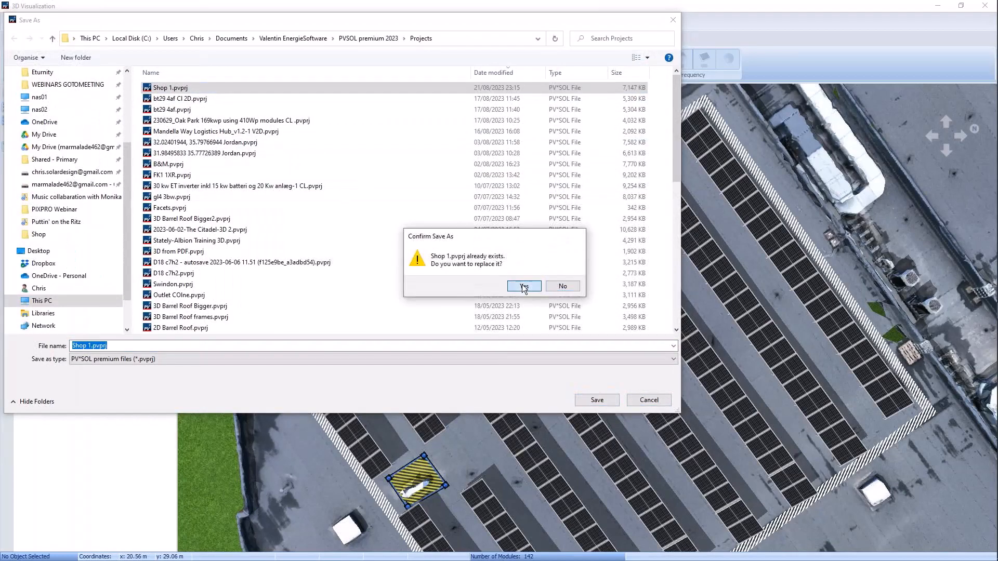
click(523, 287)
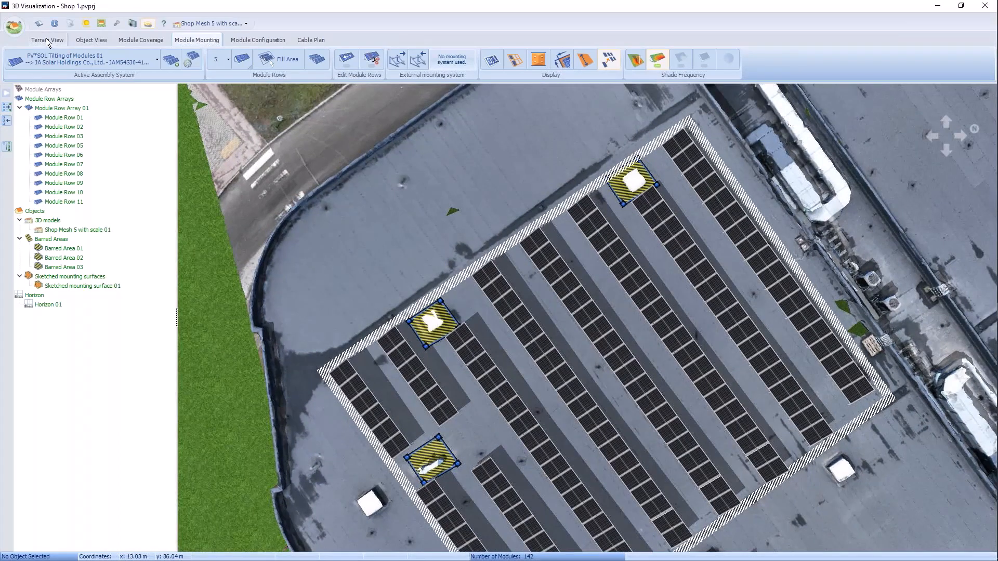
Step: Show the whole terrain in South East View, turned so that the skyline behind the shop is in sight
click(46, 39)
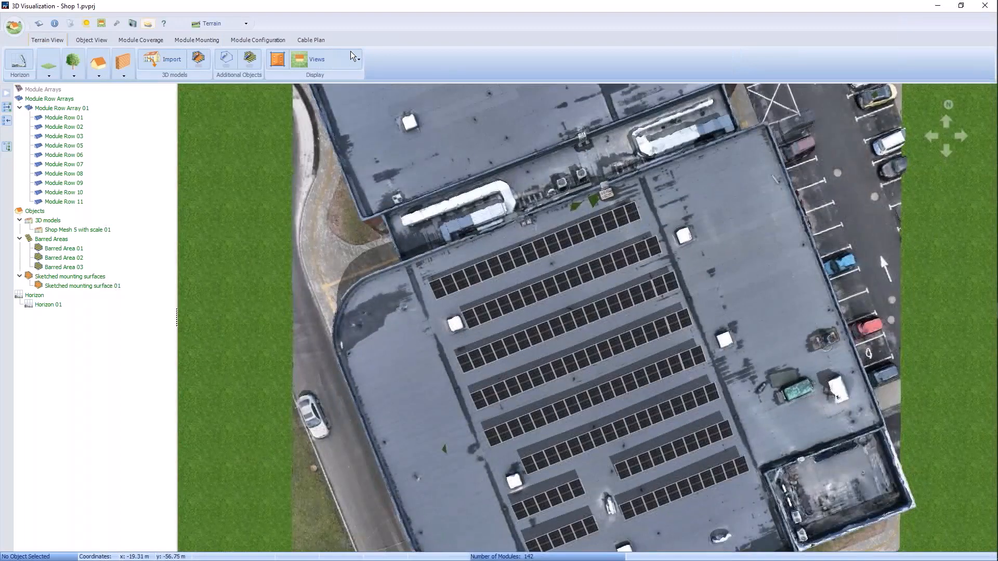
click(343, 61)
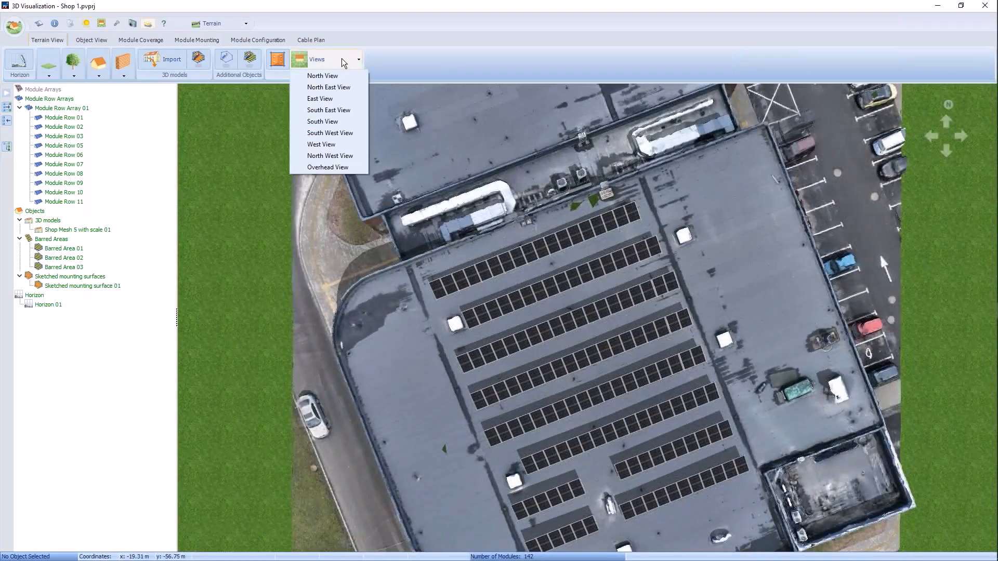
click(337, 112)
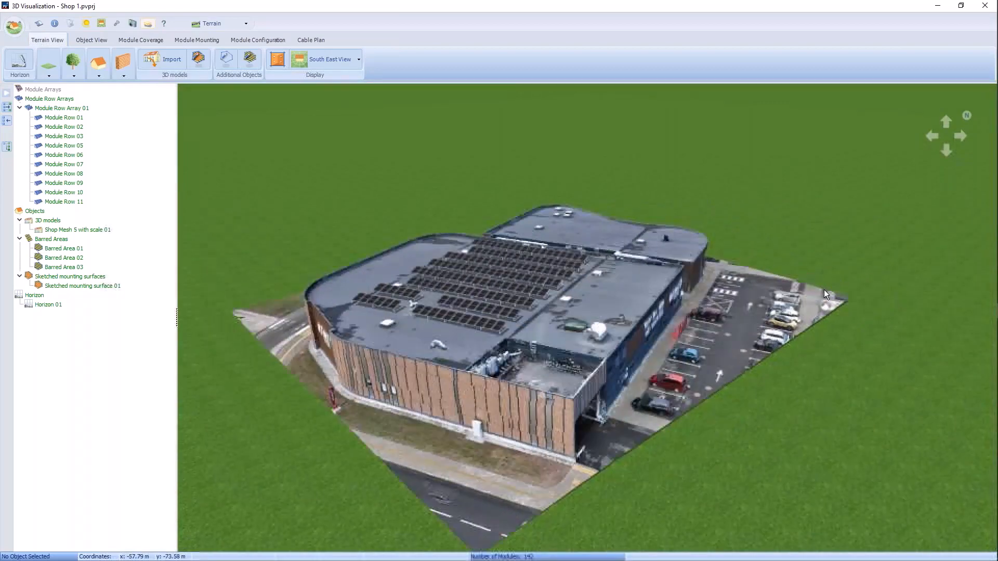
mouse_move(824, 290)
right_down()
mouse_move(728, 305)
mouse_move(773, 313)
mouse_move(656, 274)
mouse_move(661, 239)
right_up()
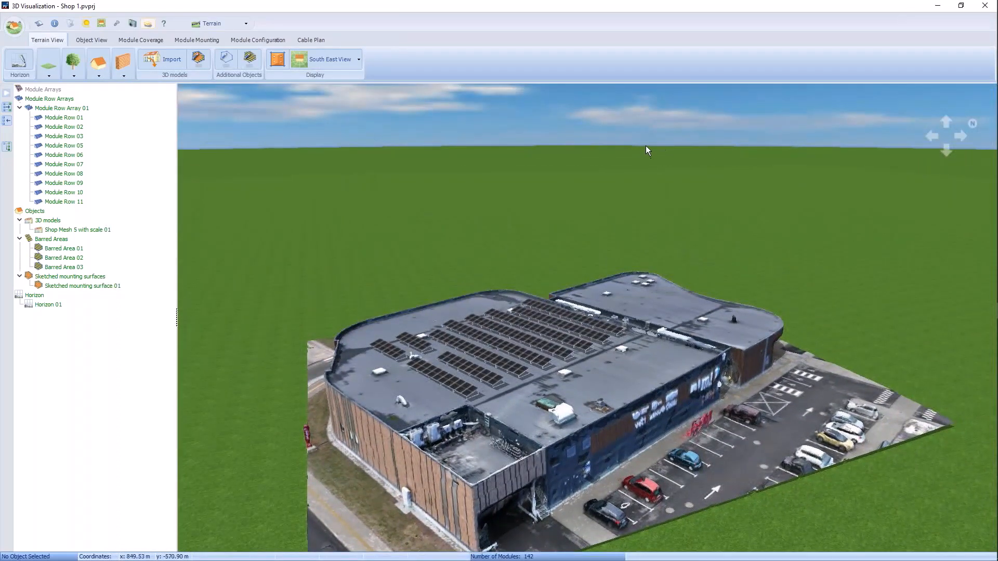
Step: Load the horizon line from PVGIS for the shop building's location, using the Google - Hybrid map, and apply it to the terrain
click(19, 65)
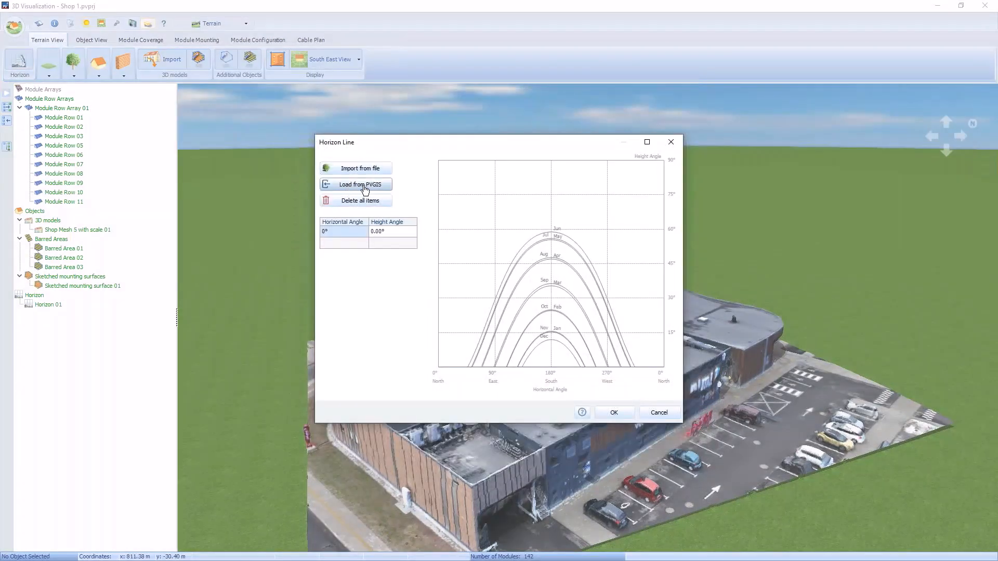
click(365, 188)
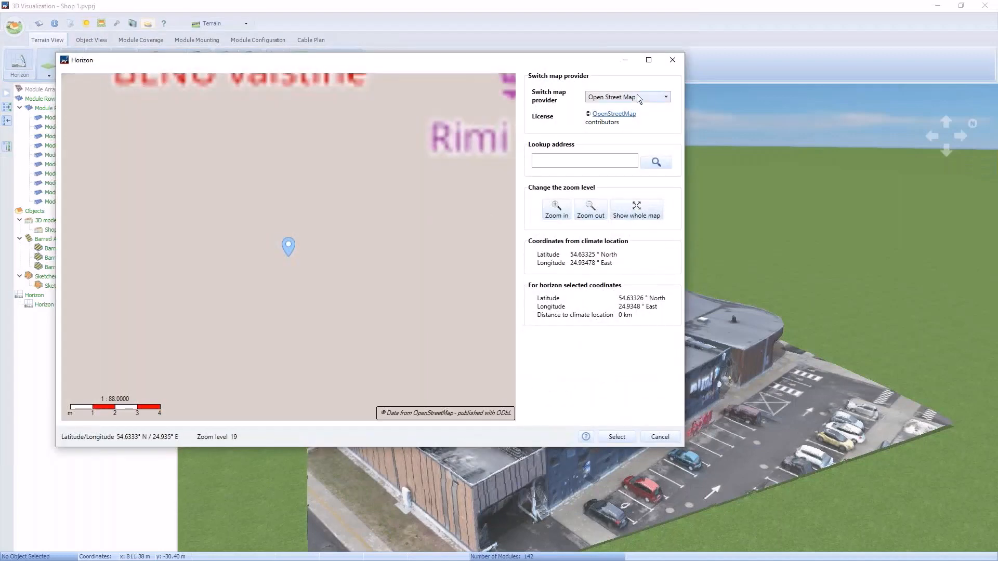
click(636, 96)
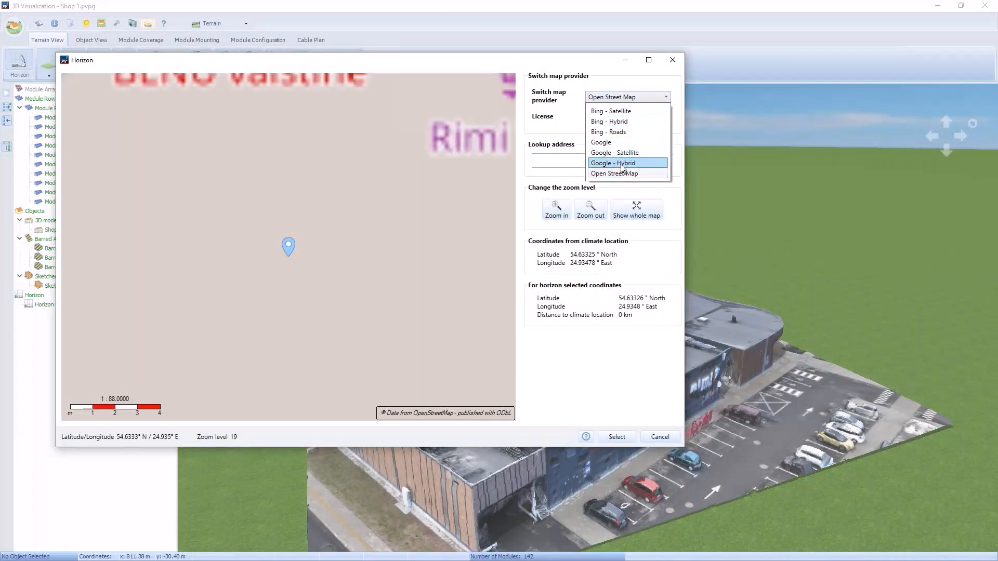
click(613, 163)
scroll(403, 229, down, 3)
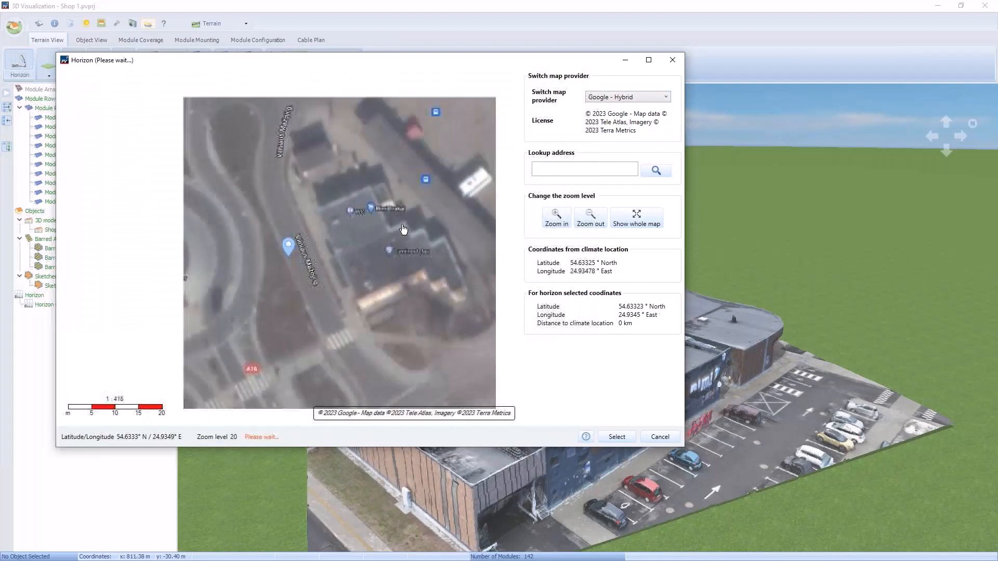
drag(400, 233, 272, 298)
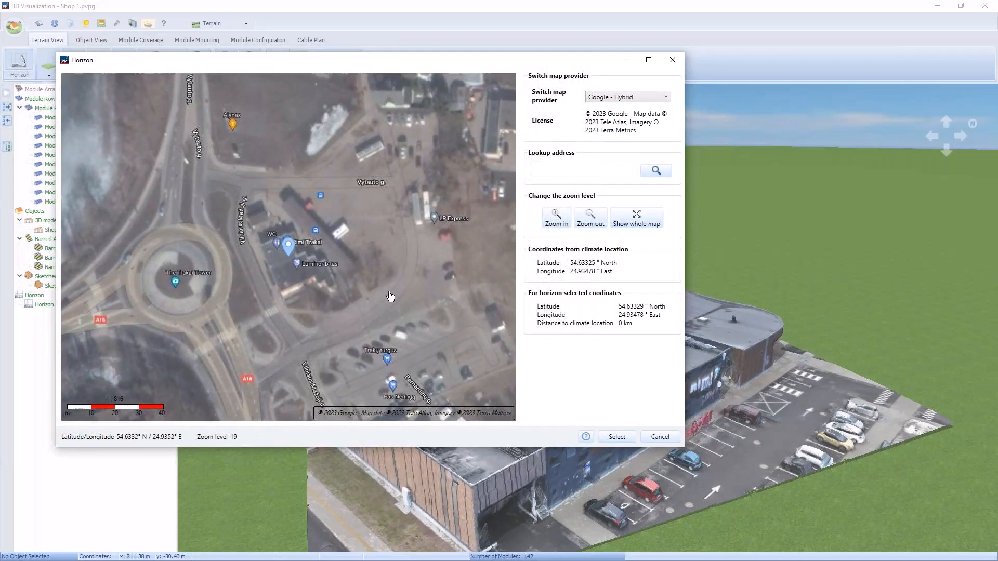
click(616, 436)
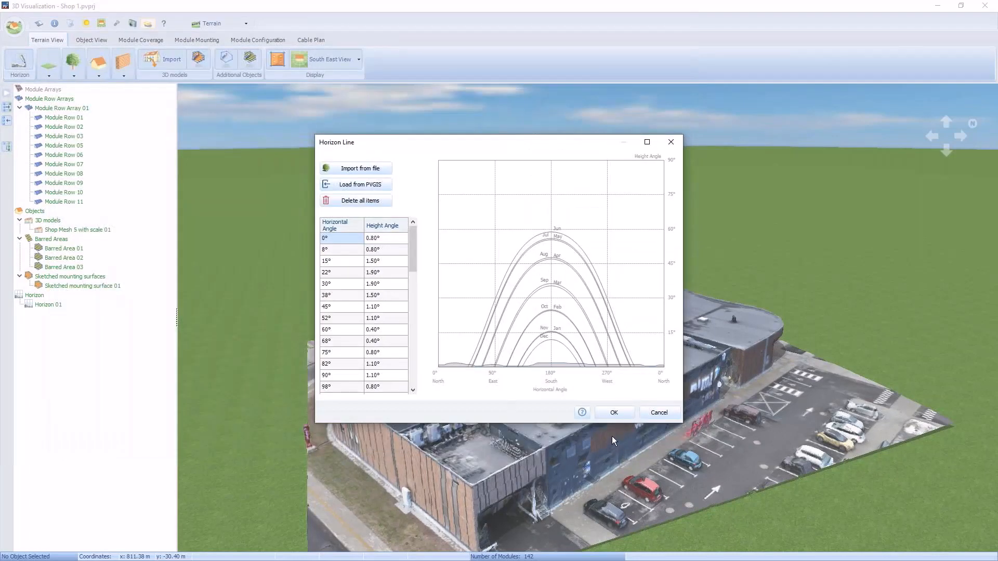
click(614, 414)
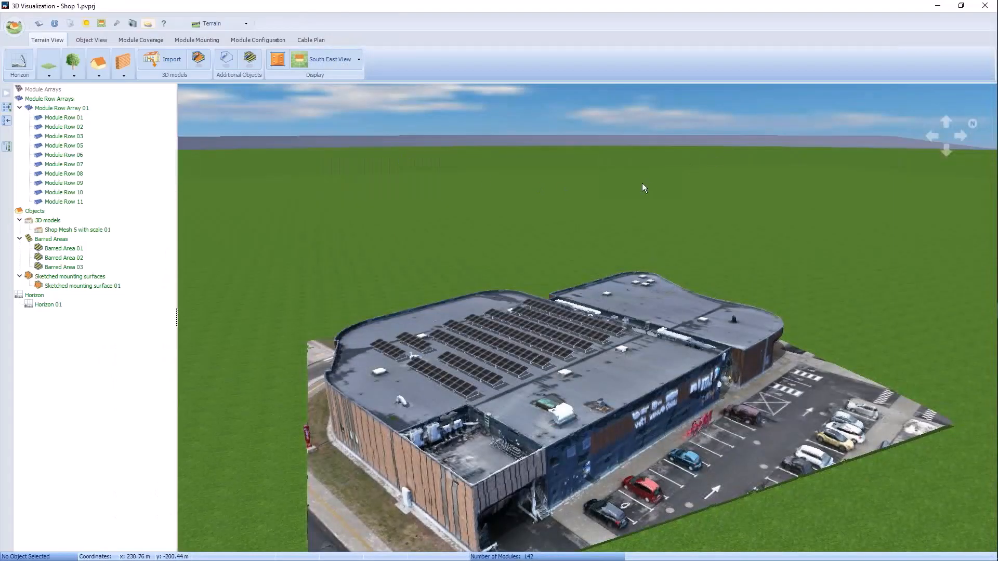
Step: Capture a Shade Environment screenshot of the whole shop with its module rows and use it as the overview picture
scroll(642, 184, down, 4)
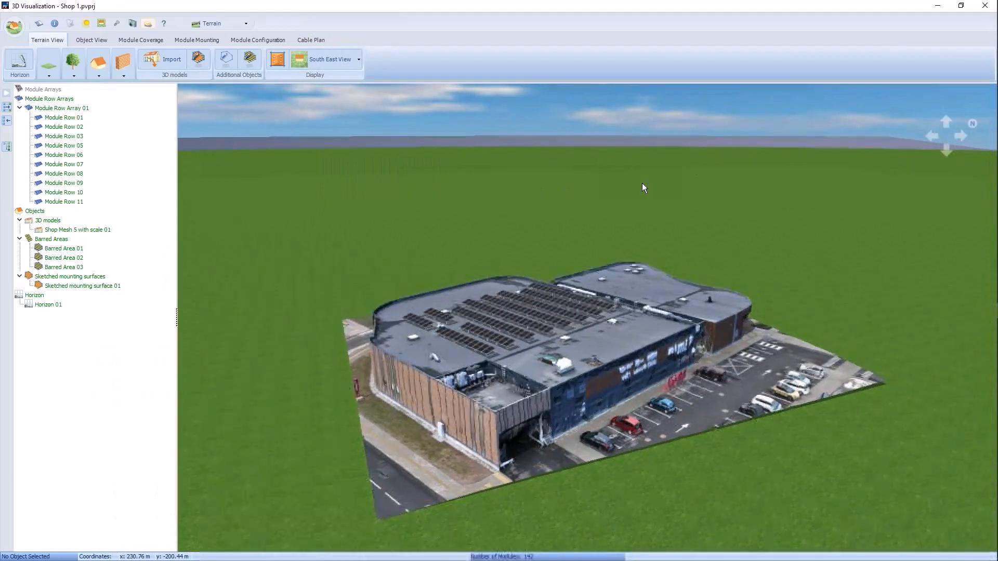
scroll(429, 435, up, 1)
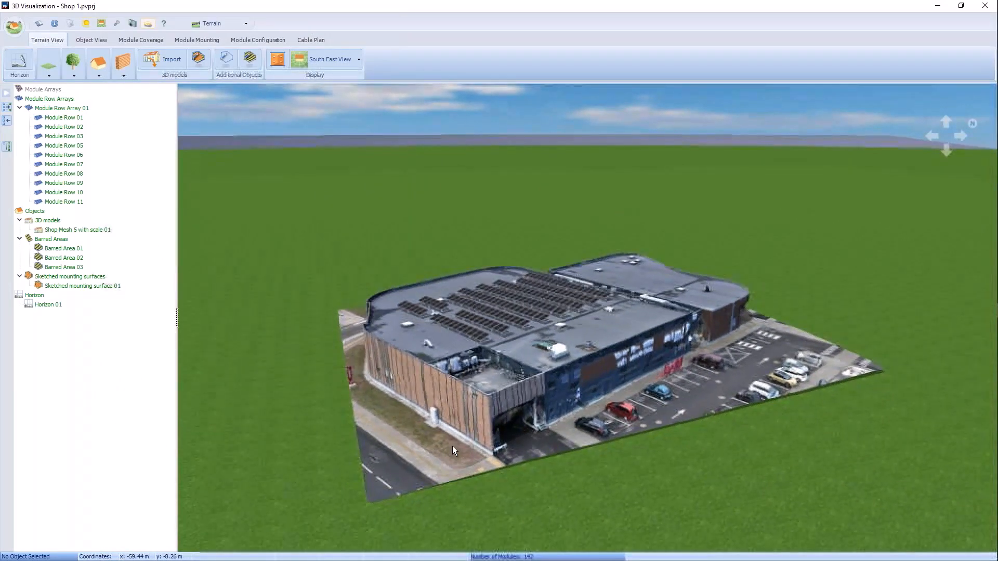
scroll(500, 328, up, 4)
scroll(500, 328, up, 3)
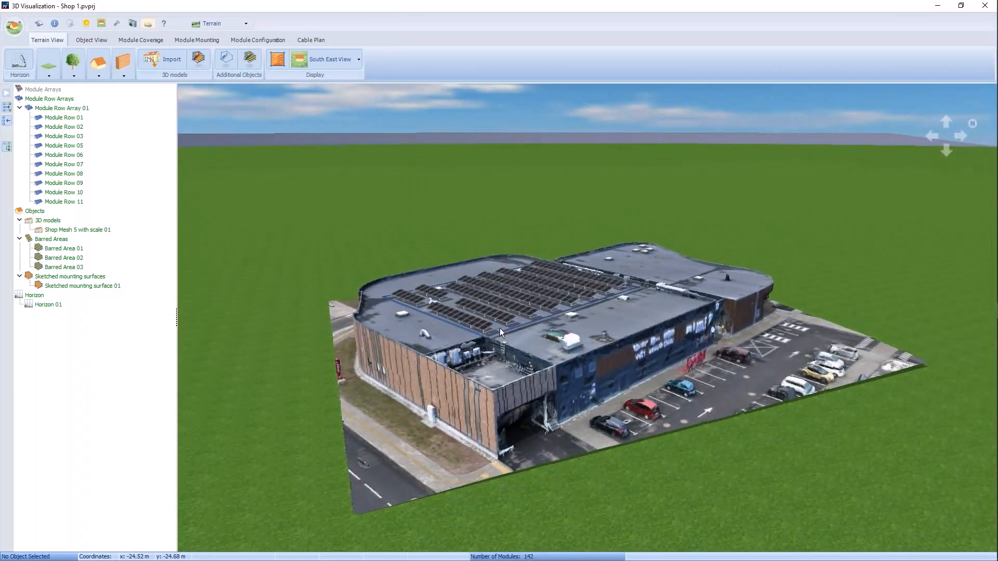
scroll(501, 328, up, 1)
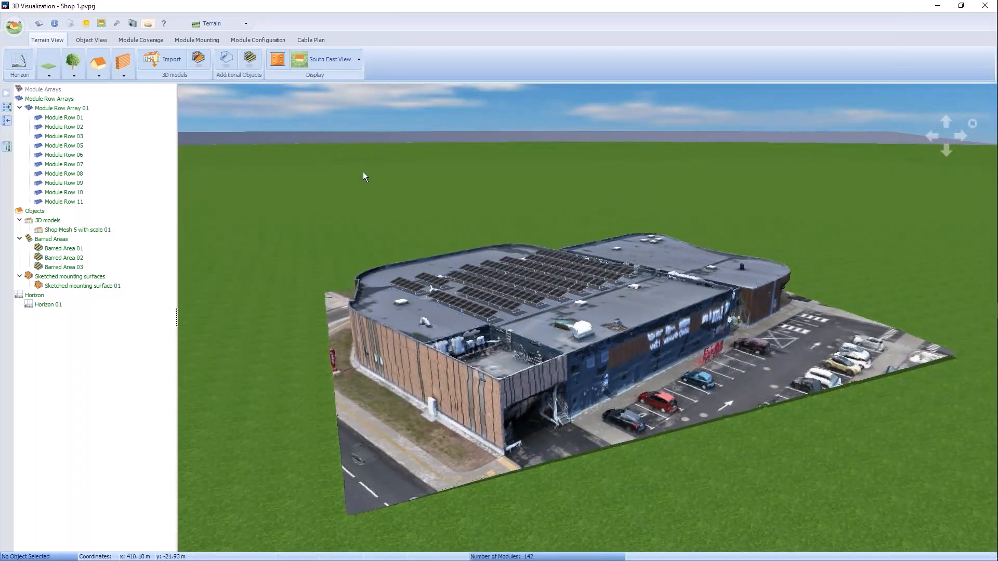
click(133, 24)
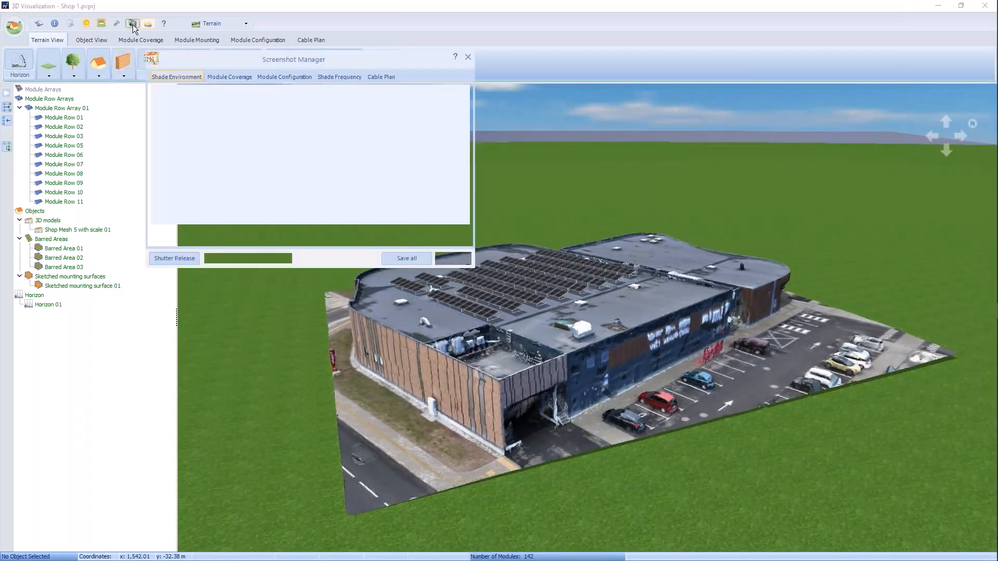
click(165, 259)
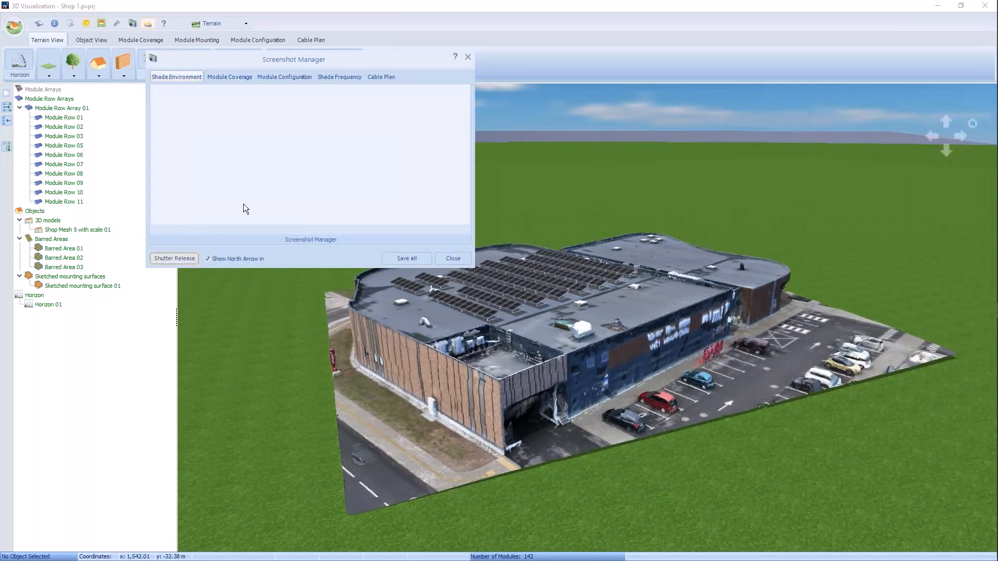
right_click(195, 124)
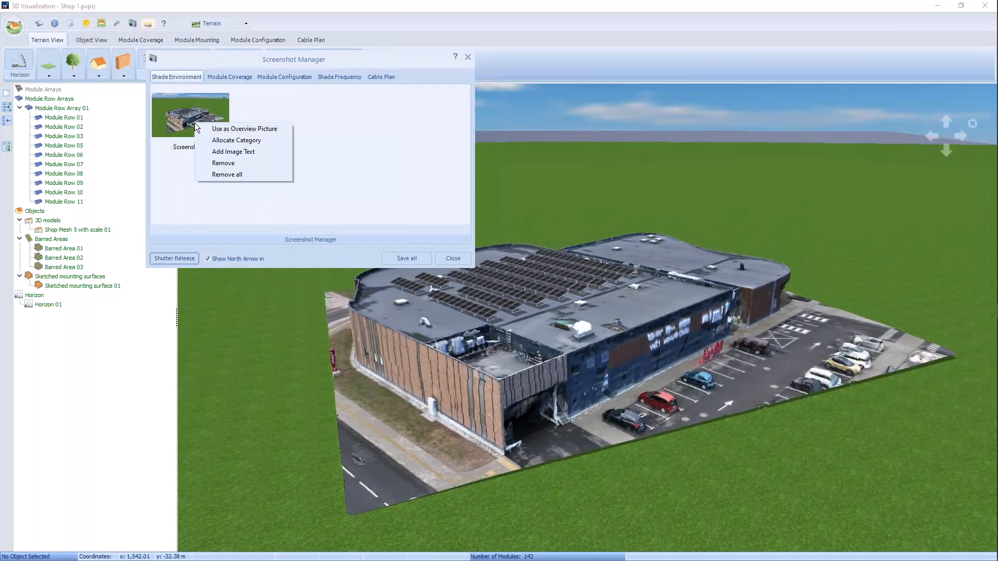
click(245, 128)
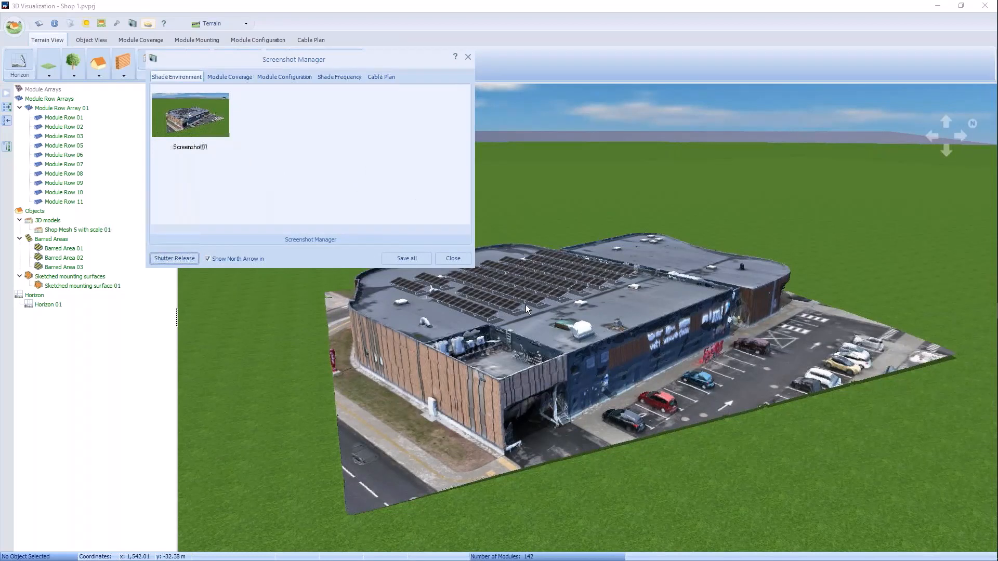
click(452, 259)
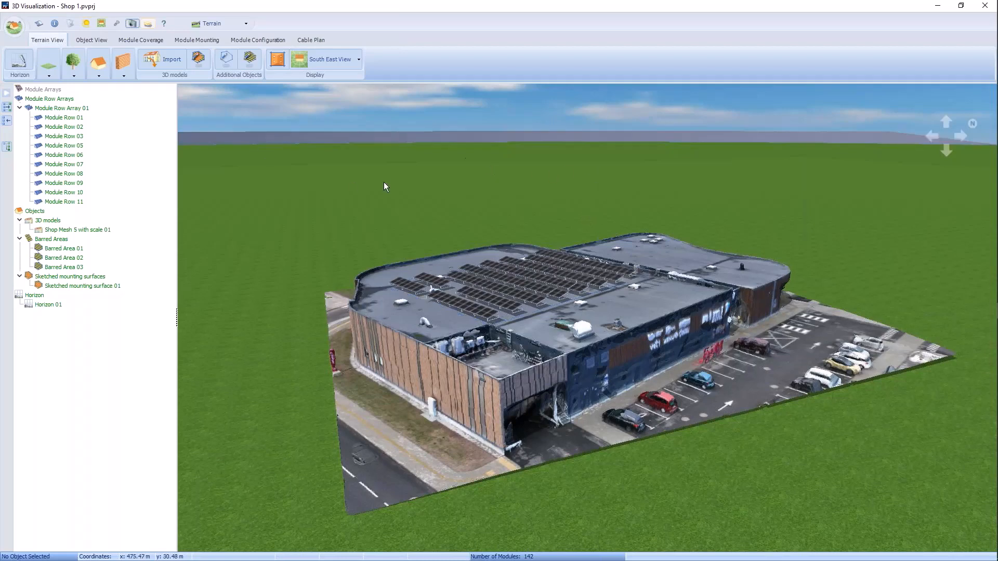
Step: Configure the sketched mounting surface's module area with the suggested SolarEdge inverter and 1x1 power optimizer configuration
click(260, 39)
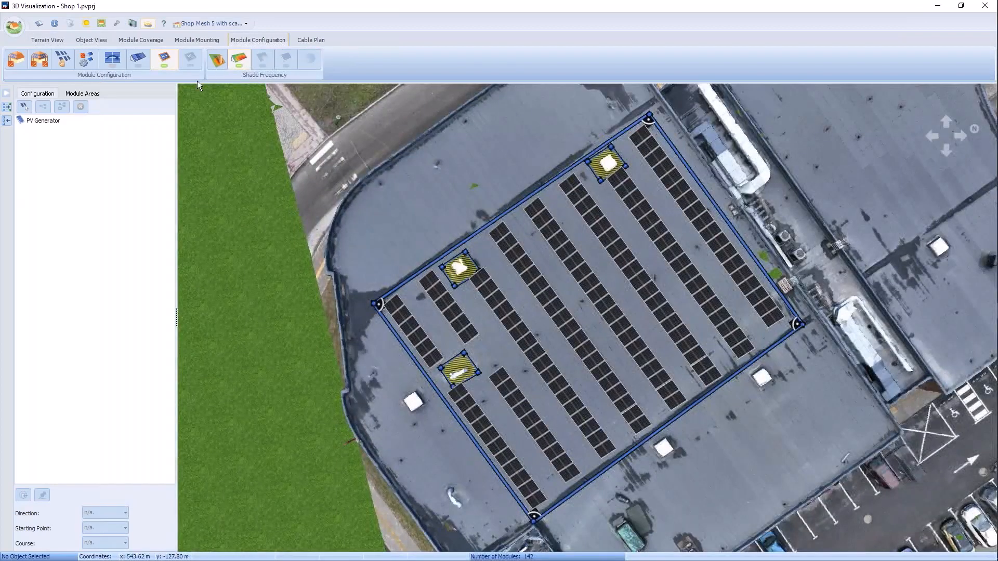
click(62, 61)
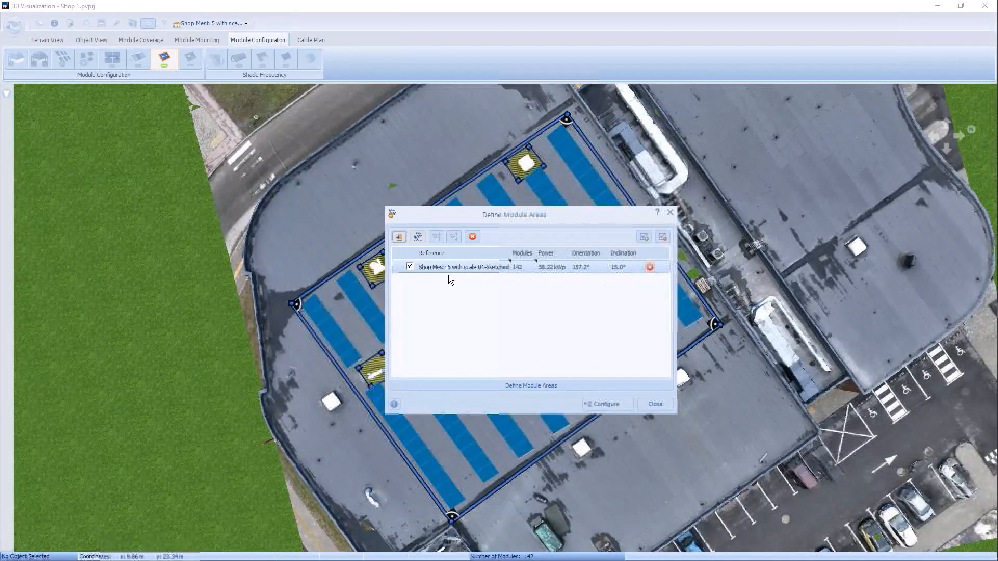
click(590, 405)
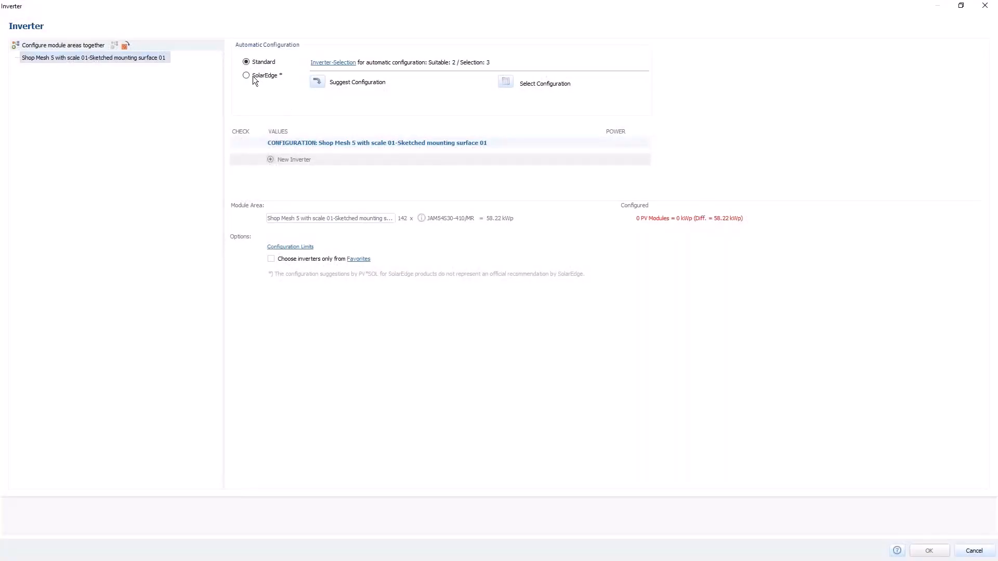
click(252, 75)
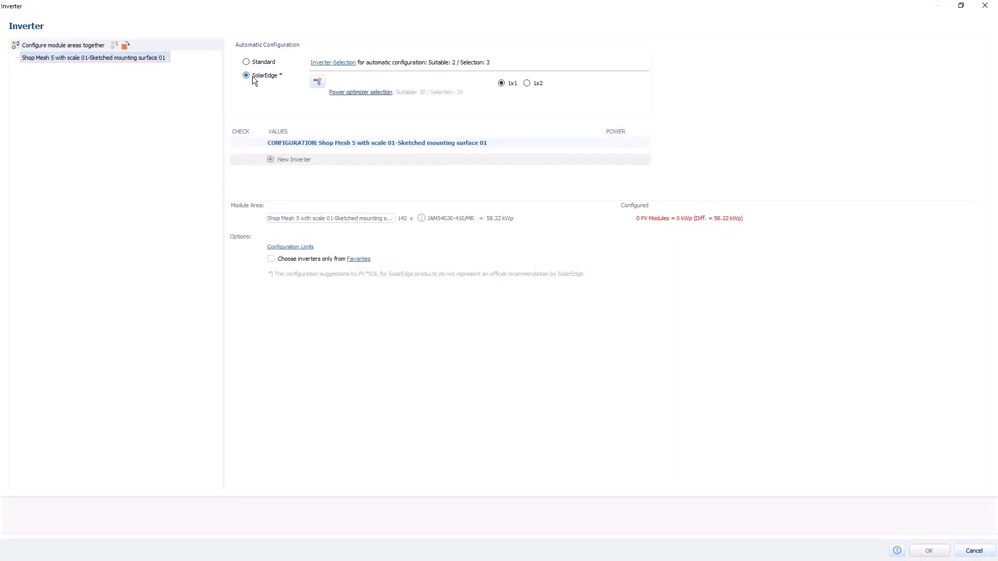
click(317, 84)
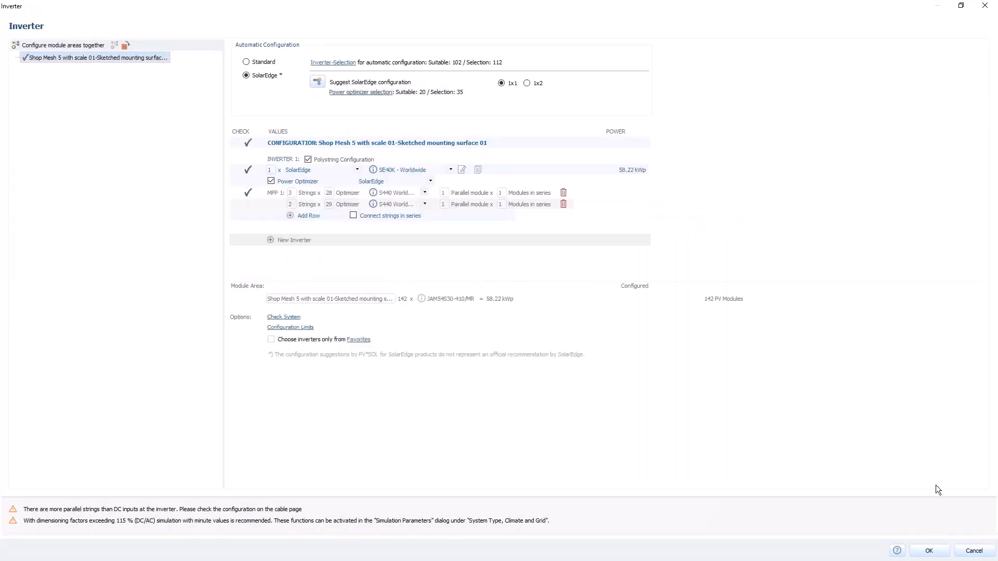
click(930, 548)
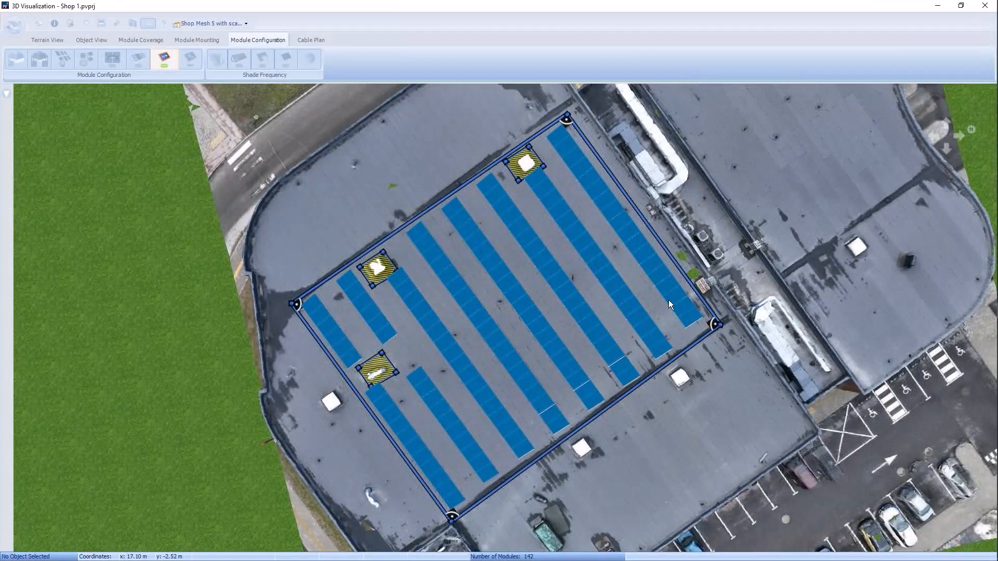
Step: Set the module string routing of System 1 to the Horizontal direction with the Meander course
scroll(684, 347, up, 4)
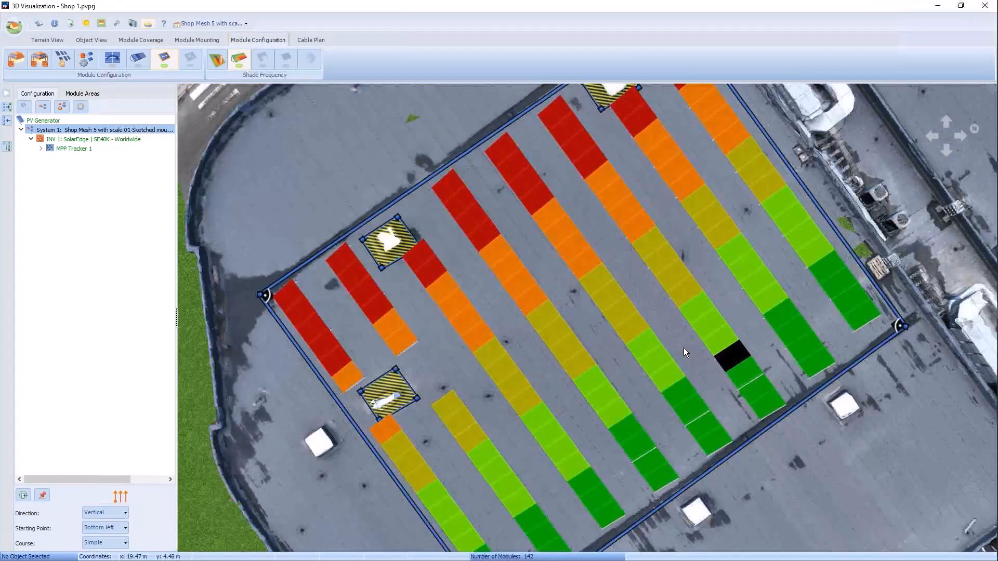
scroll(265, 359, down, 1)
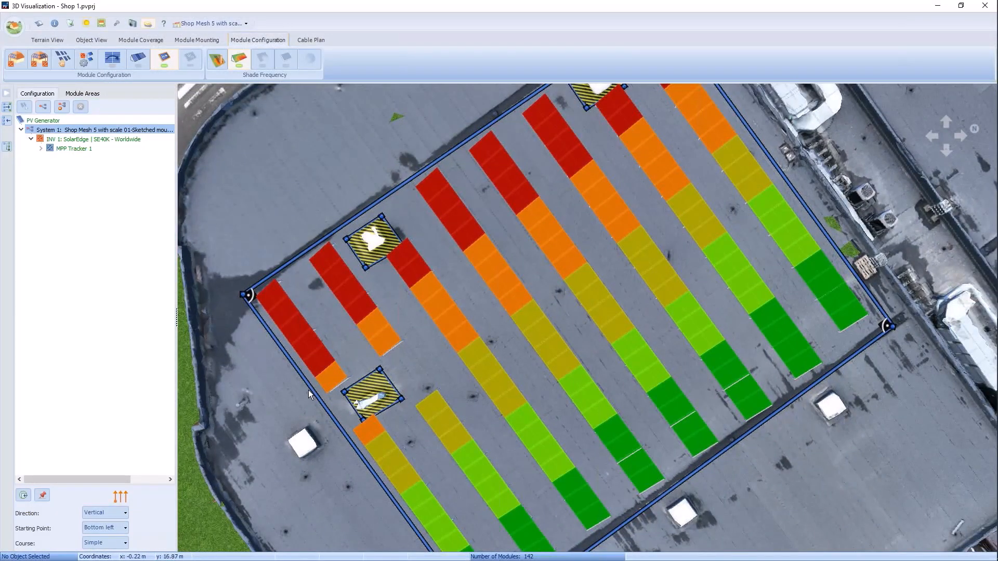
scroll(312, 390, up, 2)
scroll(319, 393, up, 1)
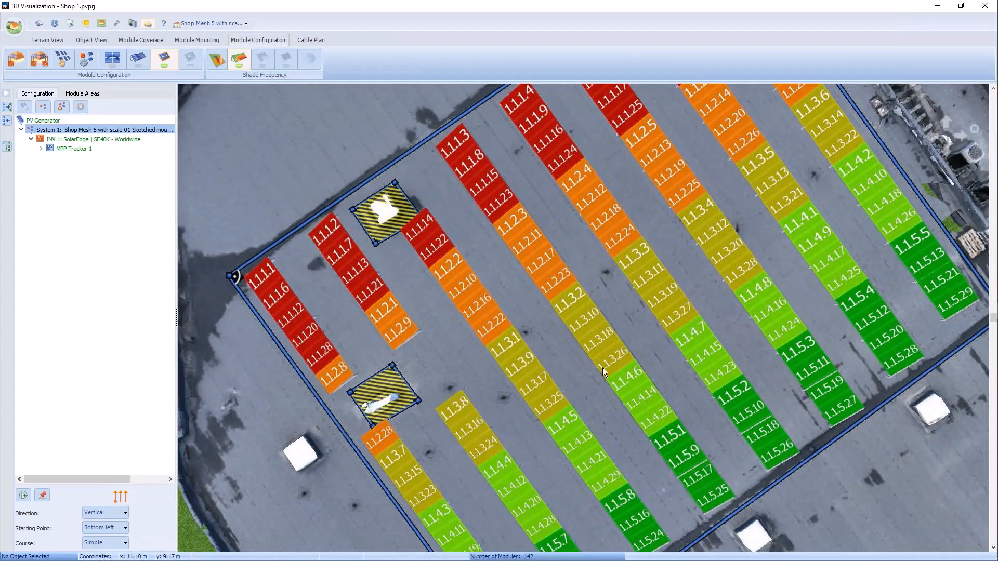
click(117, 513)
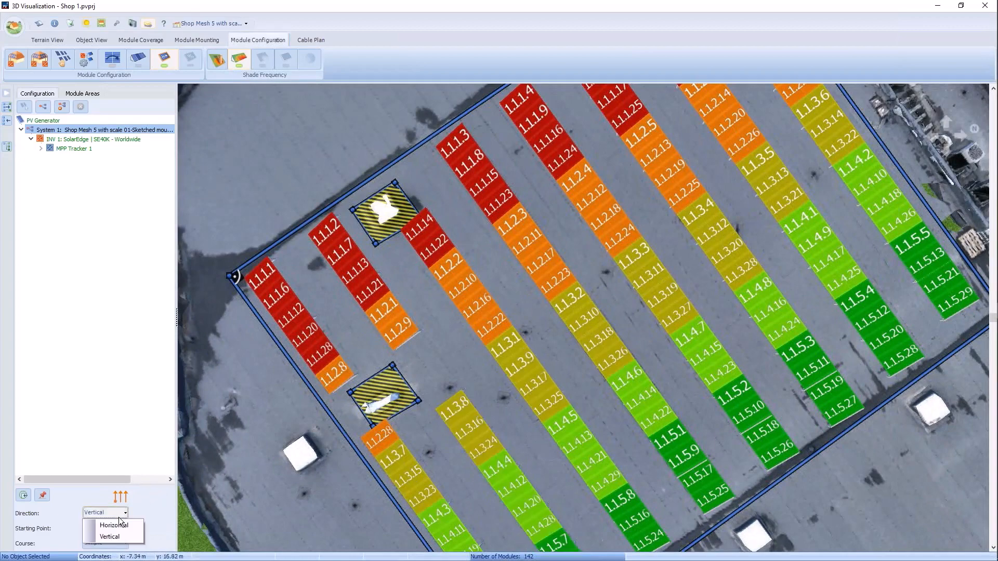
click(119, 526)
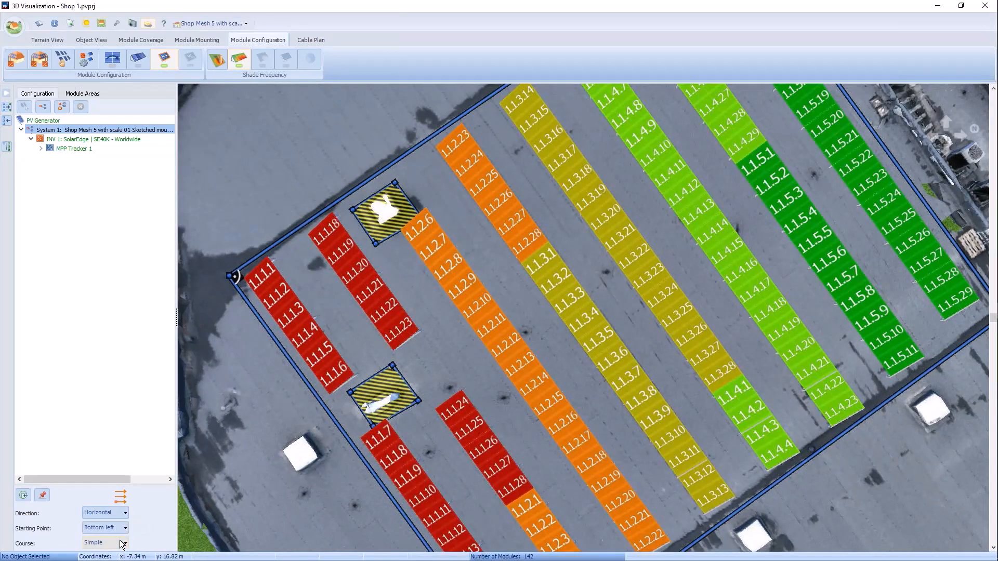
click(121, 543)
click(121, 541)
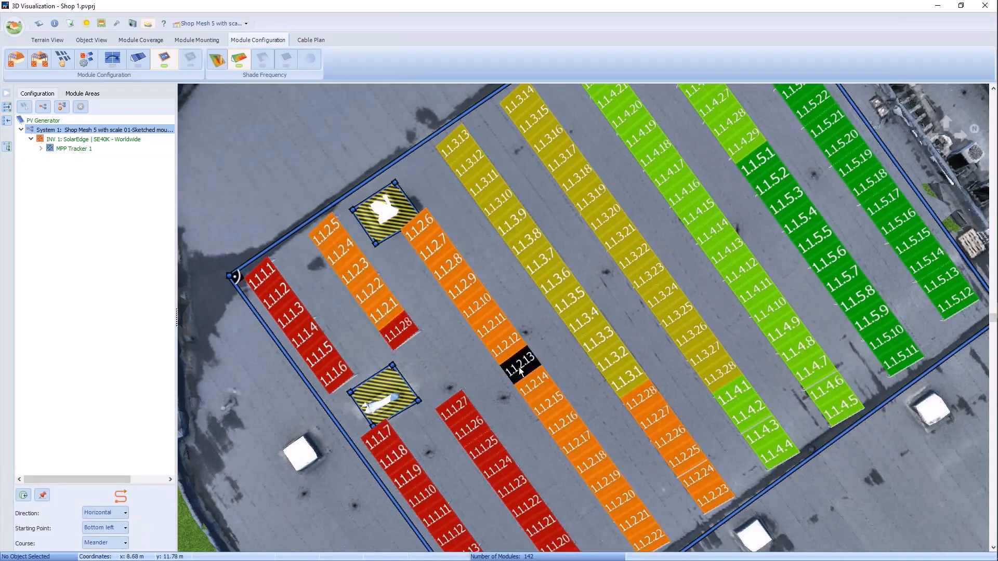
scroll(520, 372, down, 1)
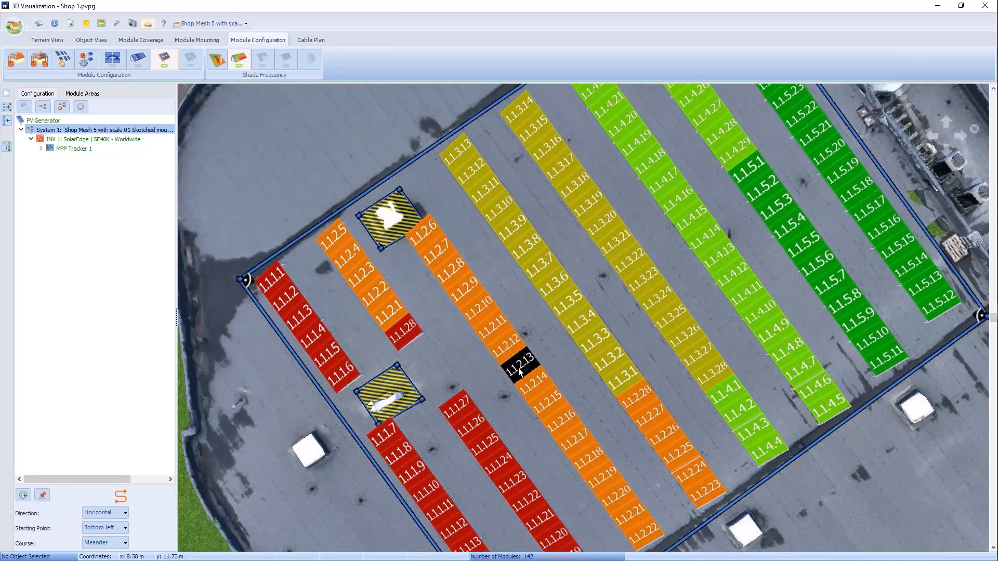
scroll(520, 372, down, 1)
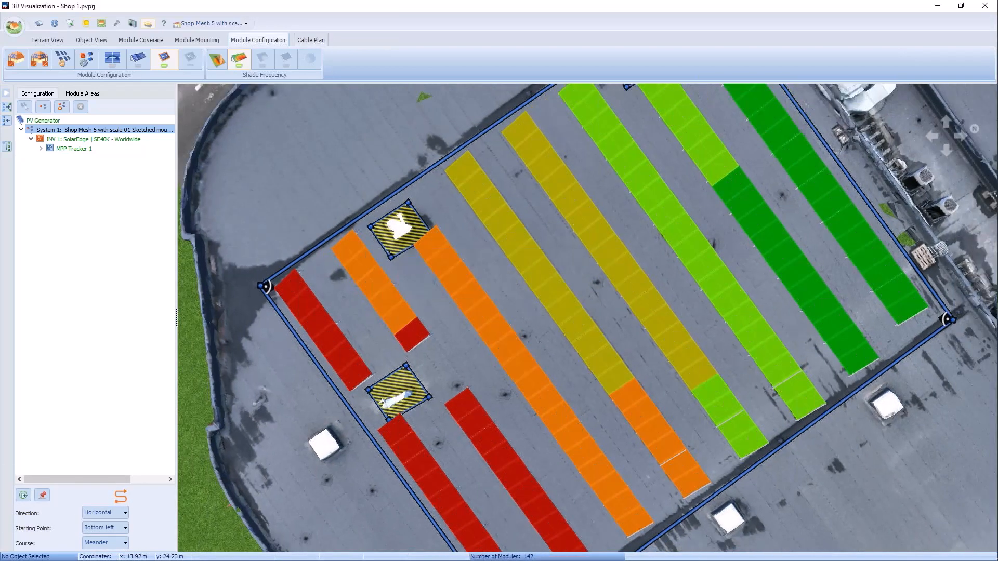
Step: Preview the string diagram of the meandering module strings in the cable plan and close it
click(311, 40)
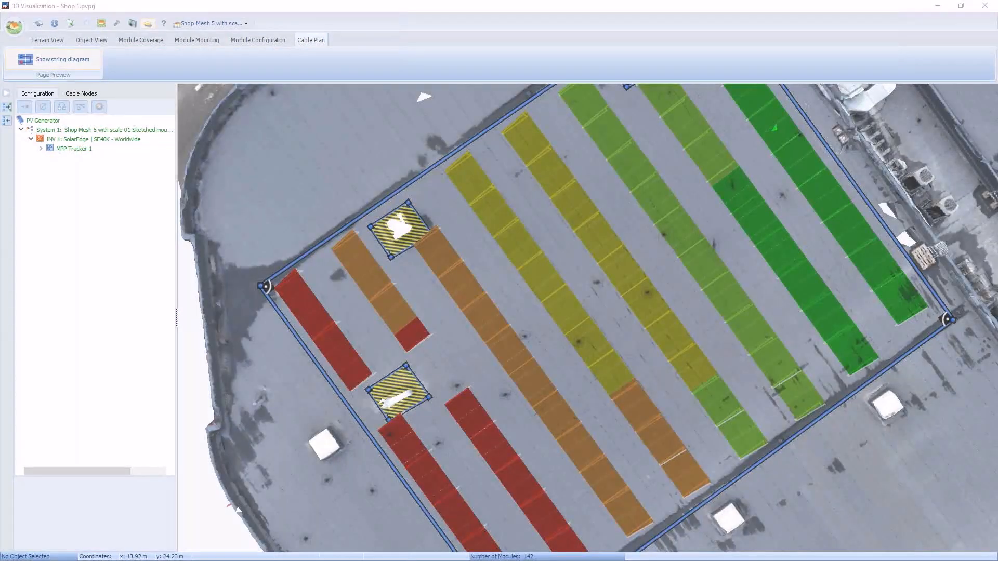
click(57, 59)
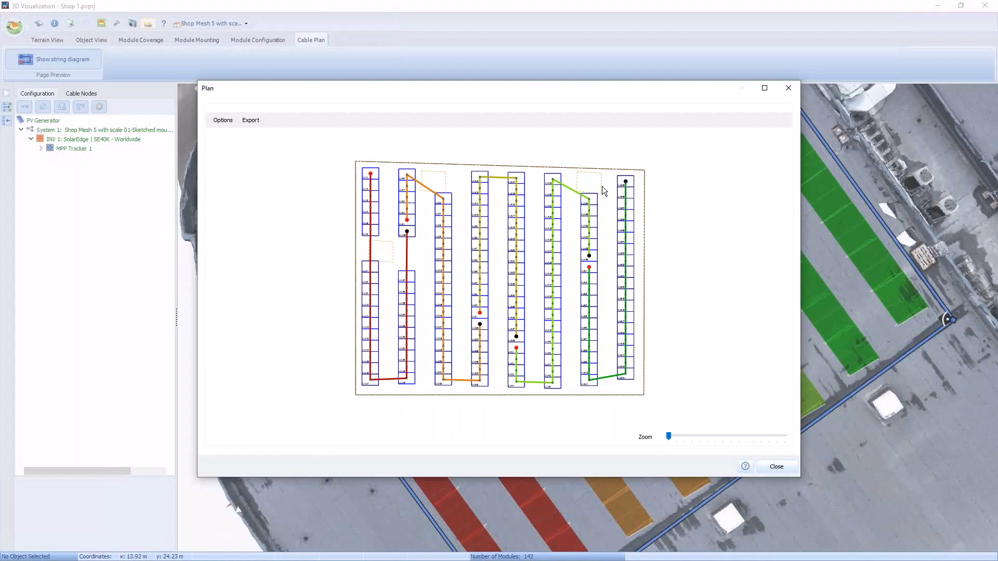
click(776, 467)
scroll(711, 293, down, 1)
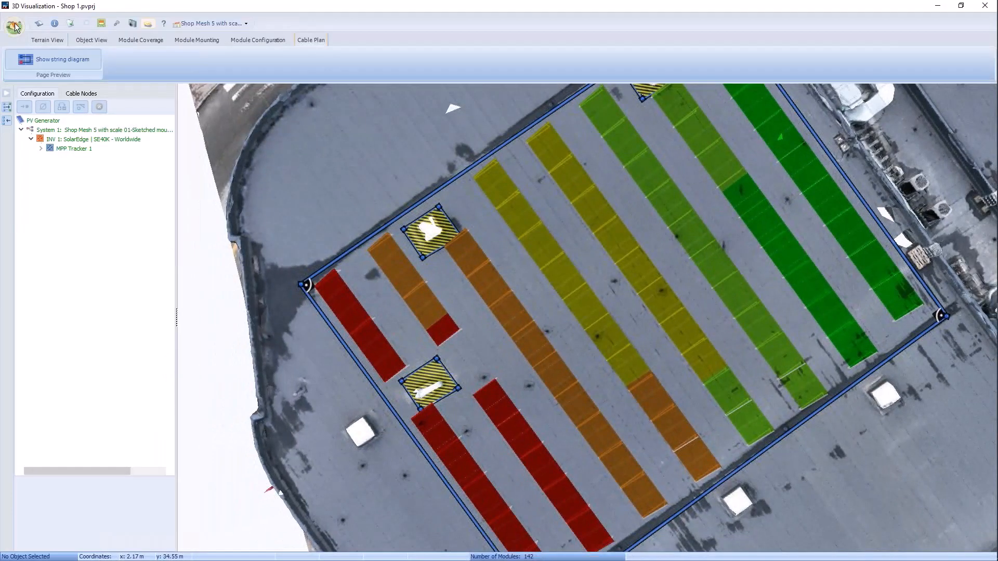
Step: Return to the terrain view of the shop with its module rows
click(47, 40)
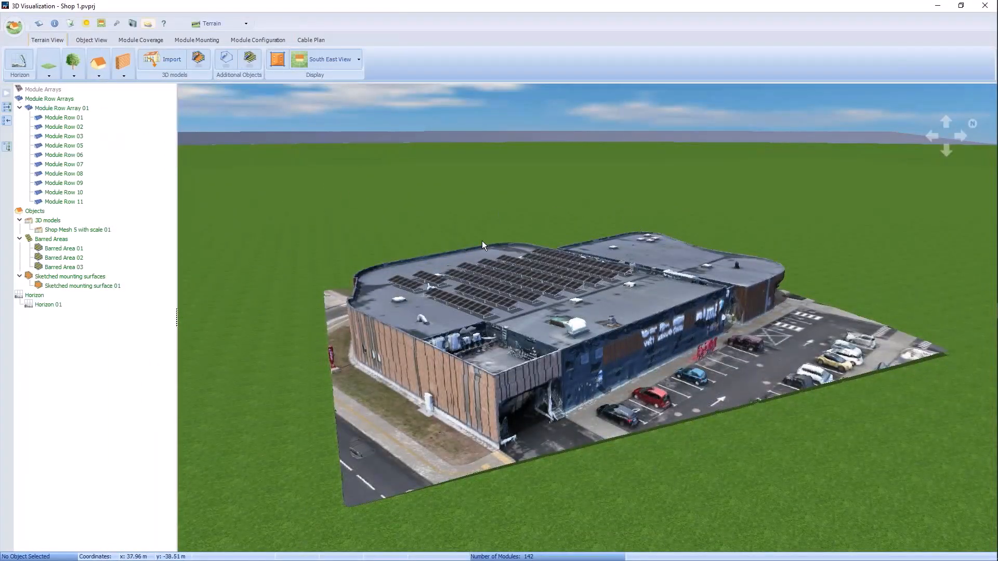
click(16, 22)
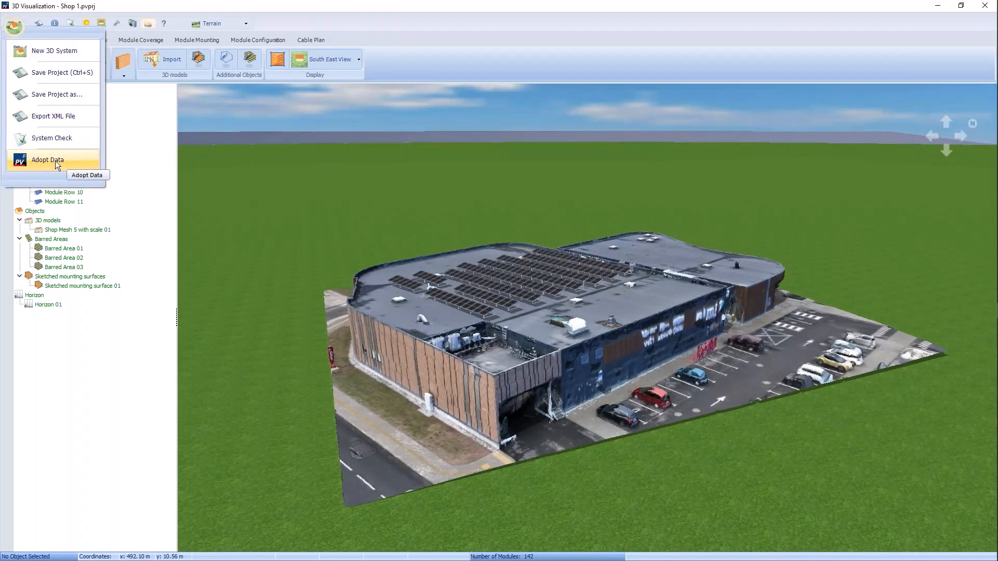
click(296, 187)
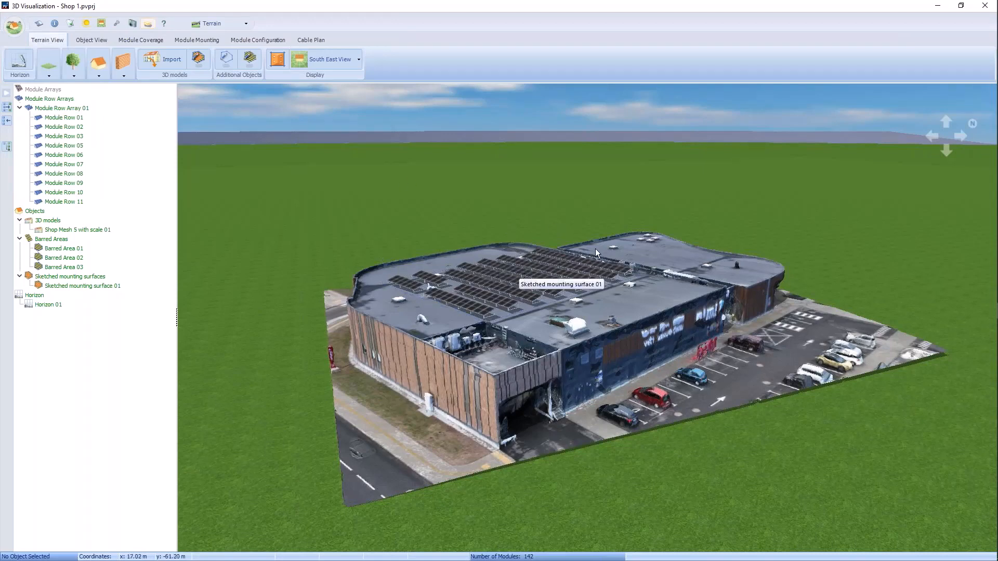
Step: Switch to the PV*SOL premium 2023 main window and open the 3D Visualization design for editing
mouse_move(995, 232)
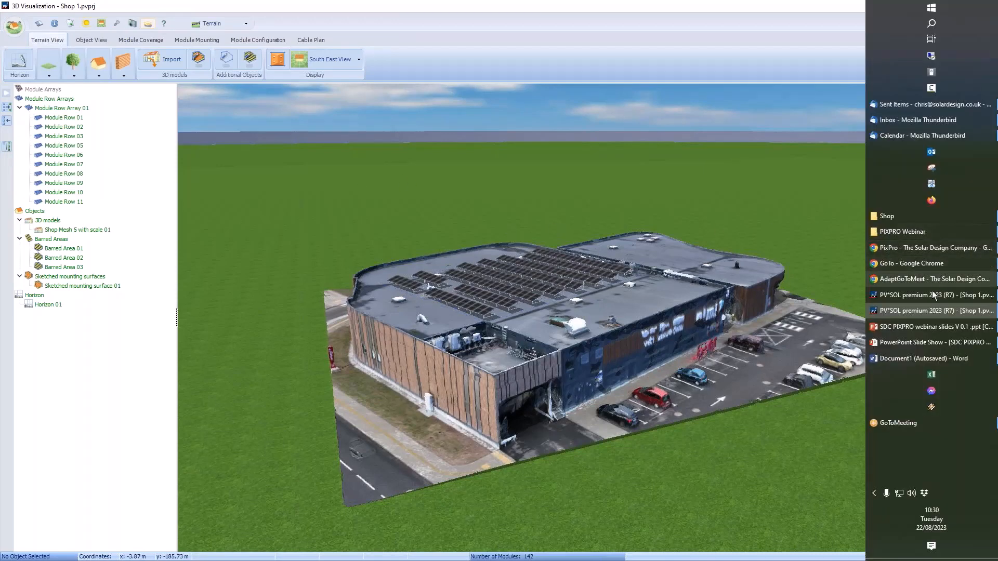
mouse_move(926, 299)
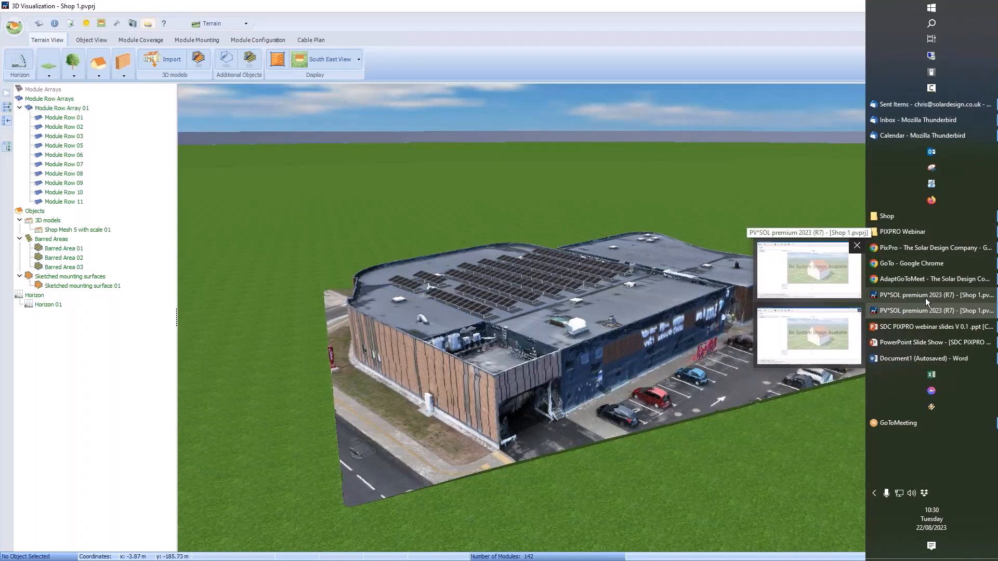
click(926, 298)
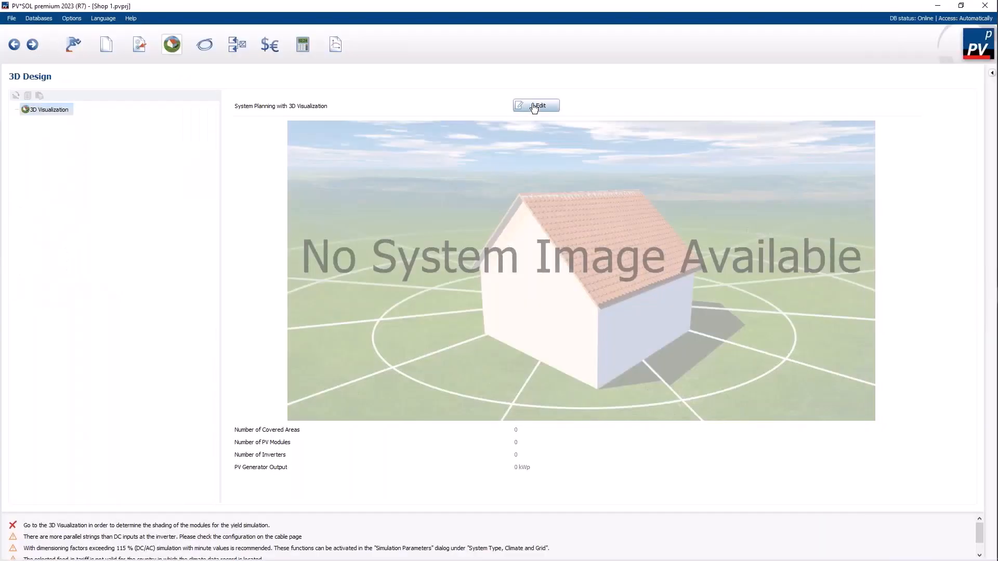
click(533, 106)
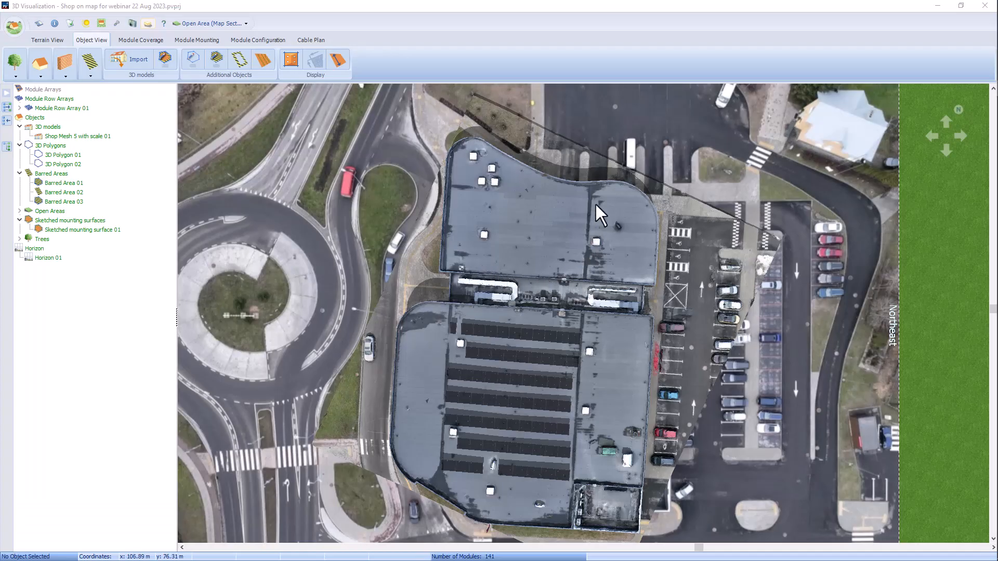
Step: Examine how Shop Mesh 5 with scale 01 fits the surrounding map section, highlighting the mesh and clearing the selection
scroll(600, 325, down, 1)
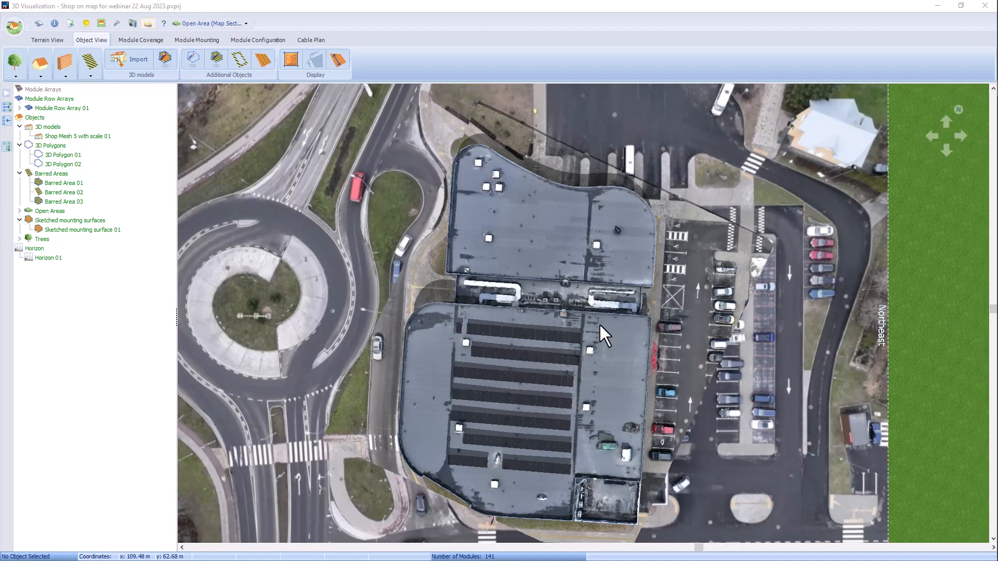
scroll(600, 325, down, 3)
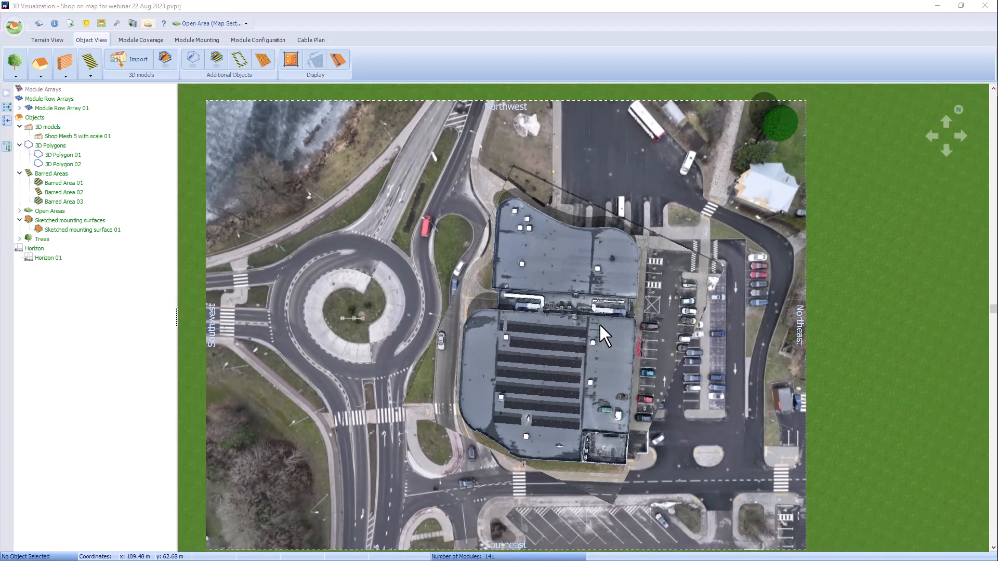
scroll(600, 325, down, 1)
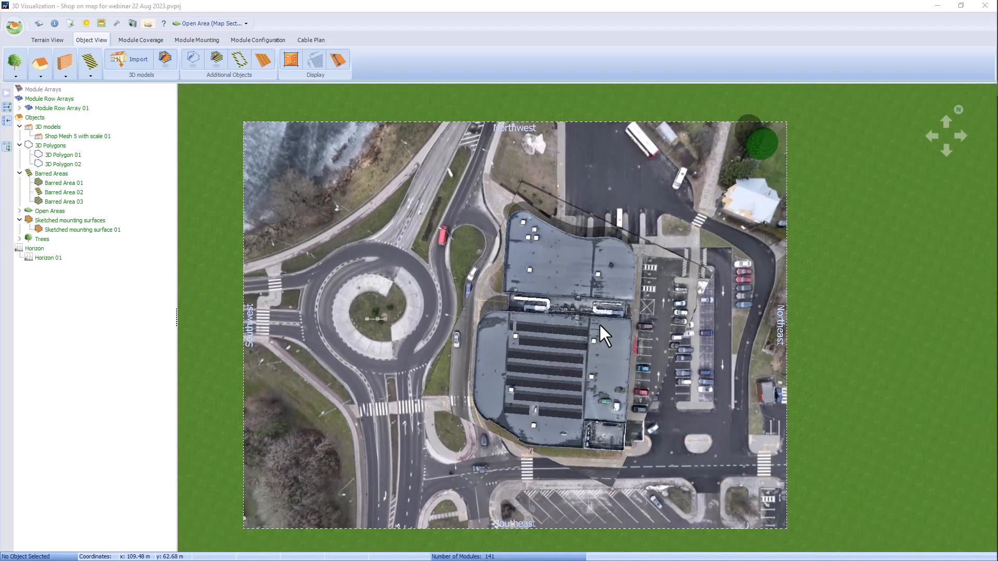
click(568, 291)
right_drag(557, 308, 552, 307)
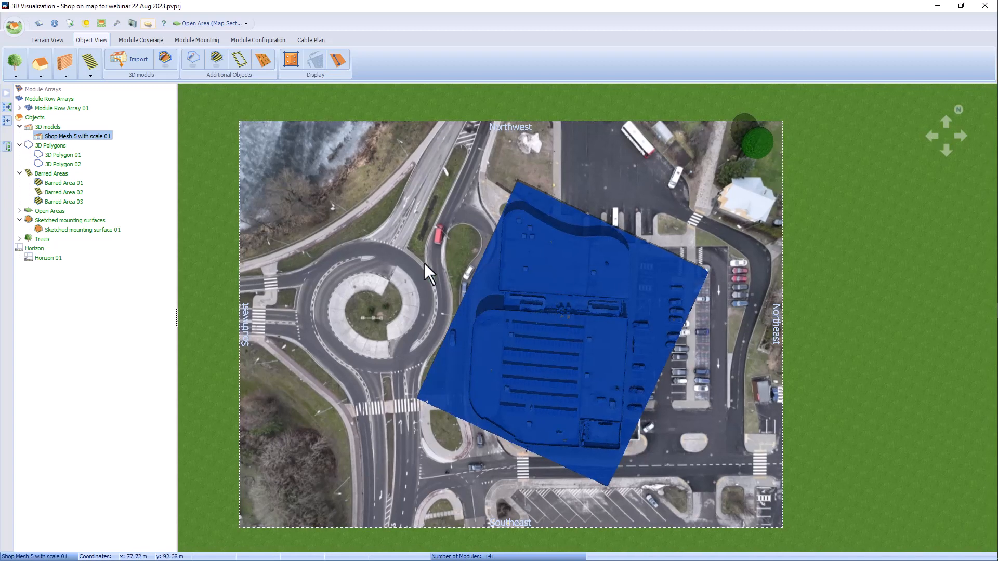
click(213, 255)
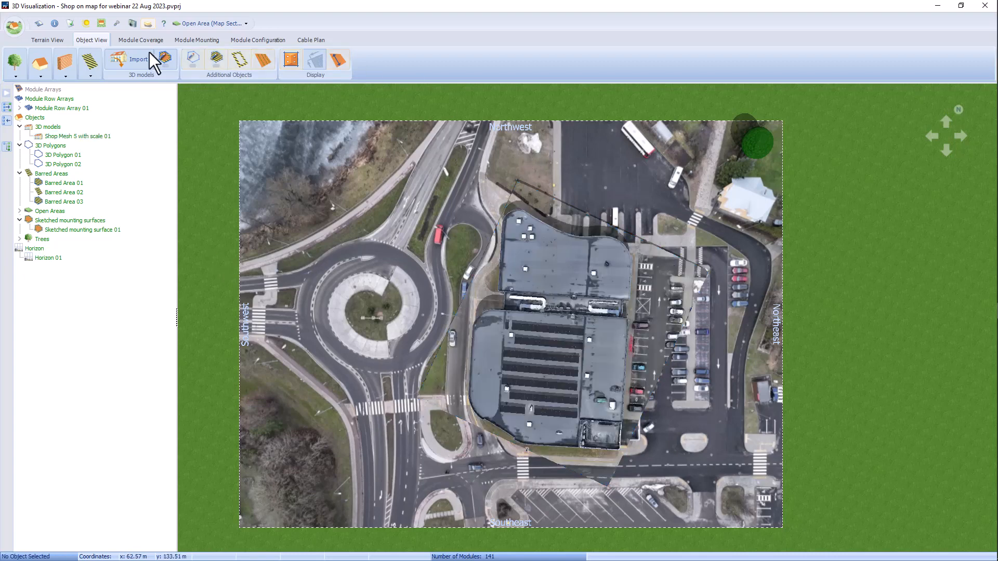
Step: Show the whole terrain of the mapped shop project in South View
click(45, 42)
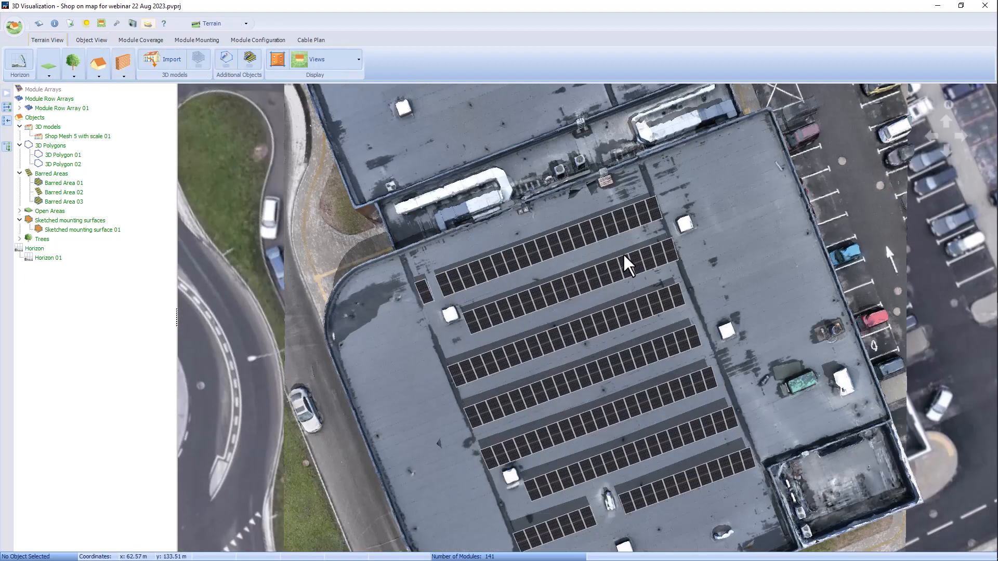
click(332, 61)
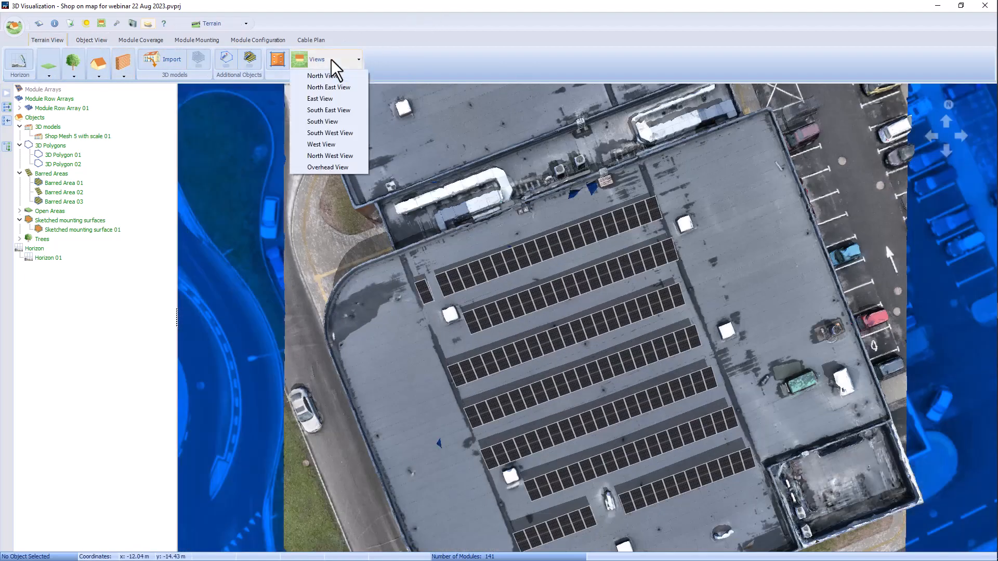
click(347, 122)
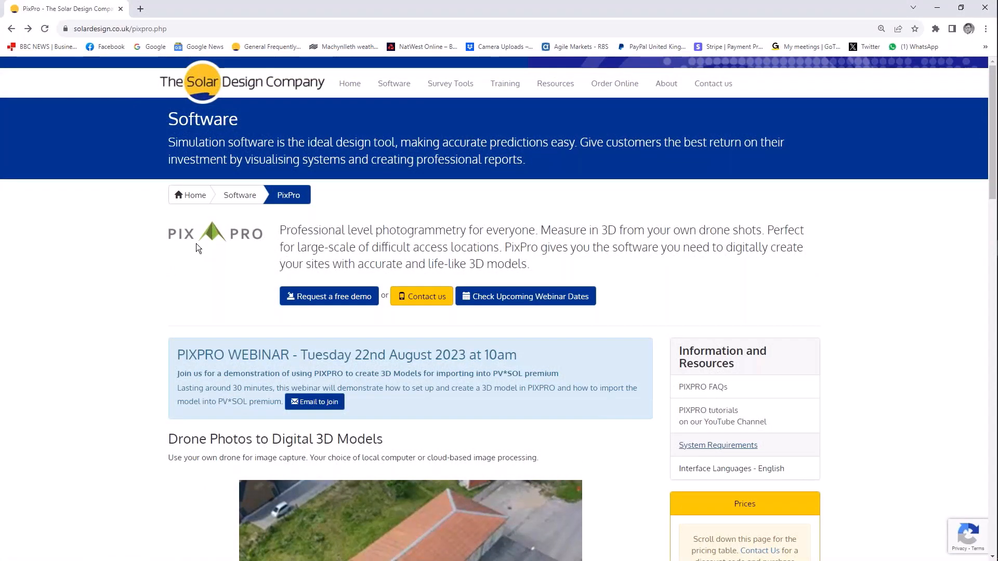
Step: Open the PIXPRO FAQs in a new browser tab and examine the texture size and OBJ file size limits for PV*SOL import
scroll(195, 243, down, 4)
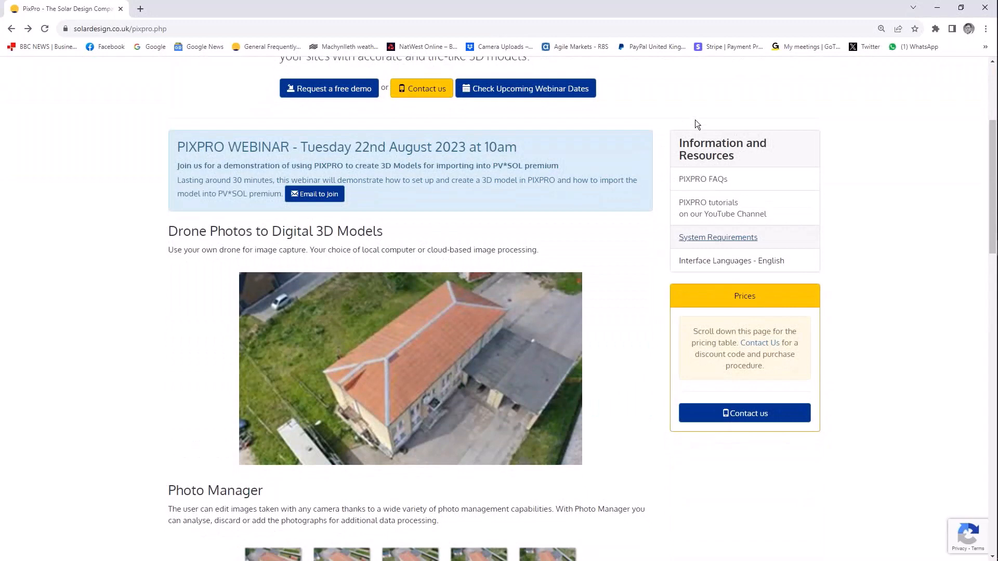
right_click(714, 182)
click(738, 190)
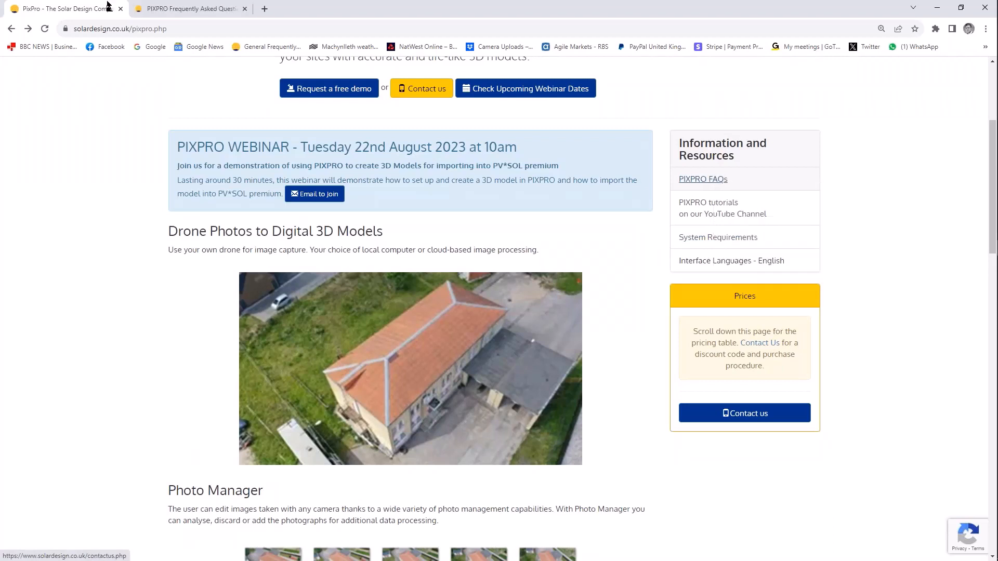
click(190, 9)
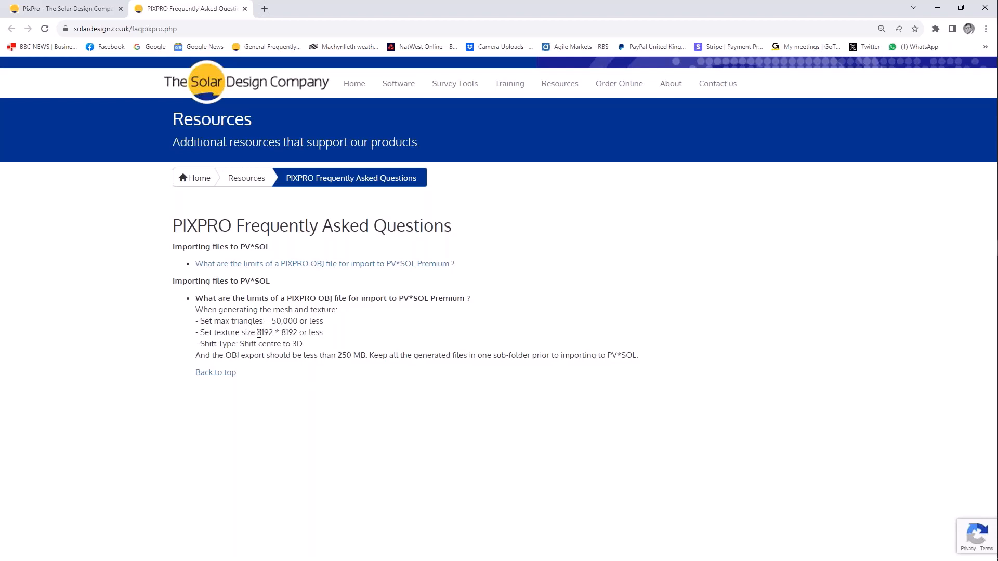
drag(258, 333, 298, 334)
drag(338, 355, 367, 356)
Step: From the PixPro product page, open the PIXPRO tutorials playlist on YouTube in a new tab and view it
click(96, 7)
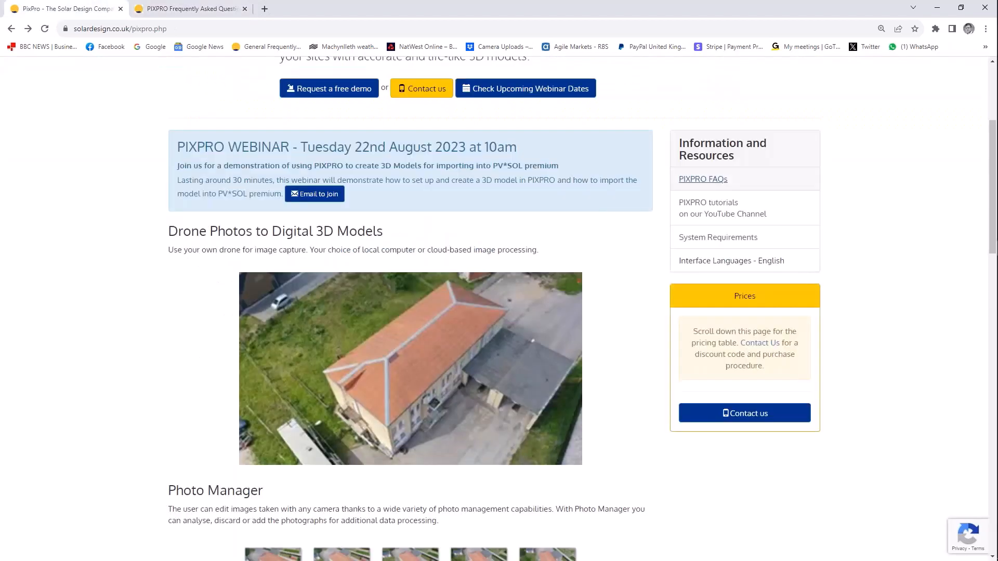
right_click(705, 208)
click(726, 215)
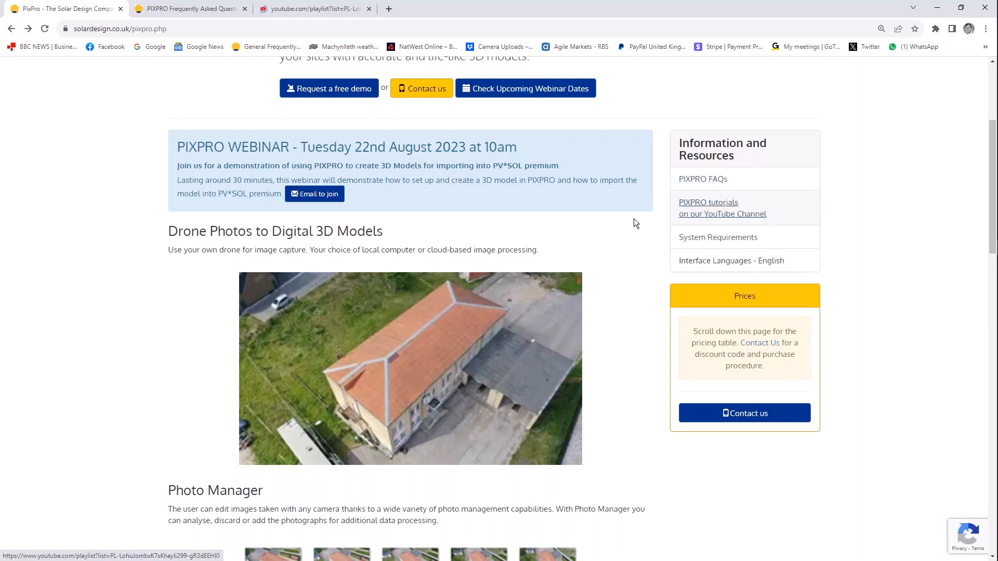
click(307, 9)
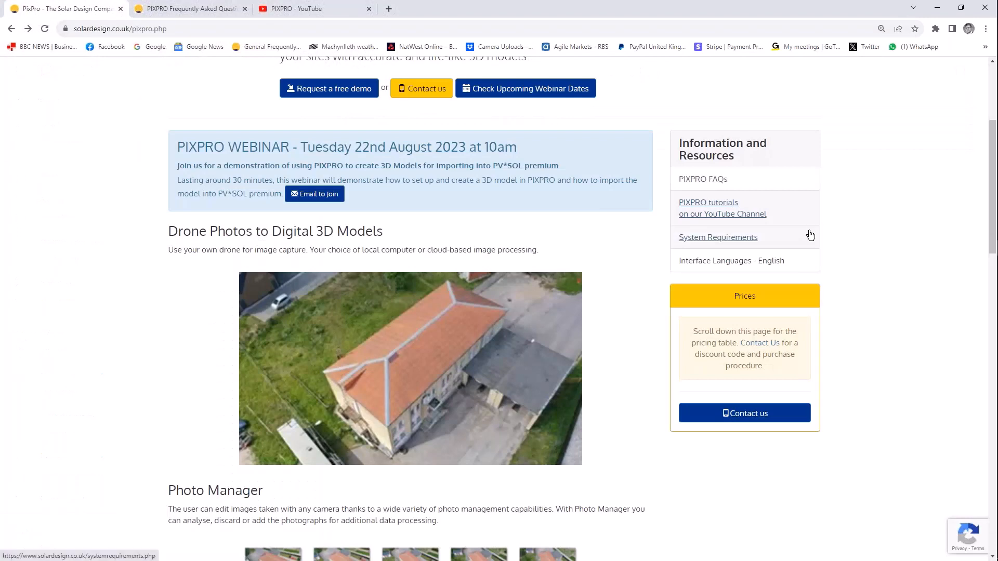
Step: Open the software System Requirements page and find the PIXPRO requirements table
click(708, 238)
scroll(432, 307, down, 5)
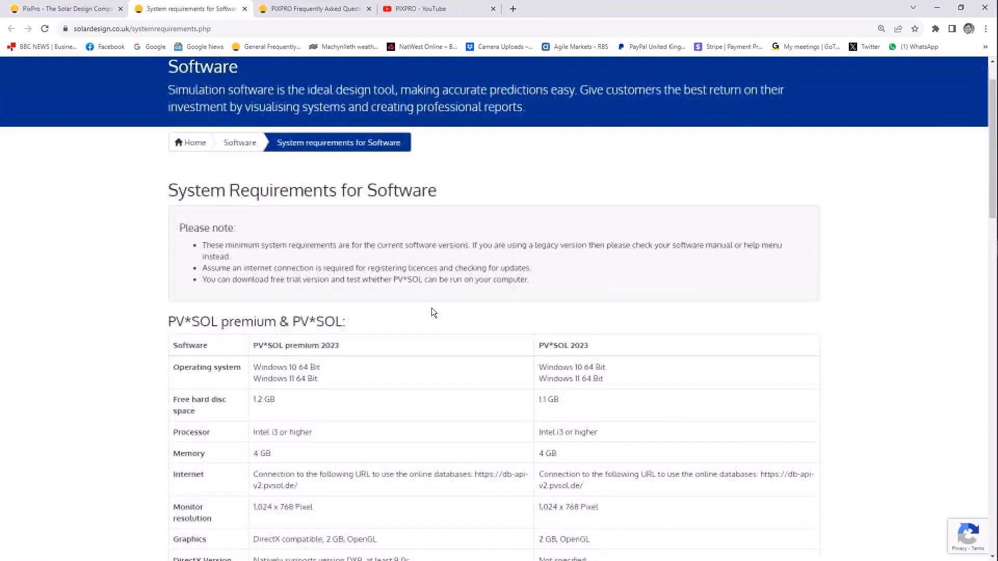
scroll(432, 308, down, 18)
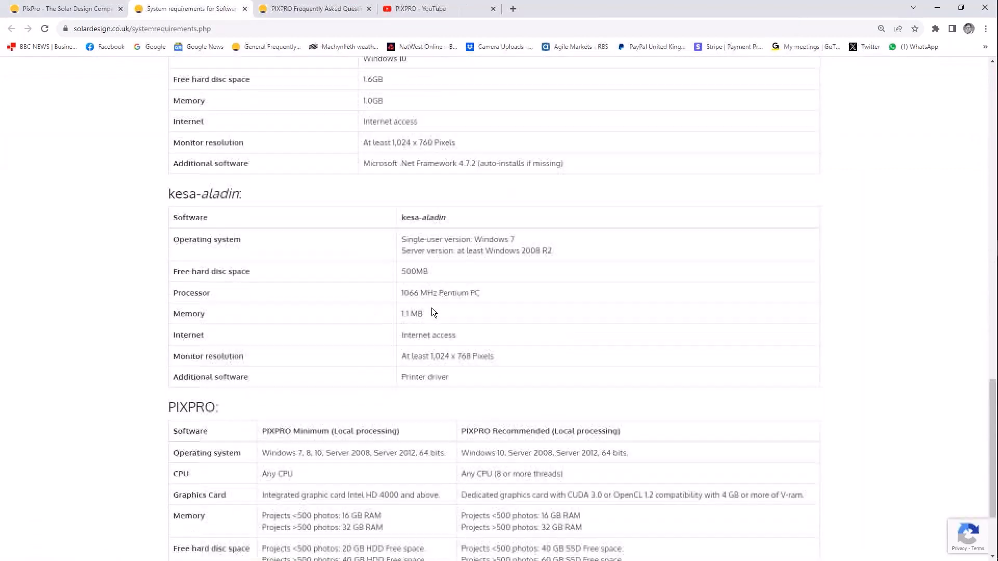
Step: View the full PIXPRO system requirements table, and return to the PixPro product page to review the feature sections and pricing table
scroll(431, 308, down, 2)
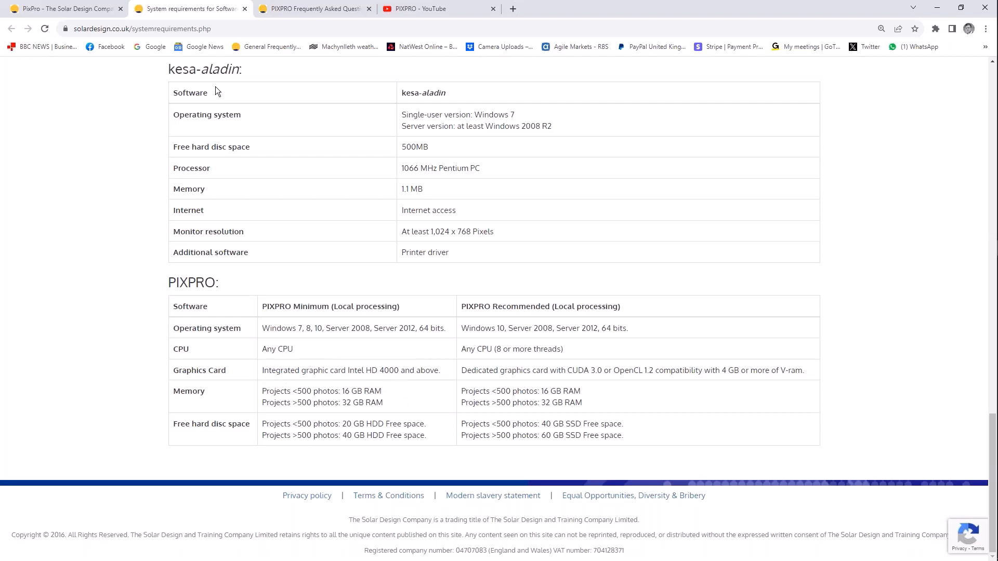
click(73, 9)
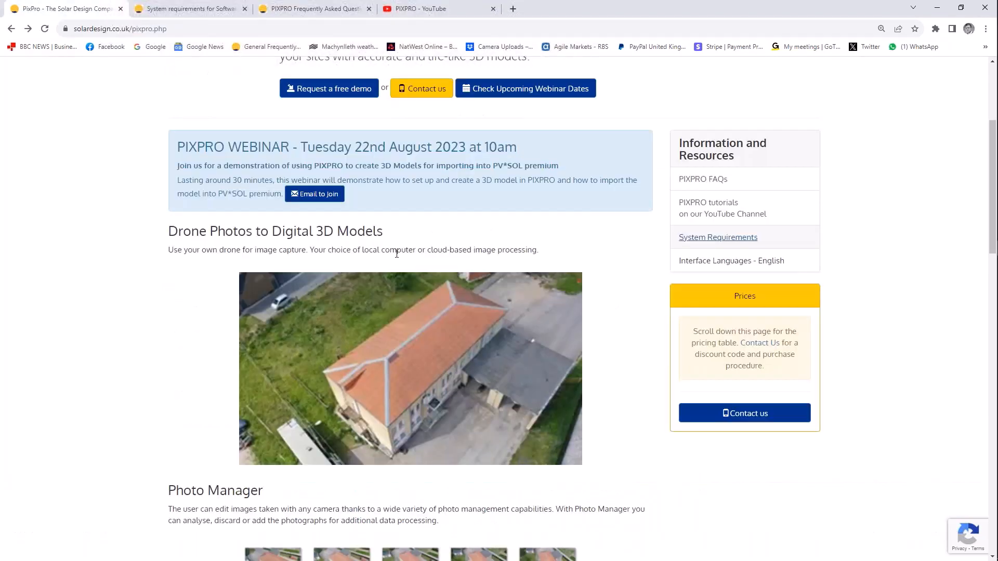
scroll(333, 261, down, 9)
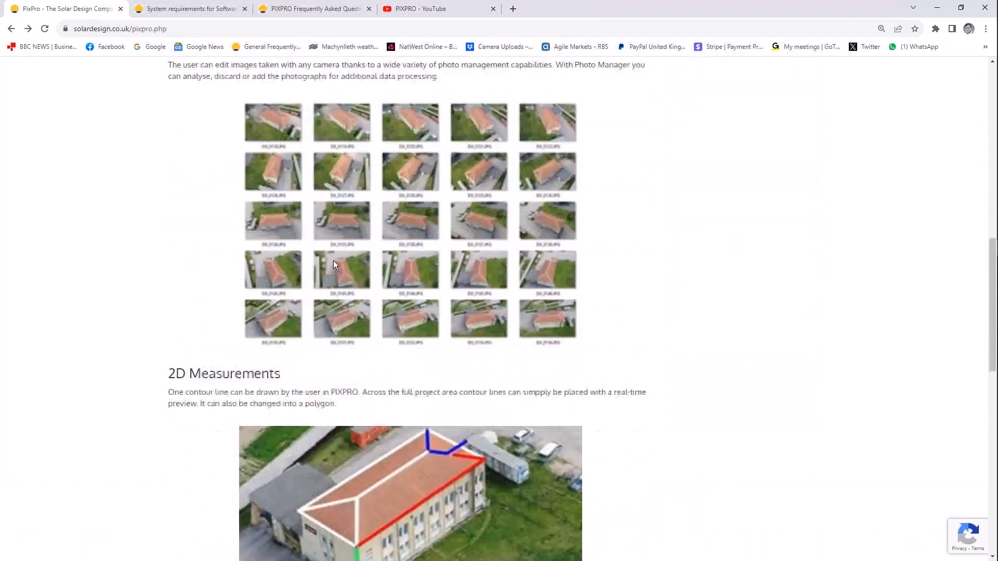
scroll(290, 269, down, 7)
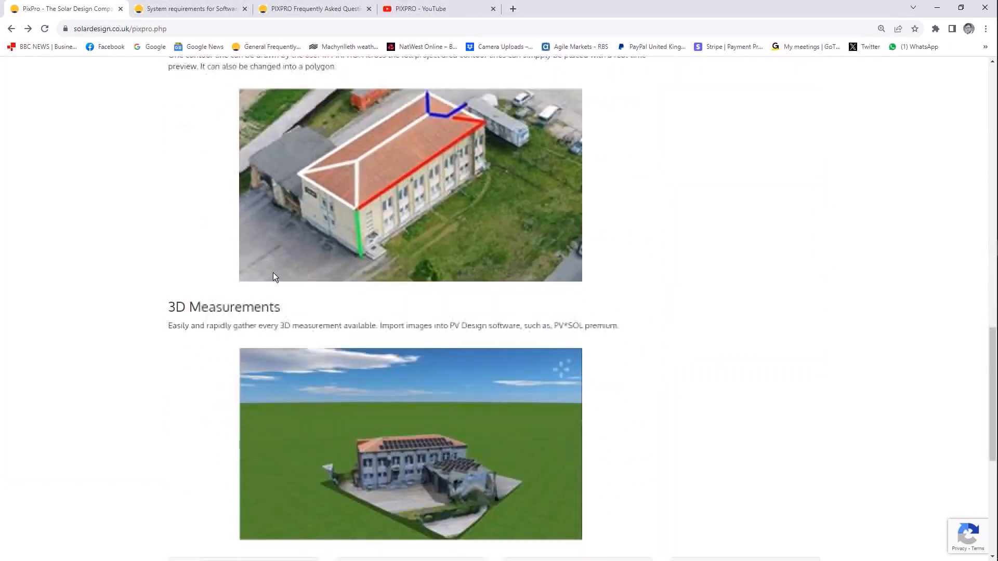
scroll(273, 273, down, 7)
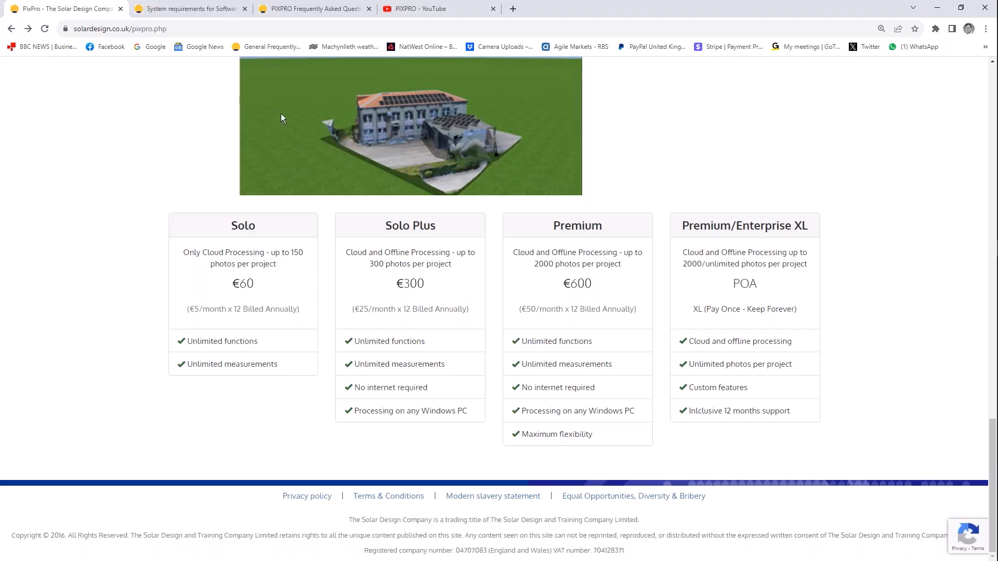
scroll(347, 189, up, 6)
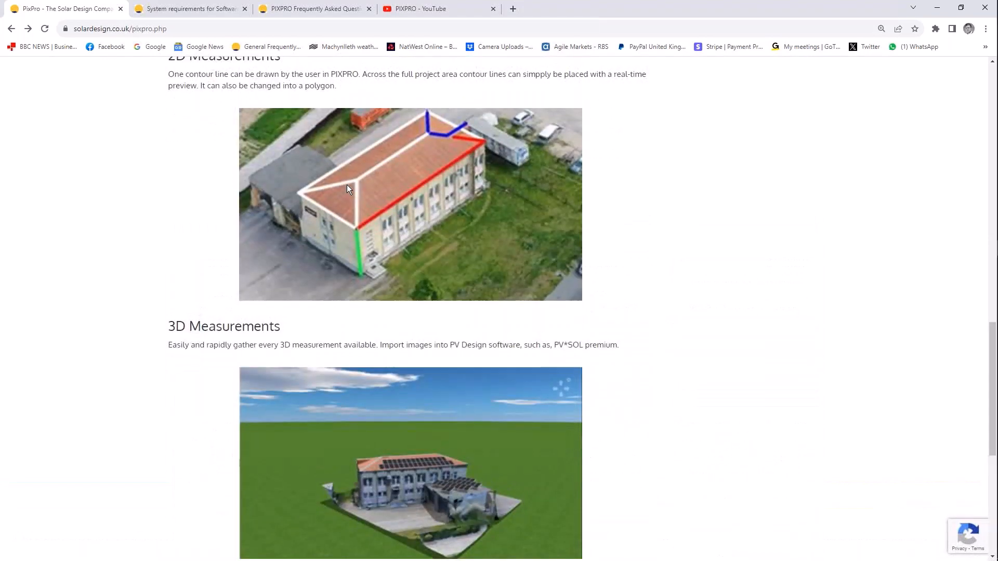
click(789, 14)
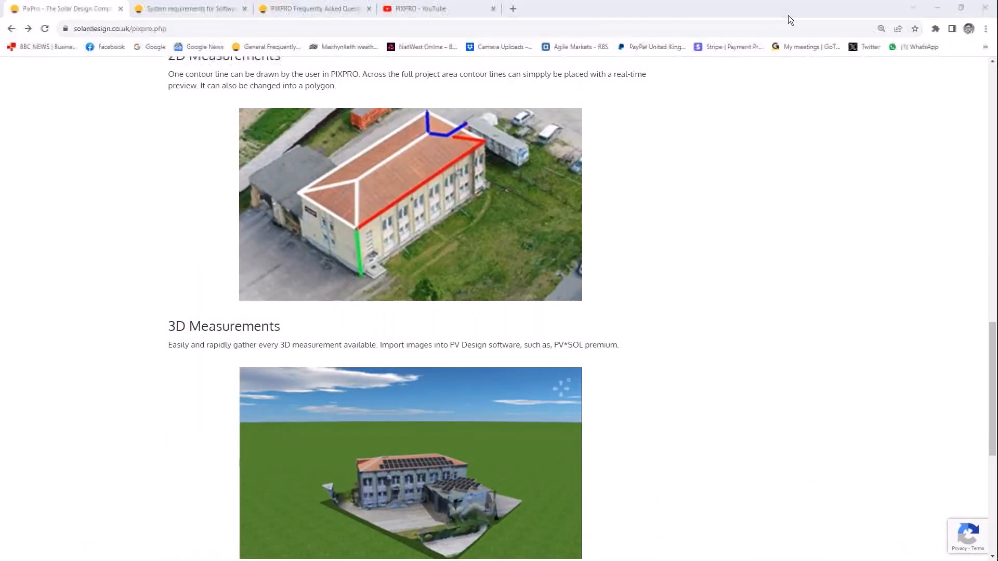